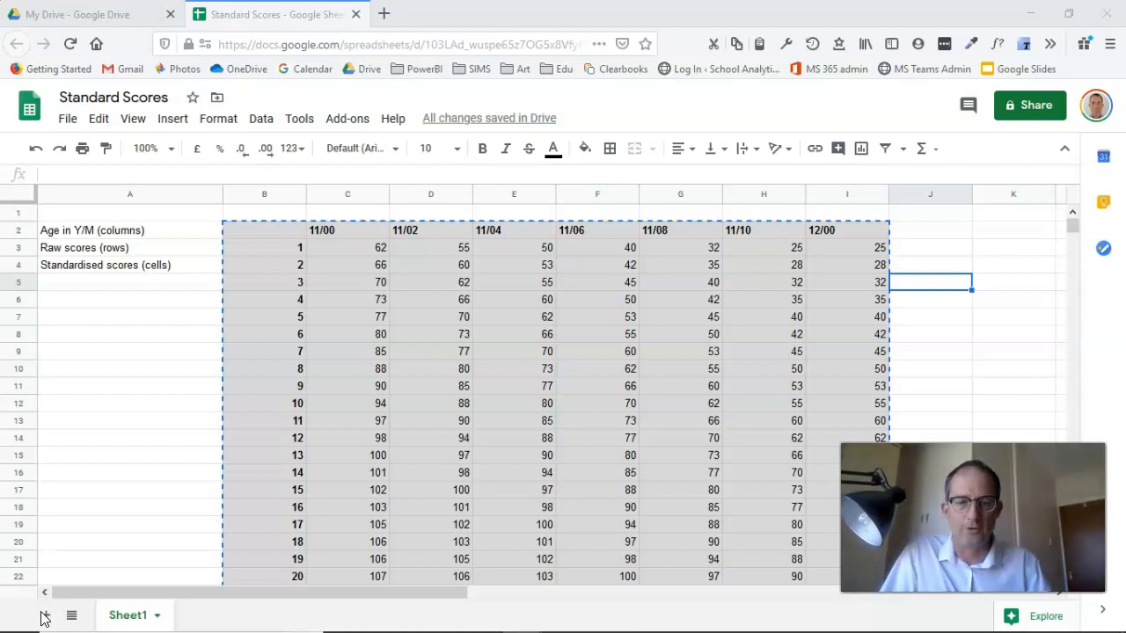
- Examine the score table's raw-score rows, the 11/00 to 12/00 age columns, and the standardised scores for raw score 15
{"action": "left_click", "coordinate": [38, 616]}
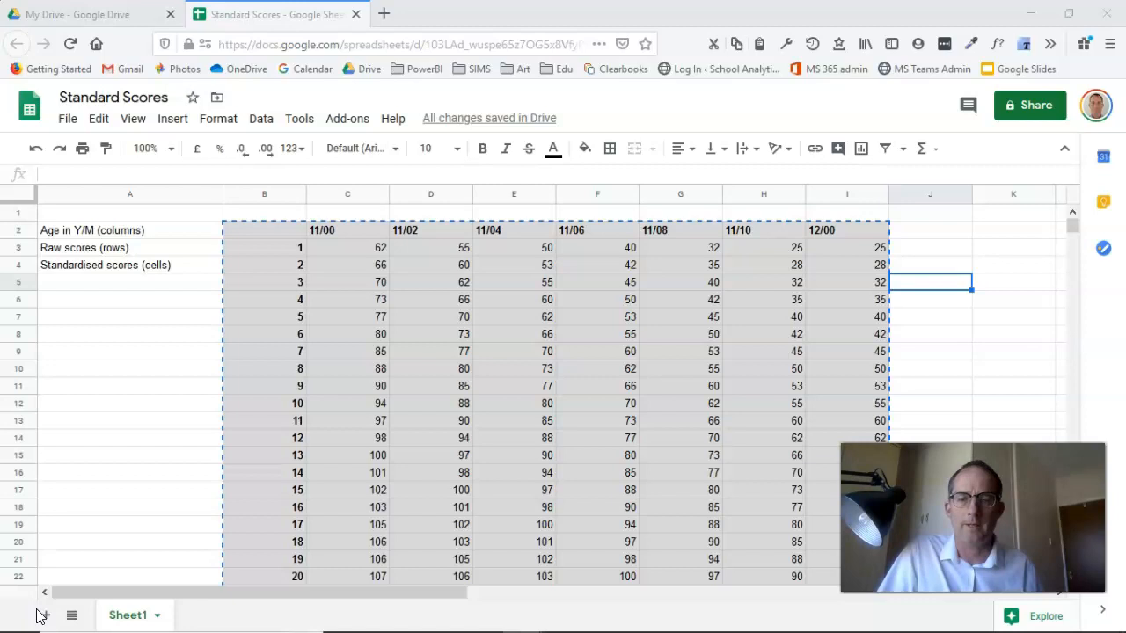
{"action": "left_click", "coordinate": [268, 249]}
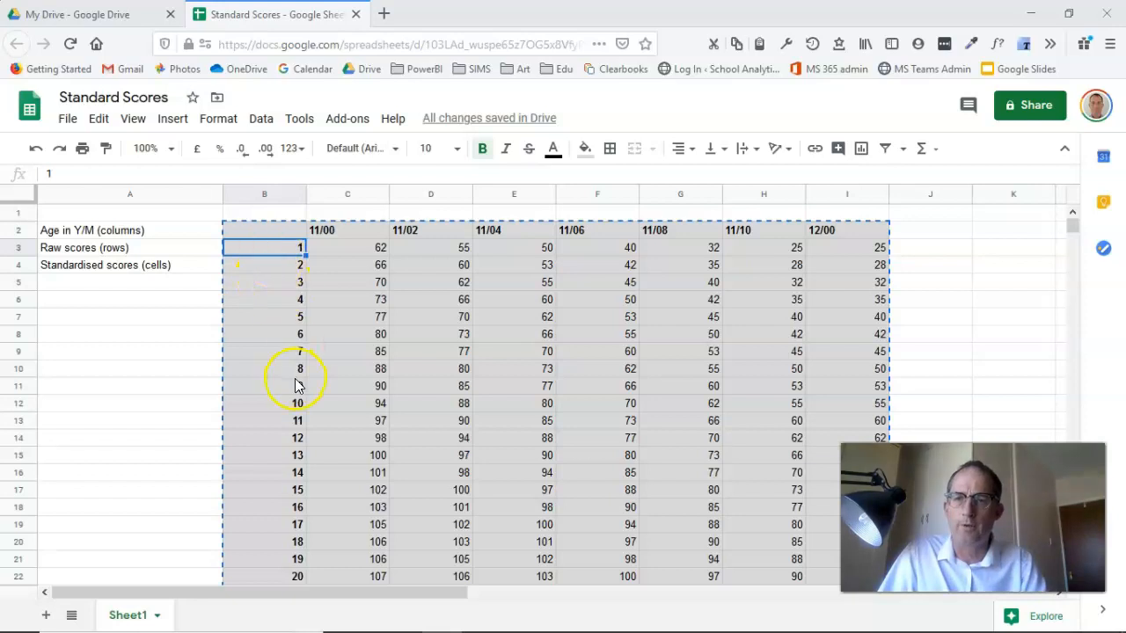
{"action": "scroll", "coordinate": [295, 385], "scroll_direction": "down", "scroll_amount": 3}
{"action": "scroll", "coordinate": [296, 385], "scroll_direction": "up", "scroll_amount": 3}
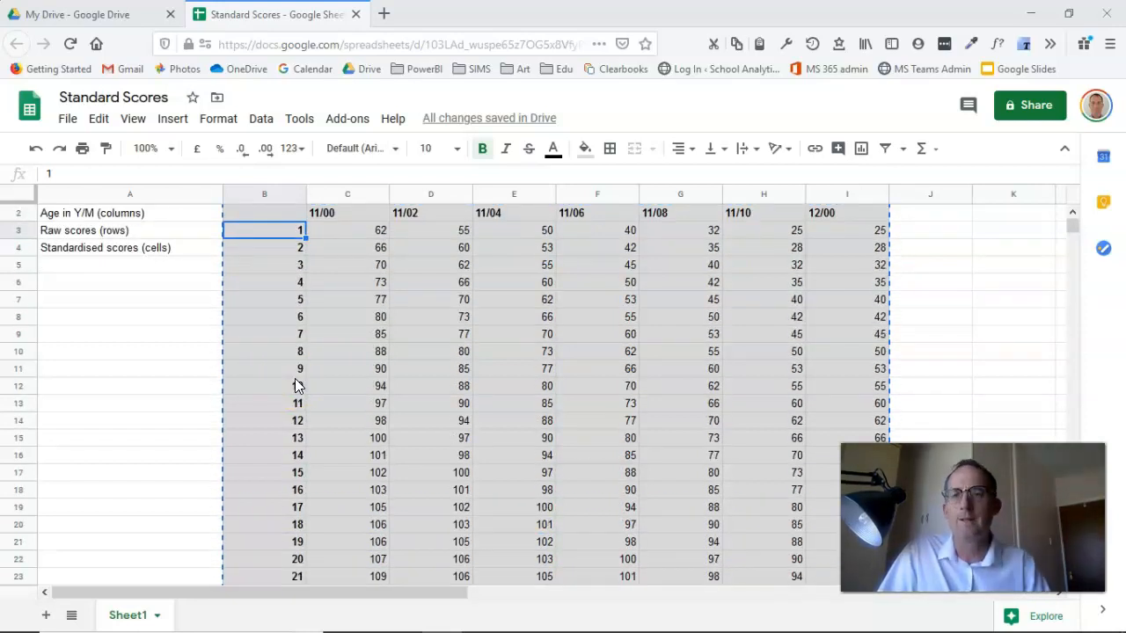
{"action": "left_click", "coordinate": [331, 219]}
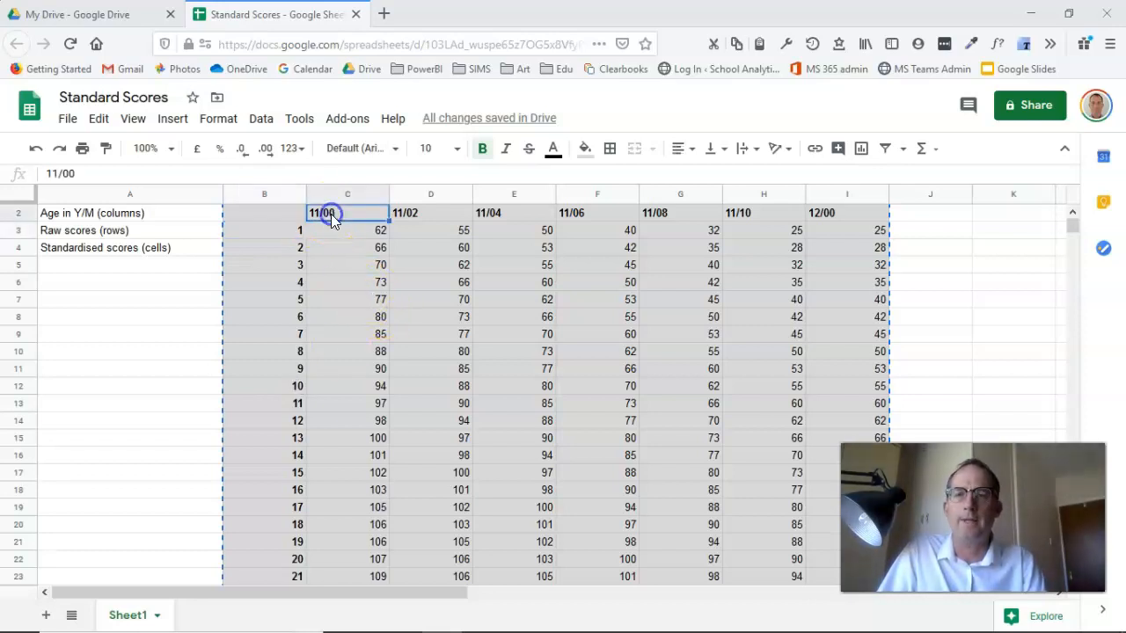
{"action": "left_click", "coordinate": [415, 220]}
{"action": "left_click", "coordinate": [508, 213]}
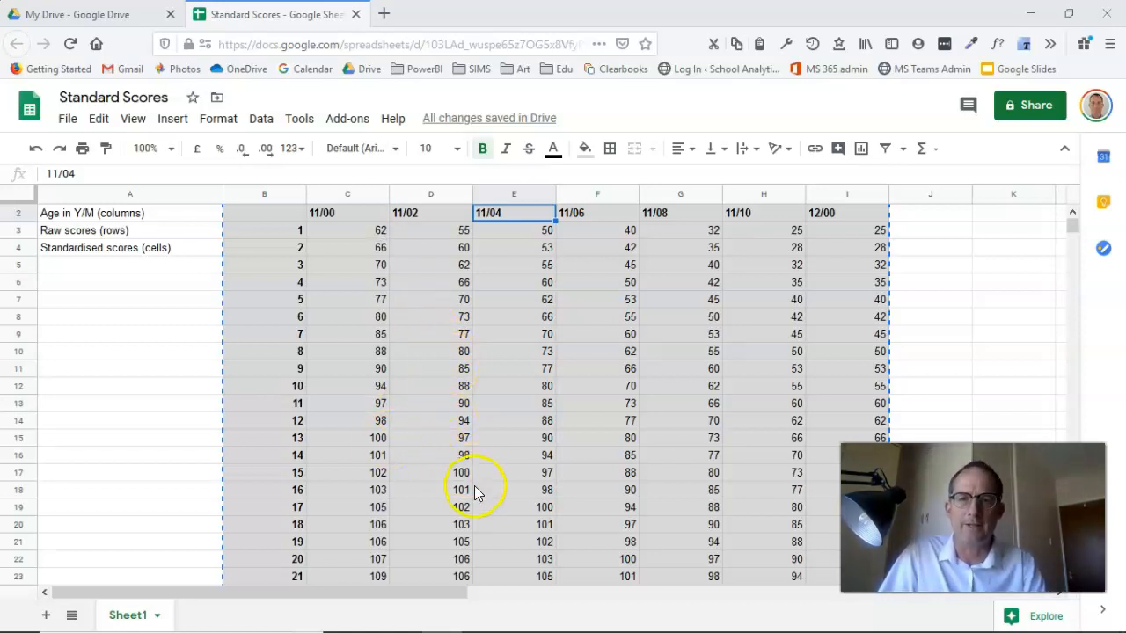
{"action": "left_click", "coordinate": [293, 478]}
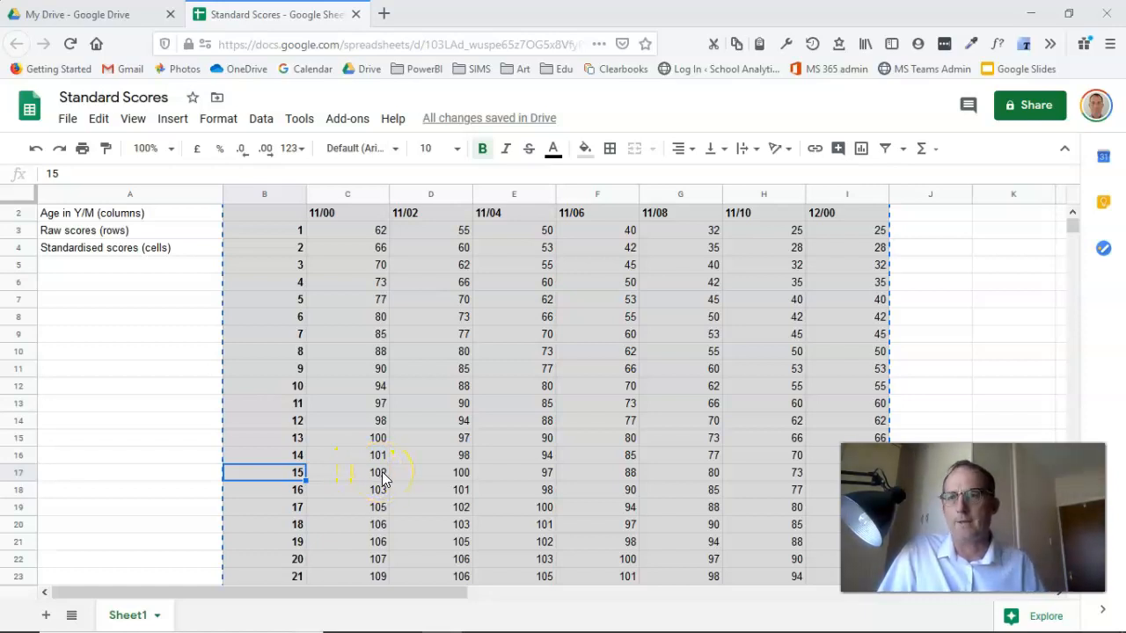
{"action": "left_click", "coordinate": [440, 476]}
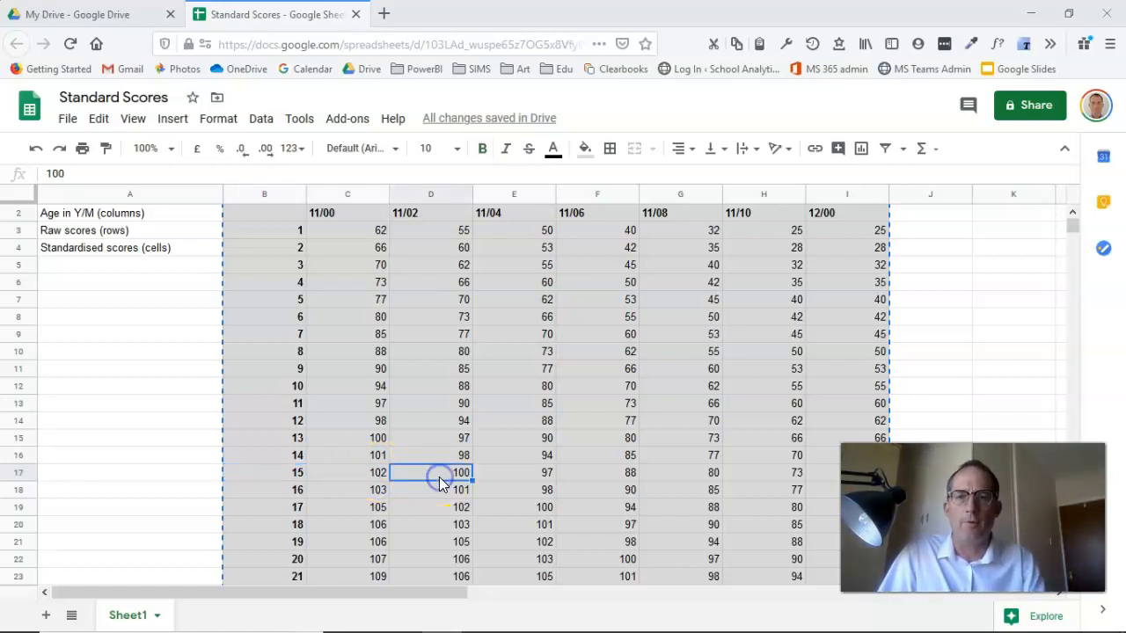
{"action": "left_click", "coordinate": [490, 472]}
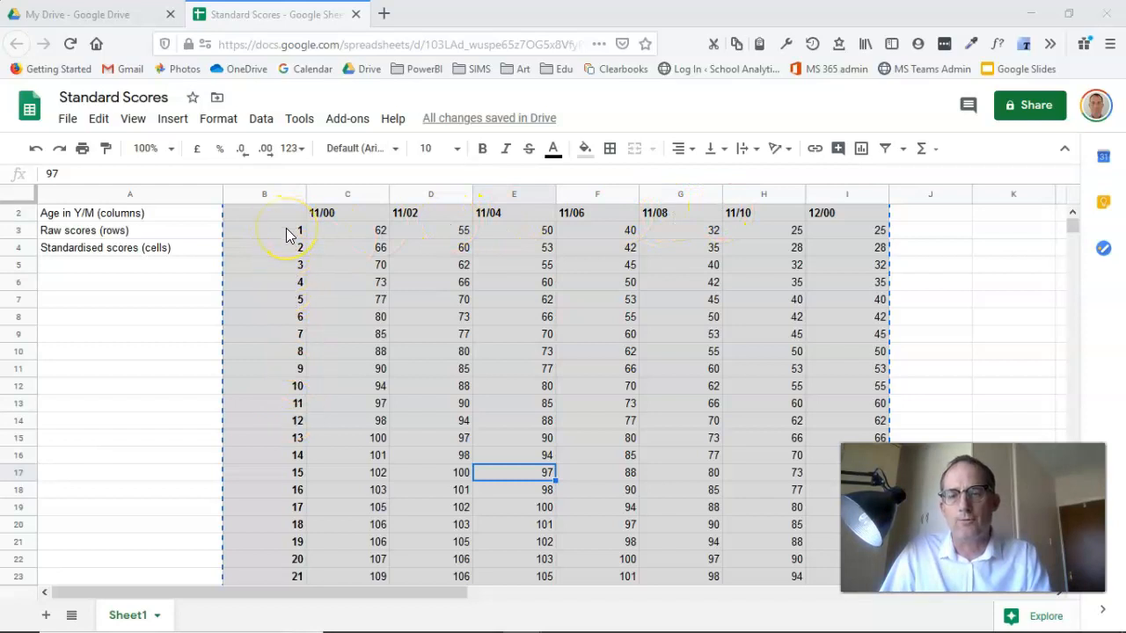
{"action": "scroll", "coordinate": [288, 376], "scroll_direction": "down", "scroll_amount": 5}
{"action": "scroll", "coordinate": [289, 376], "scroll_direction": "up", "scroll_amount": 6}
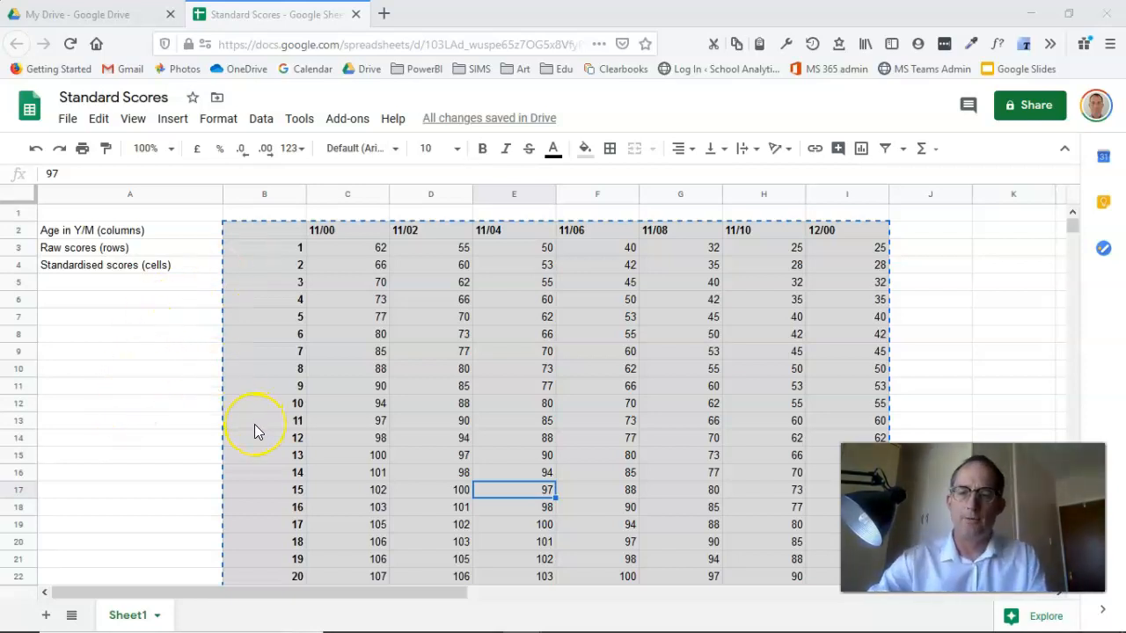
- Switch to SIMS .net and open the assessment lookup tables
{"action": "key", "text": "alt+Tab"}
{"action": "key", "text": "alt+Tab"}
{"action": "key", "text": "Tab"}
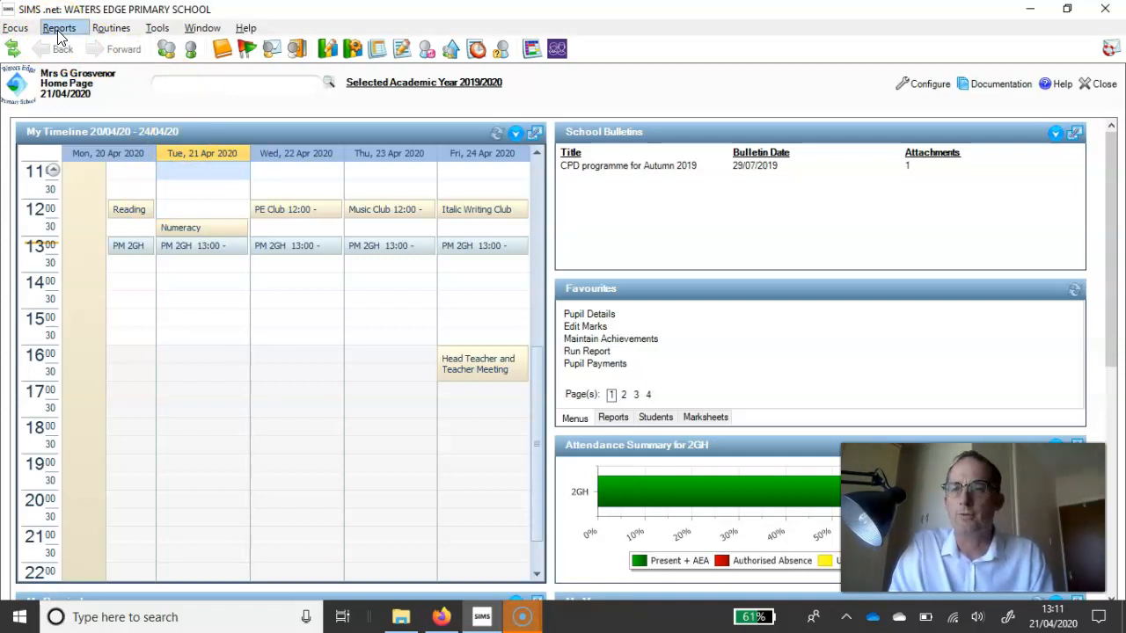
{"action": "left_click", "coordinate": [26, 33]}
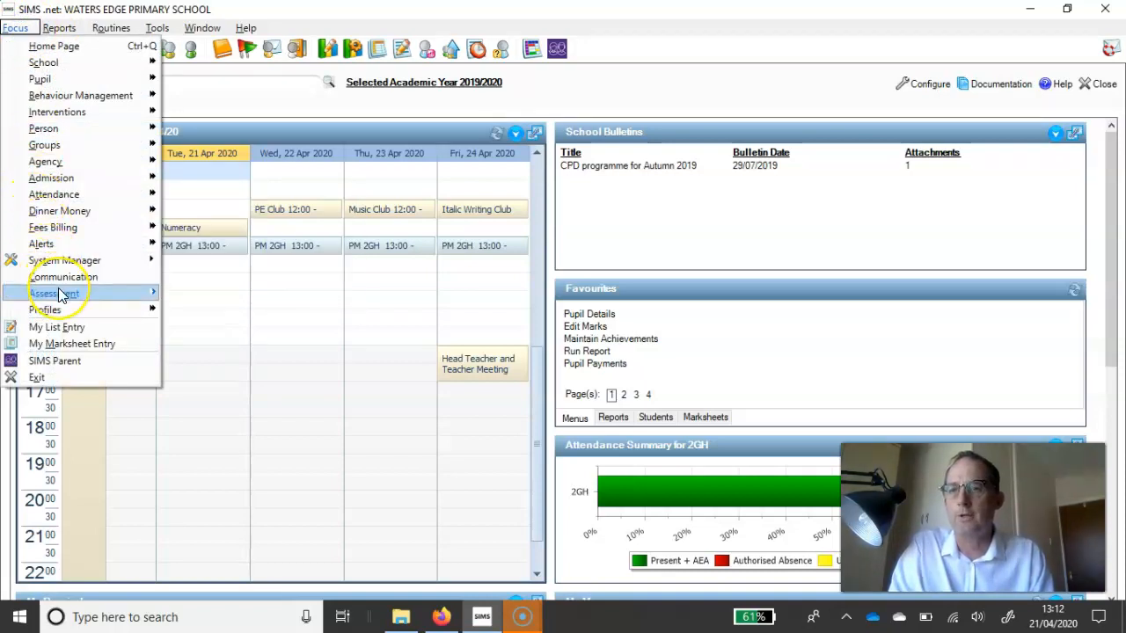
{"action": "mouse_move", "coordinate": [58, 290]}
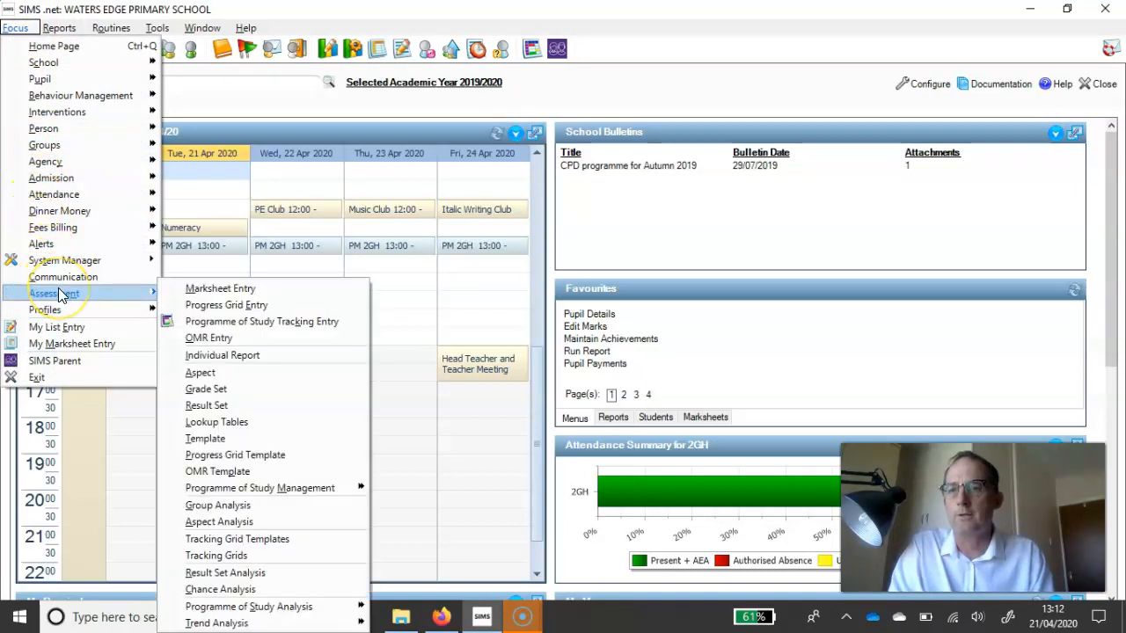
{"action": "left_click", "coordinate": [235, 422]}
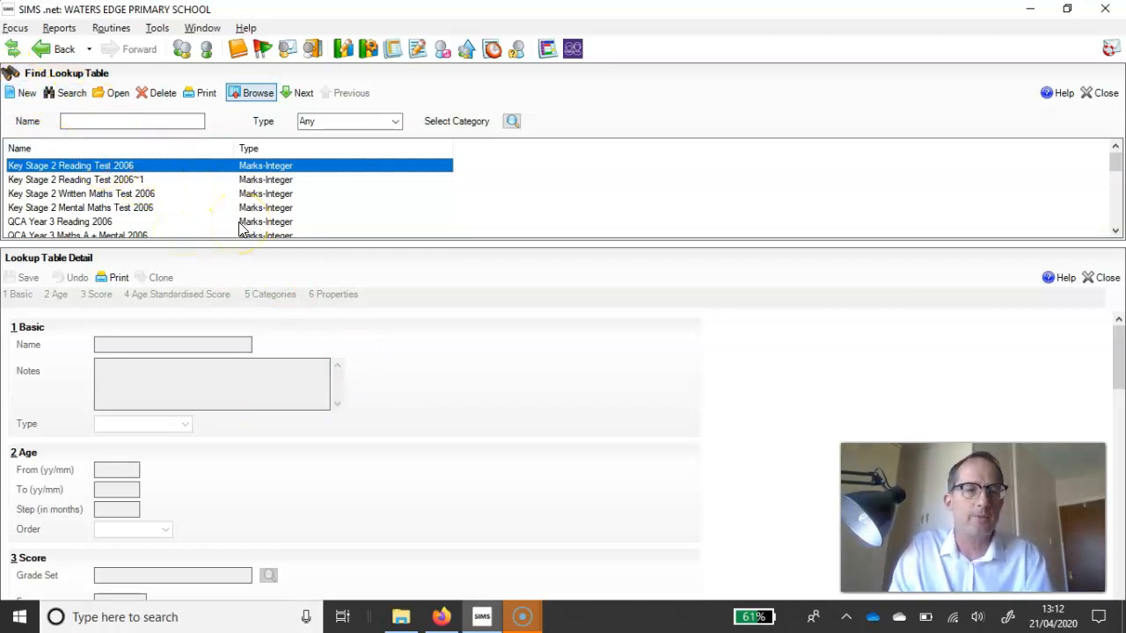
- Create a new lookup table named "#Demo Lookup" with the type Marks-Integer
{"action": "left_click", "coordinate": [26, 97]}
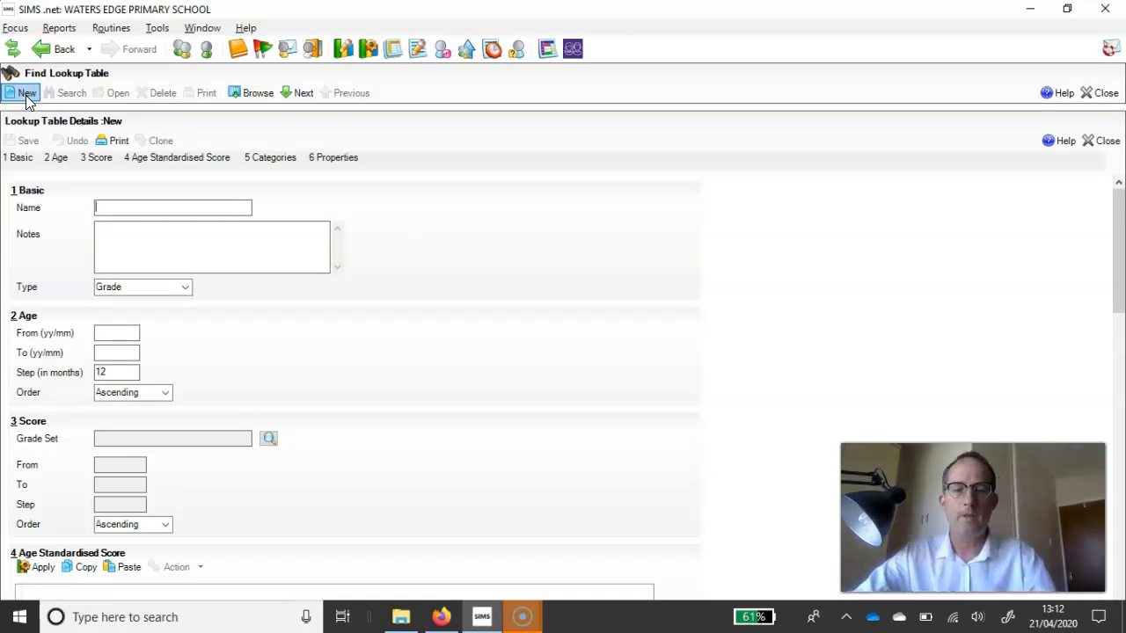
{"action": "type", "text": "#De"}
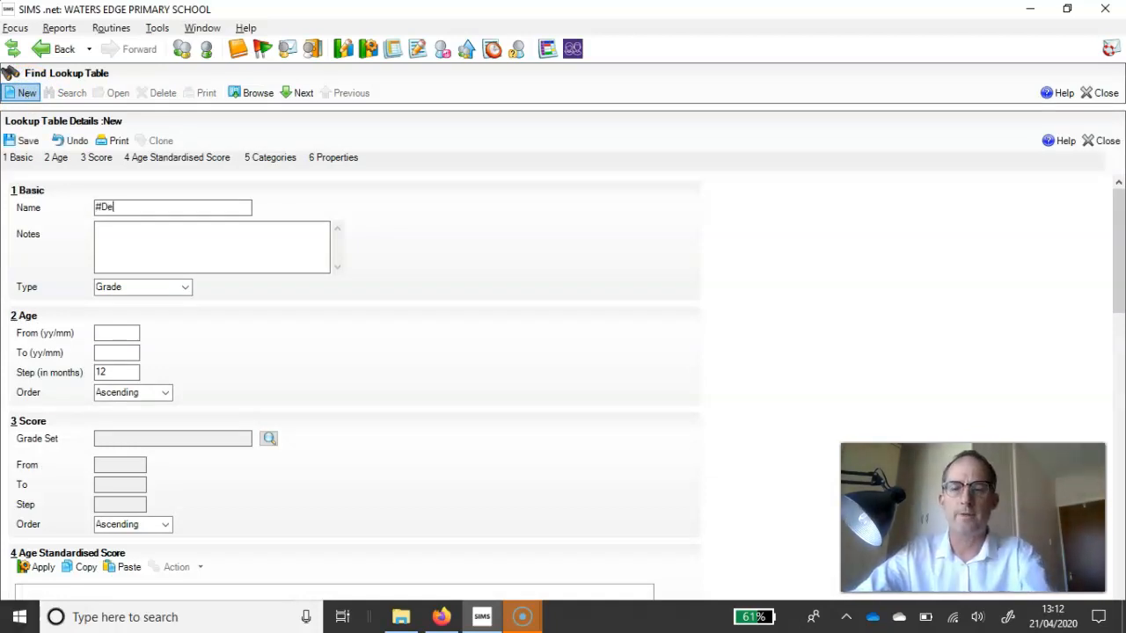
{"action": "type", "text": "mo"}
{"action": "type", "text": "Lookup"}
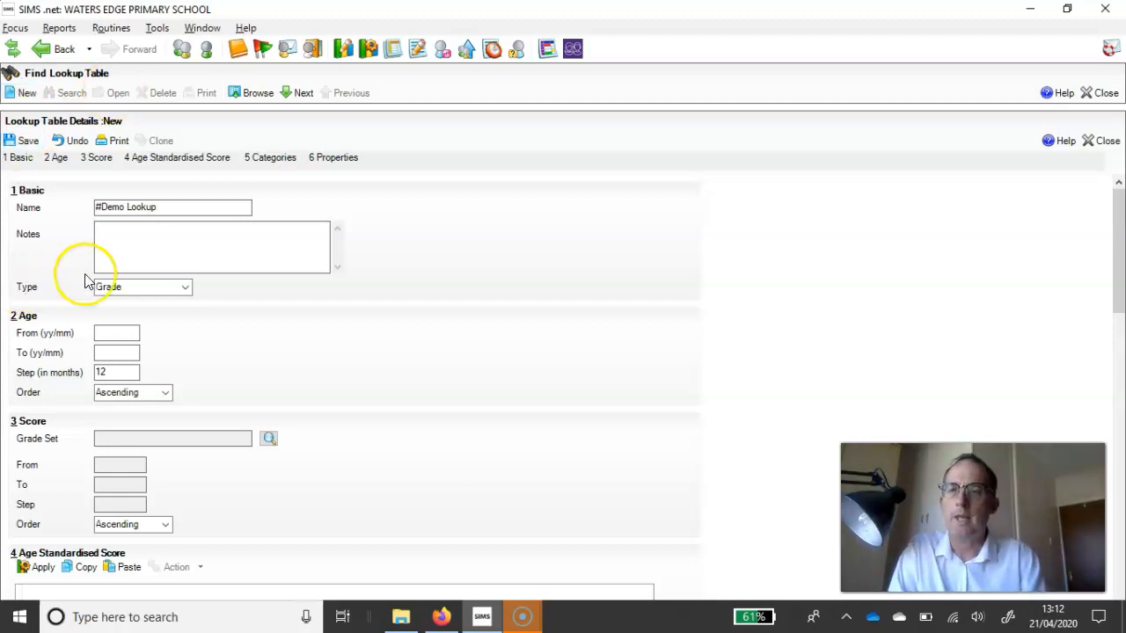
{"action": "left_click", "coordinate": [164, 293]}
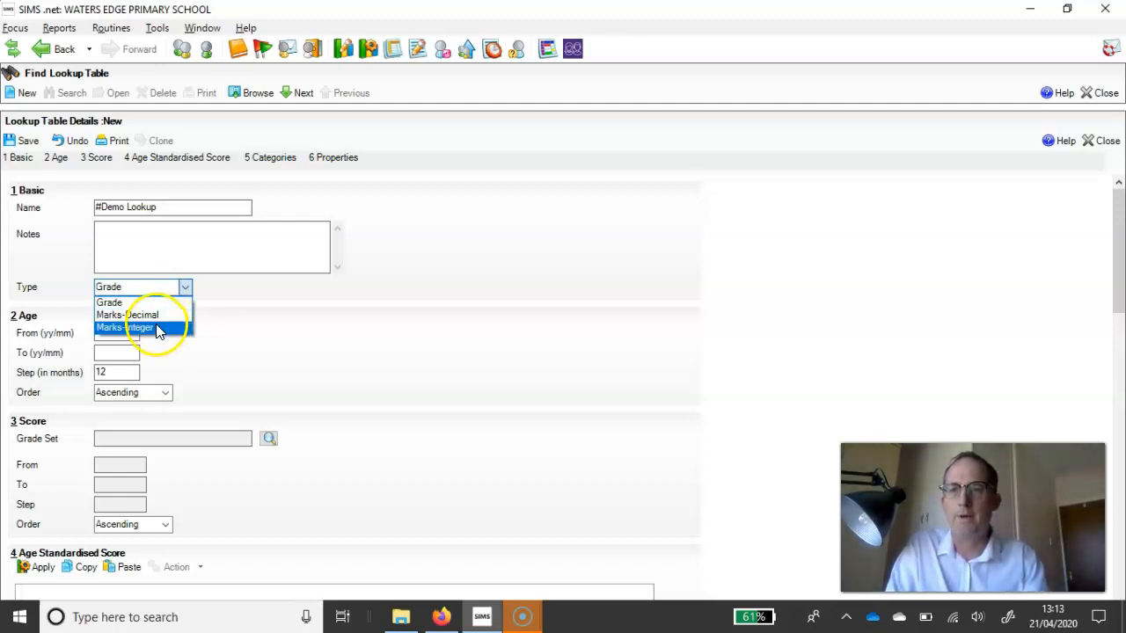
{"action": "left_click", "coordinate": [156, 328]}
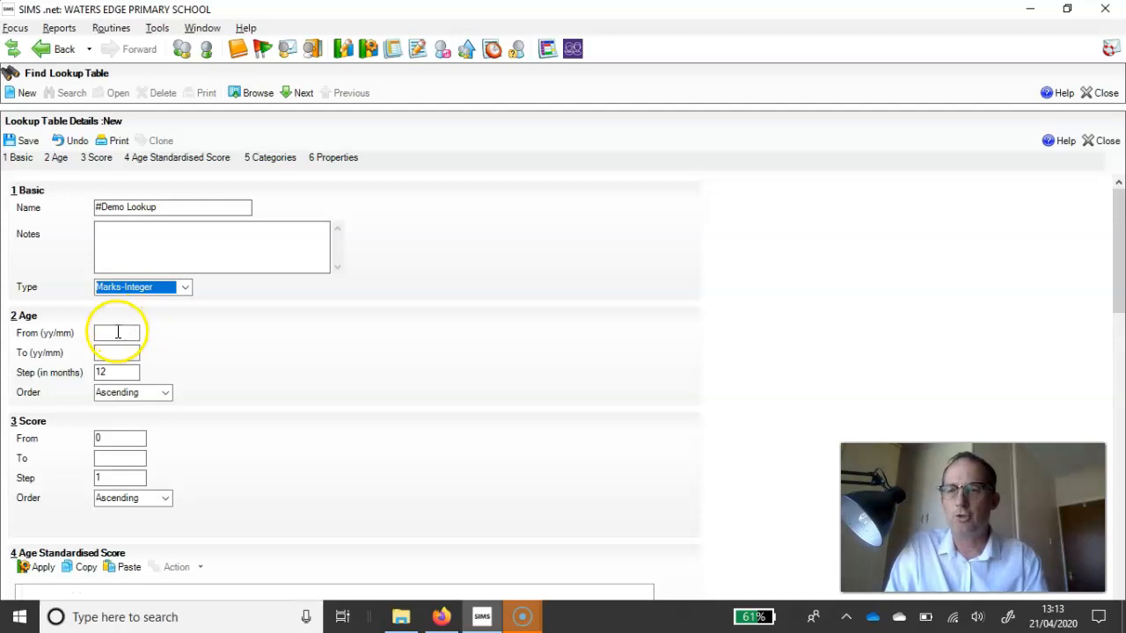
- Set the lookup table's age range from 11/00 to 12/00 with a step of 2 months
{"action": "left_click", "coordinate": [118, 332]}
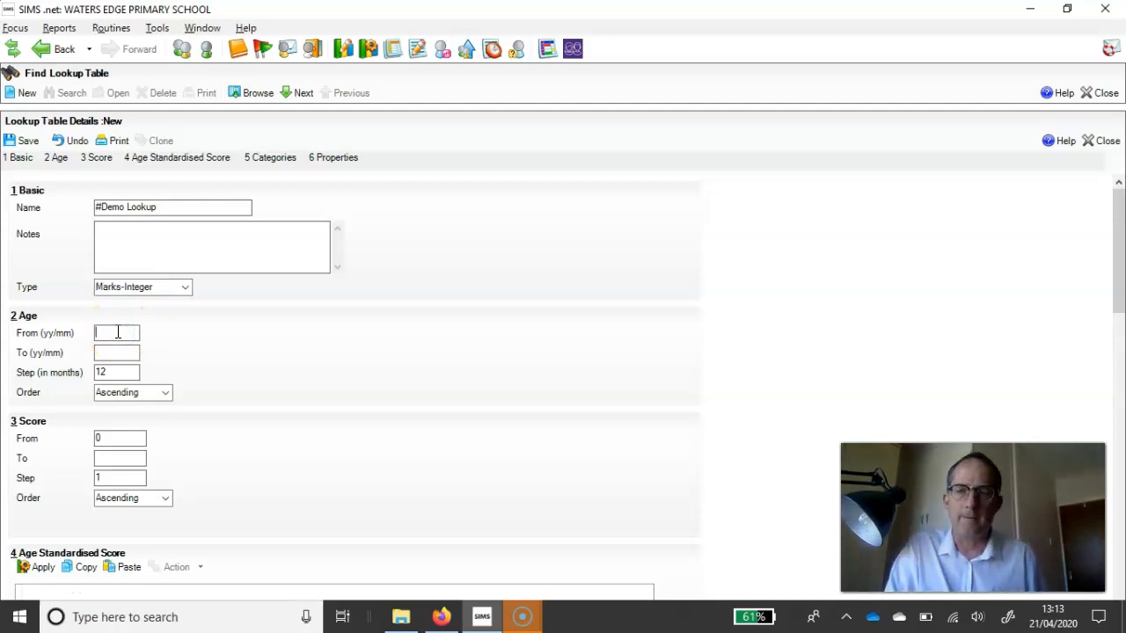
{"action": "type", "text": "11"}
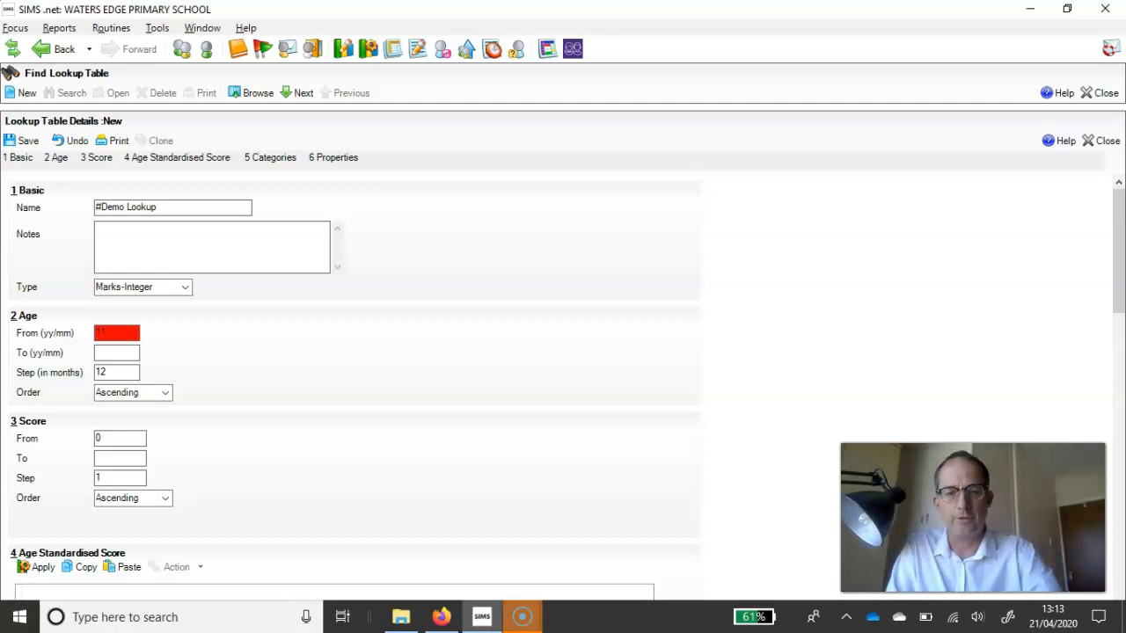
{"action": "type", "text": "/00"}
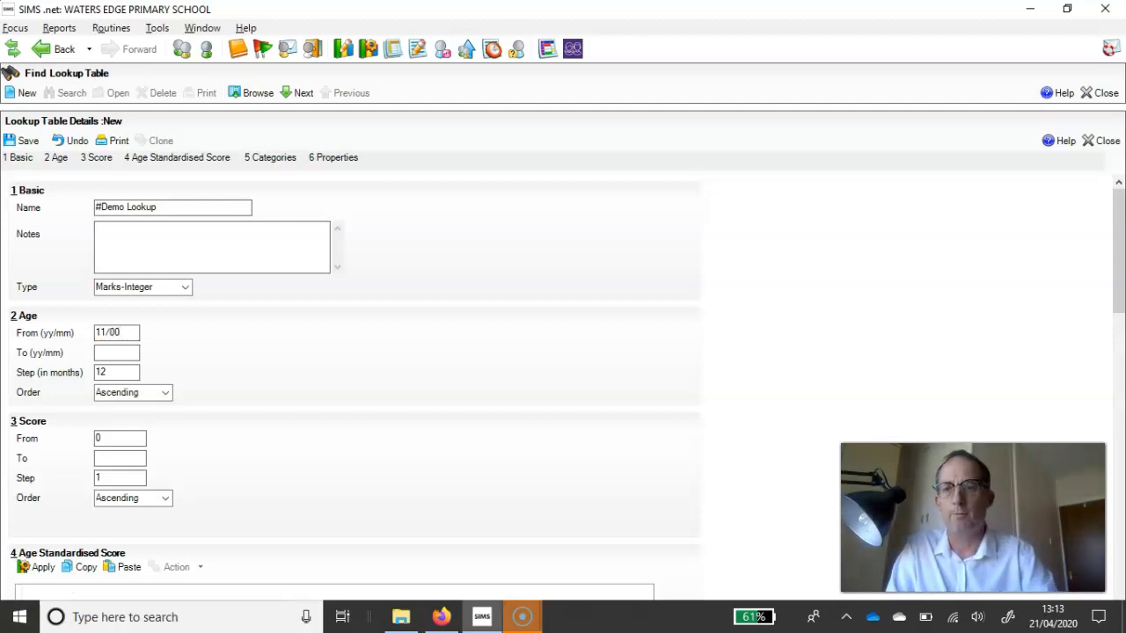
{"action": "left_click", "coordinate": [101, 352]}
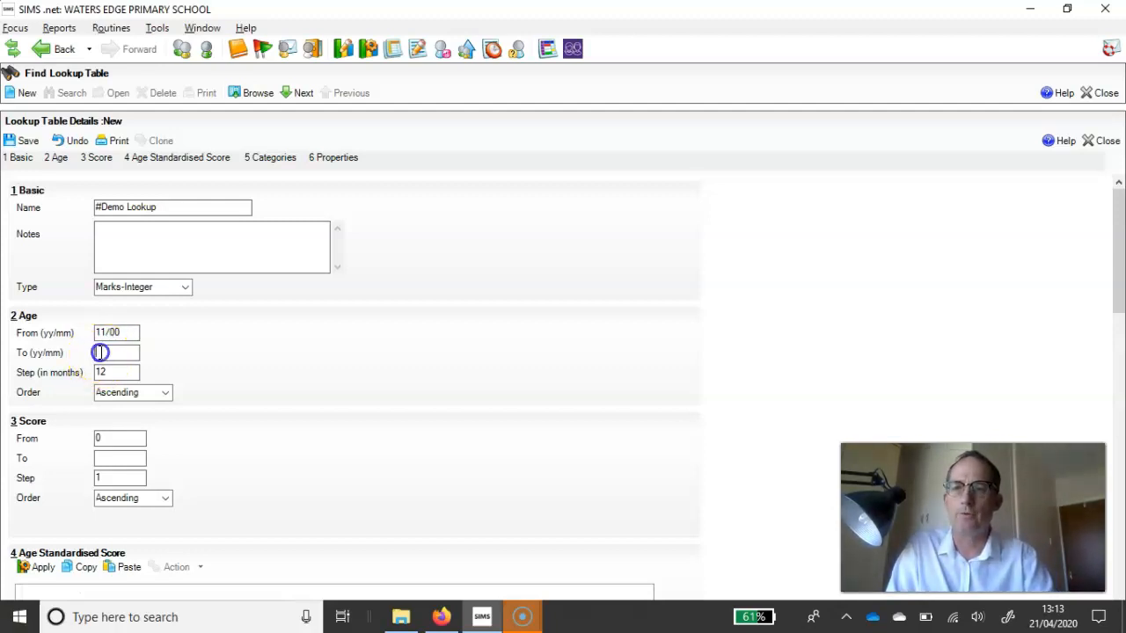
{"action": "type", "text": "1"}
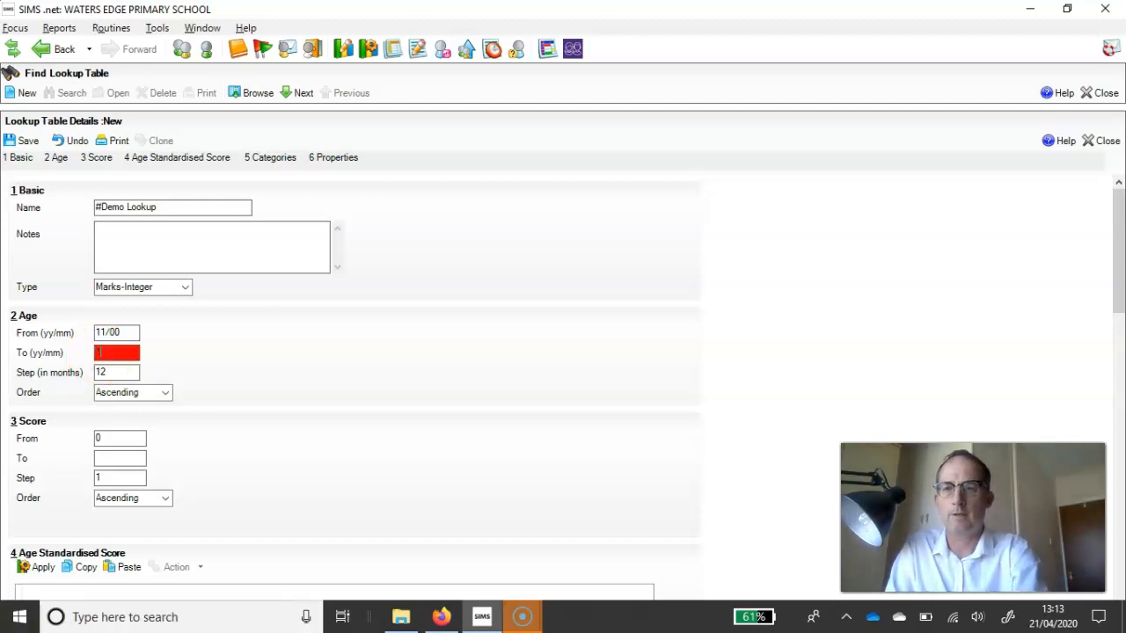
{"action": "type", "text": "2/00"}
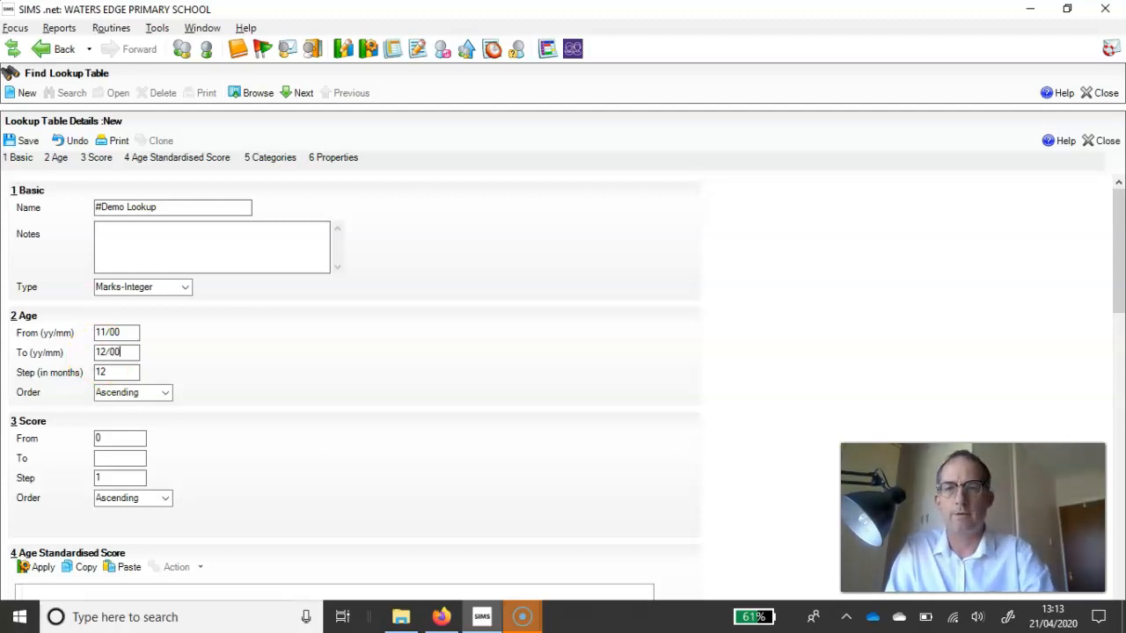
{"action": "left_click", "coordinate": [104, 362]}
{"action": "left_click", "coordinate": [107, 372]}
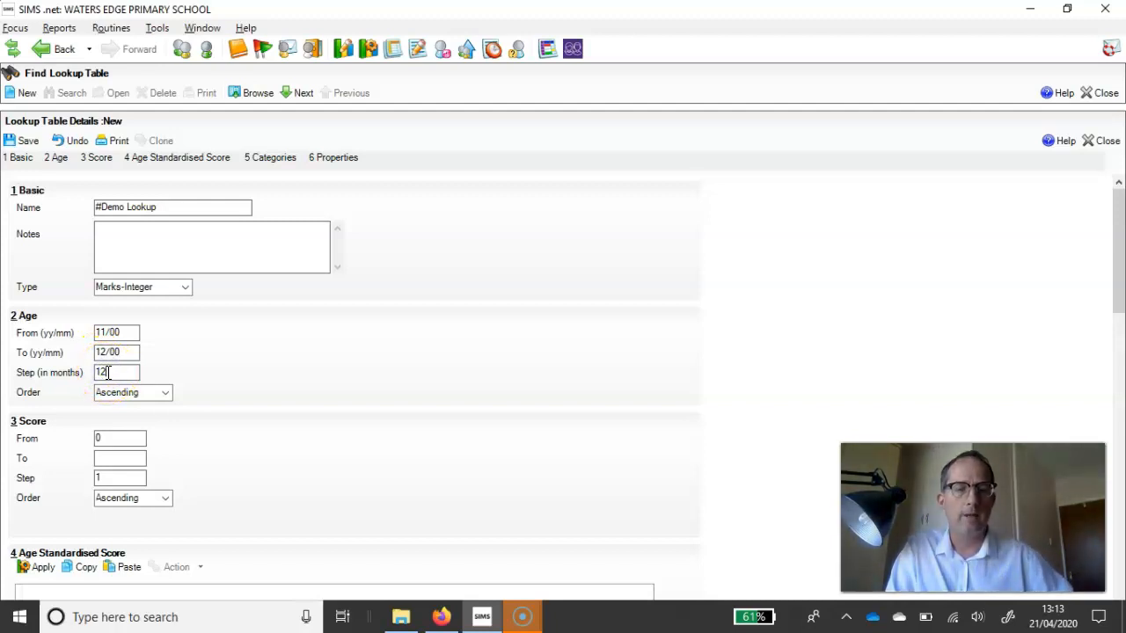
{"action": "key", "text": "BackSpace"}
{"action": "key", "text": "BackSpace"}
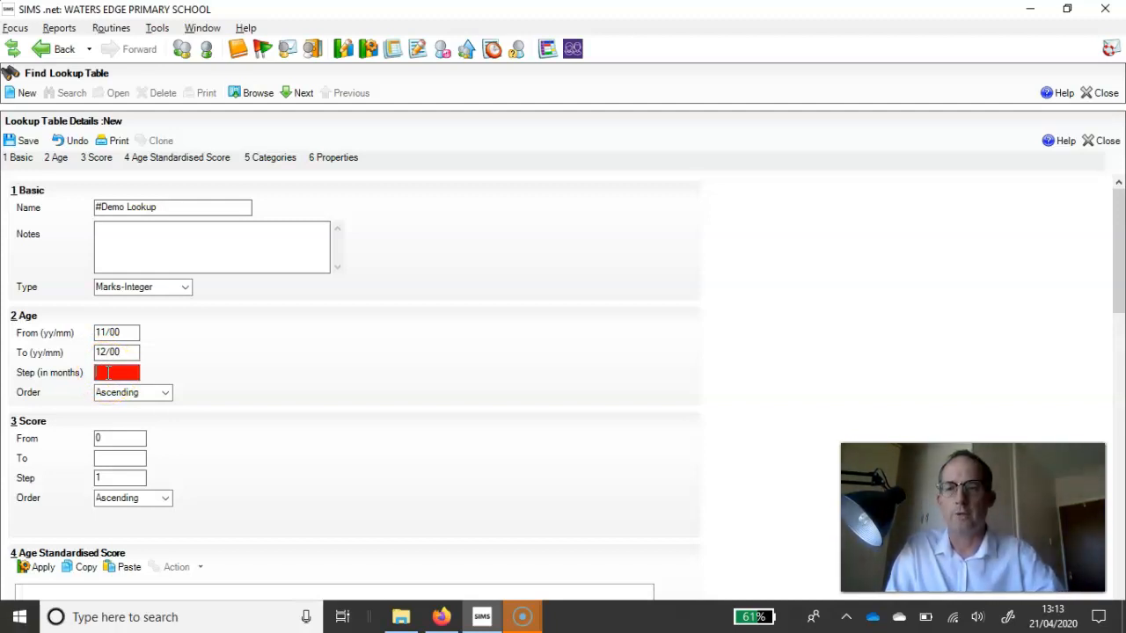
{"action": "type", "text": "2"}
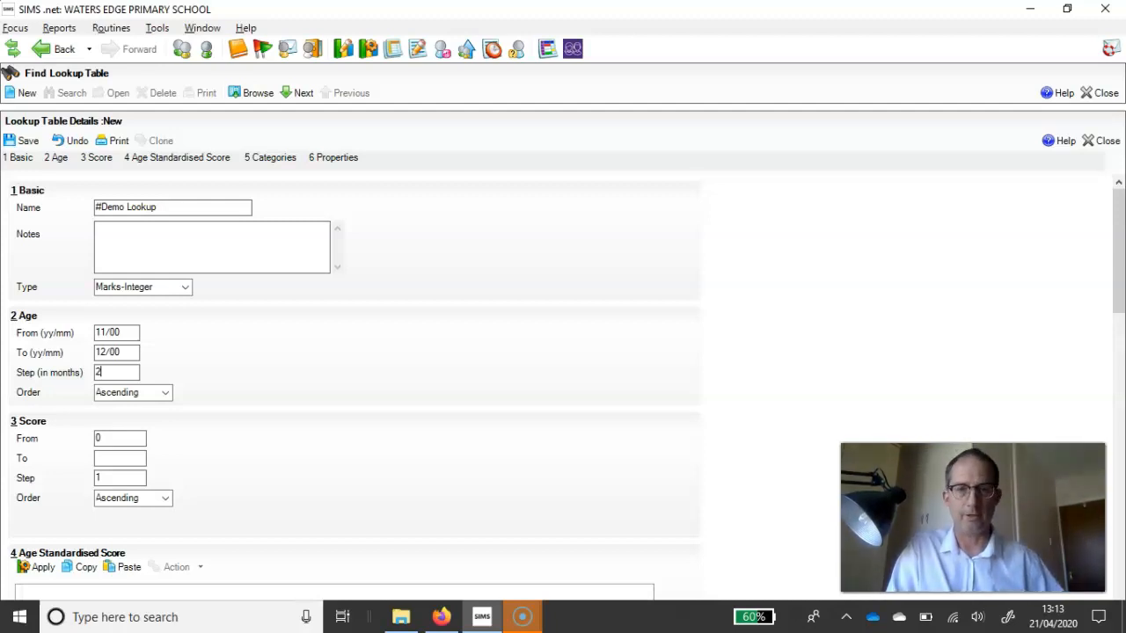
- Set the lookup table's score range from 1 to 24, keeping a step of 1
{"action": "left_click", "coordinate": [126, 437]}
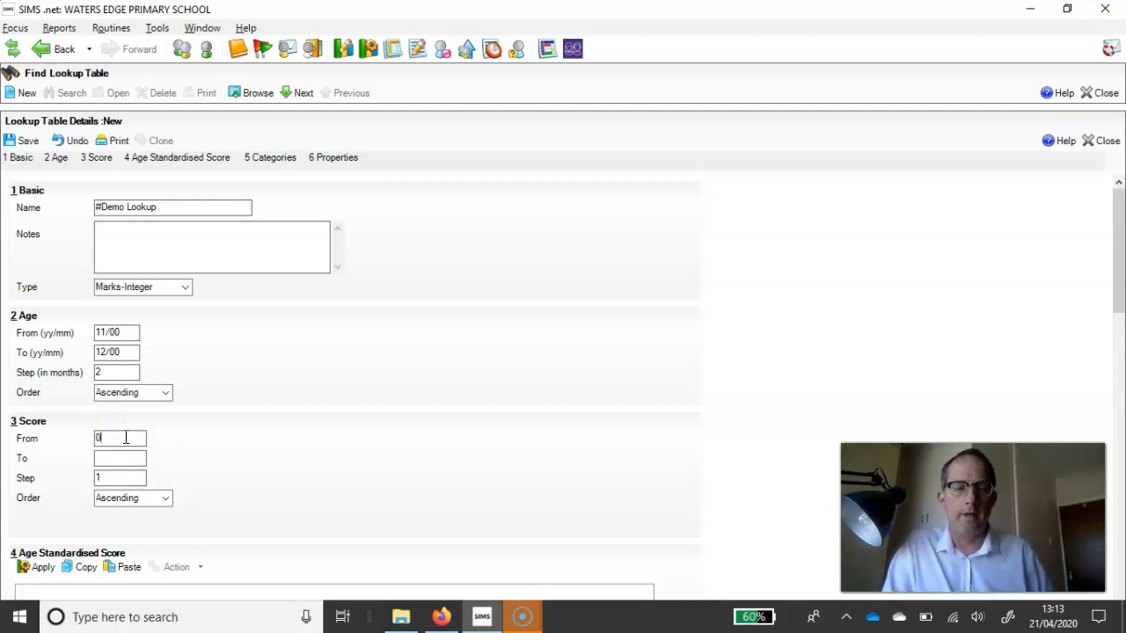
{"action": "key", "text": "BackSpace"}
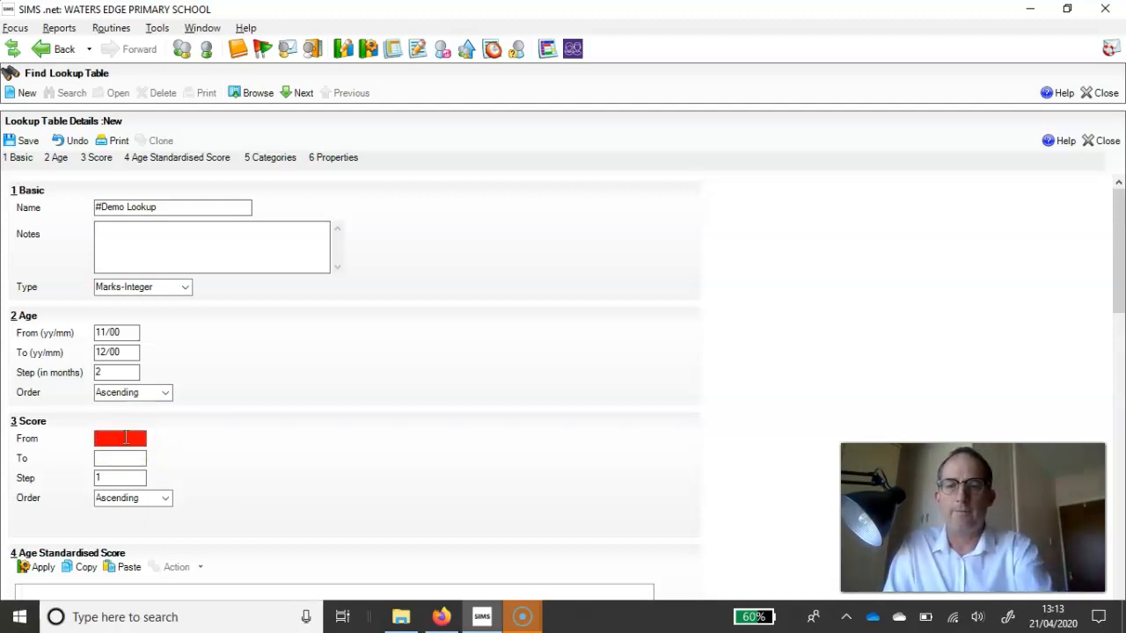
{"action": "type", "text": "1"}
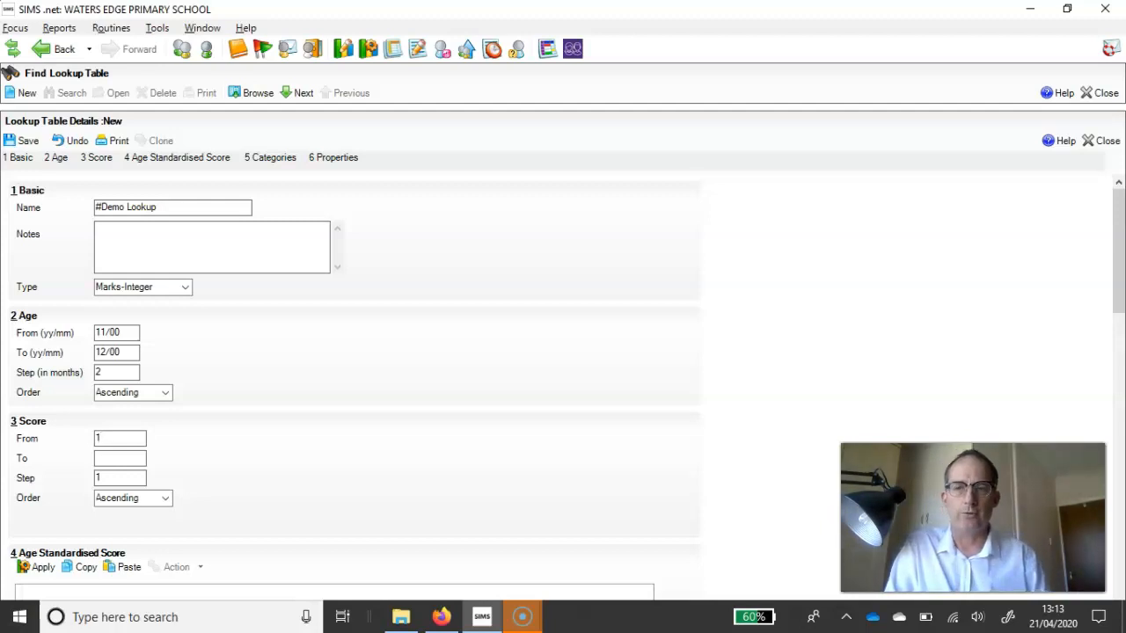
{"action": "key", "text": "Tab"}
{"action": "type", "text": "24"}
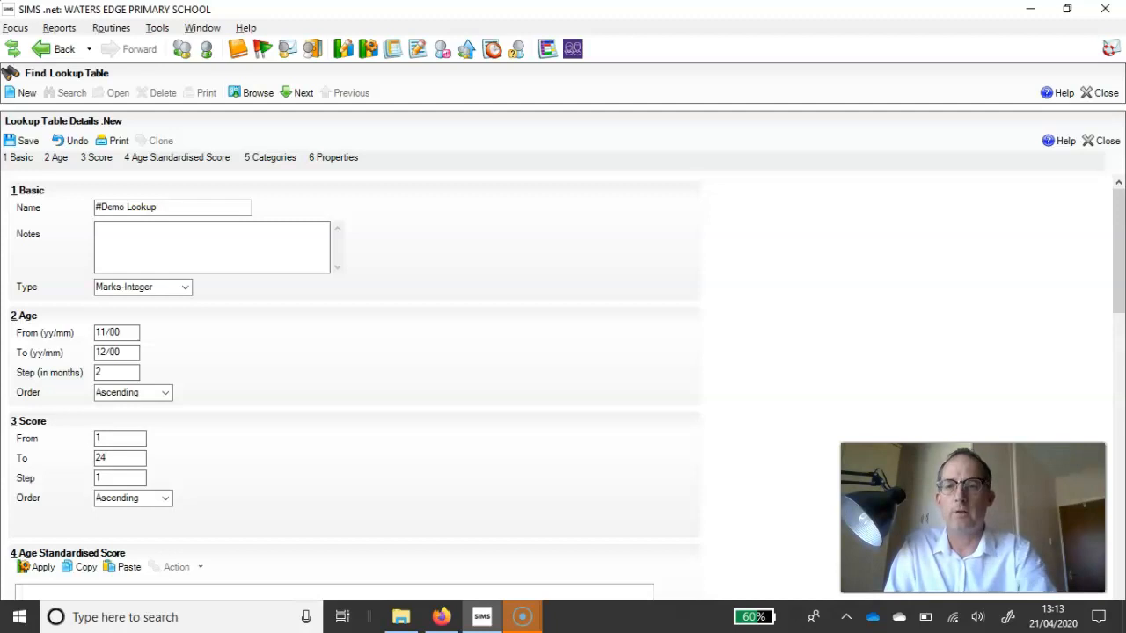
{"action": "left_click", "coordinate": [124, 476]}
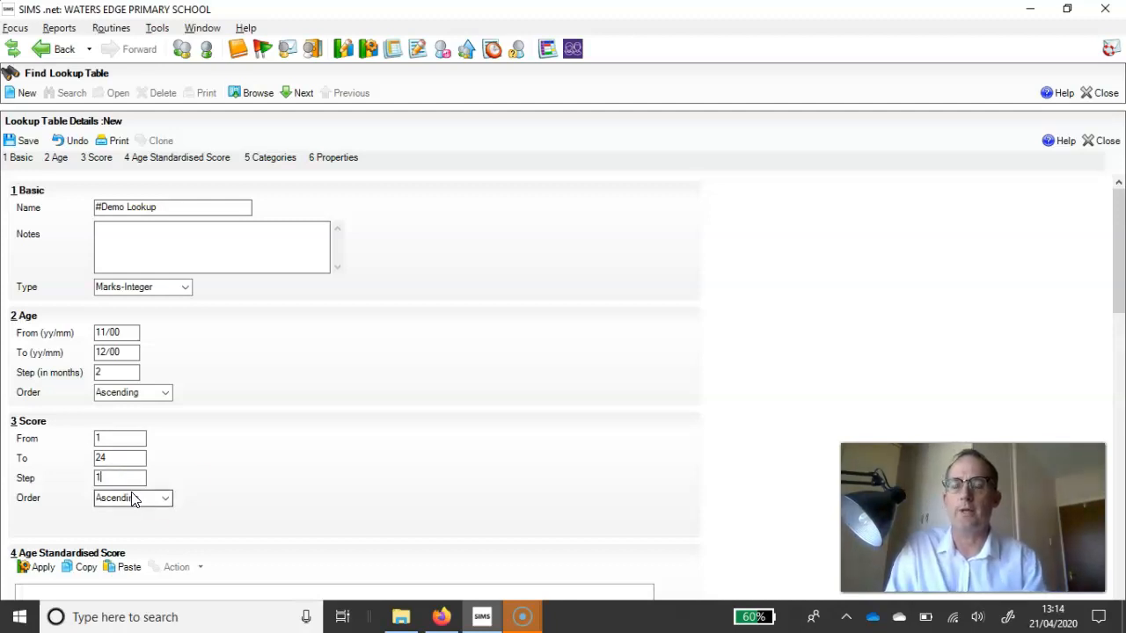
- Apply the age and score ranges to generate the blank age standardised score grid
{"action": "scroll", "coordinate": [220, 490], "scroll_direction": "down", "scroll_amount": 2}
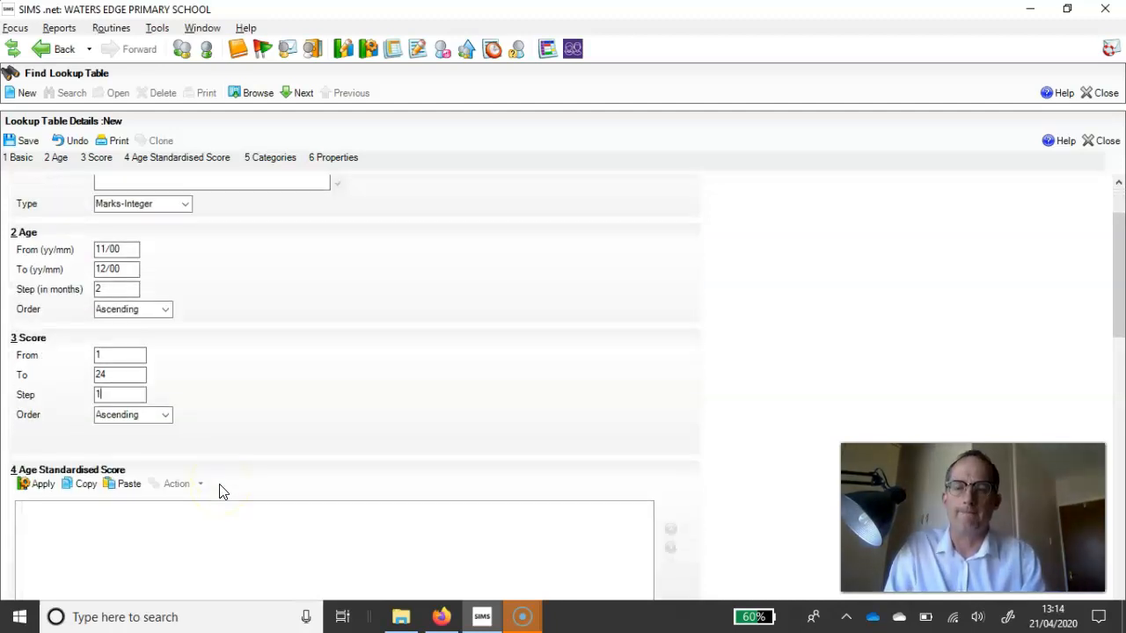
{"action": "scroll", "coordinate": [221, 492], "scroll_direction": "down", "scroll_amount": 3}
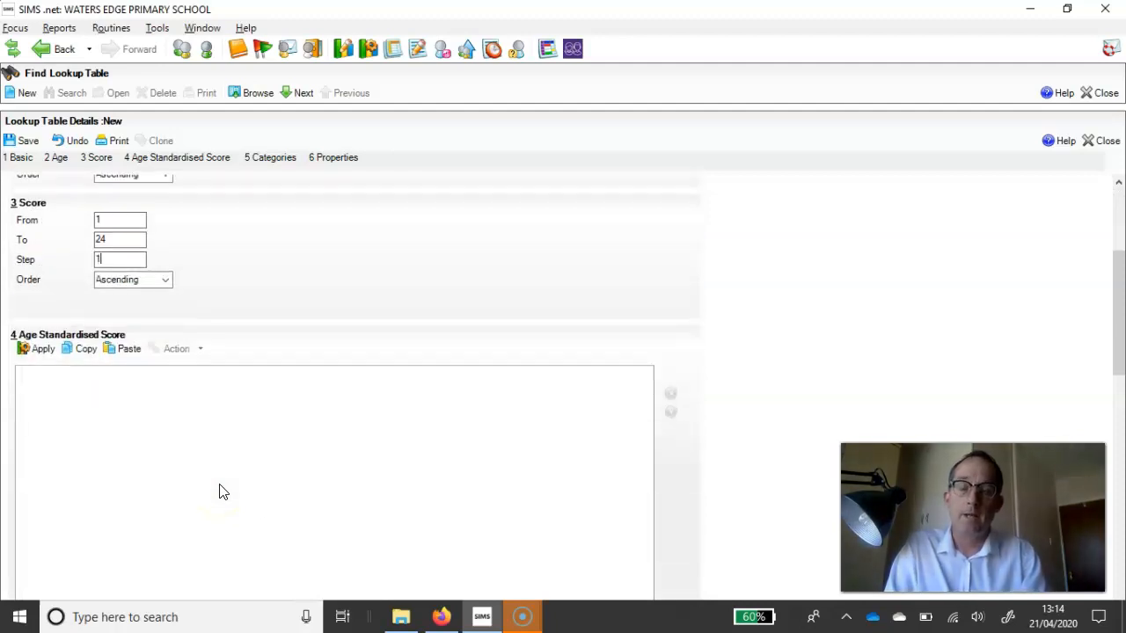
{"action": "left_click", "coordinate": [42, 354]}
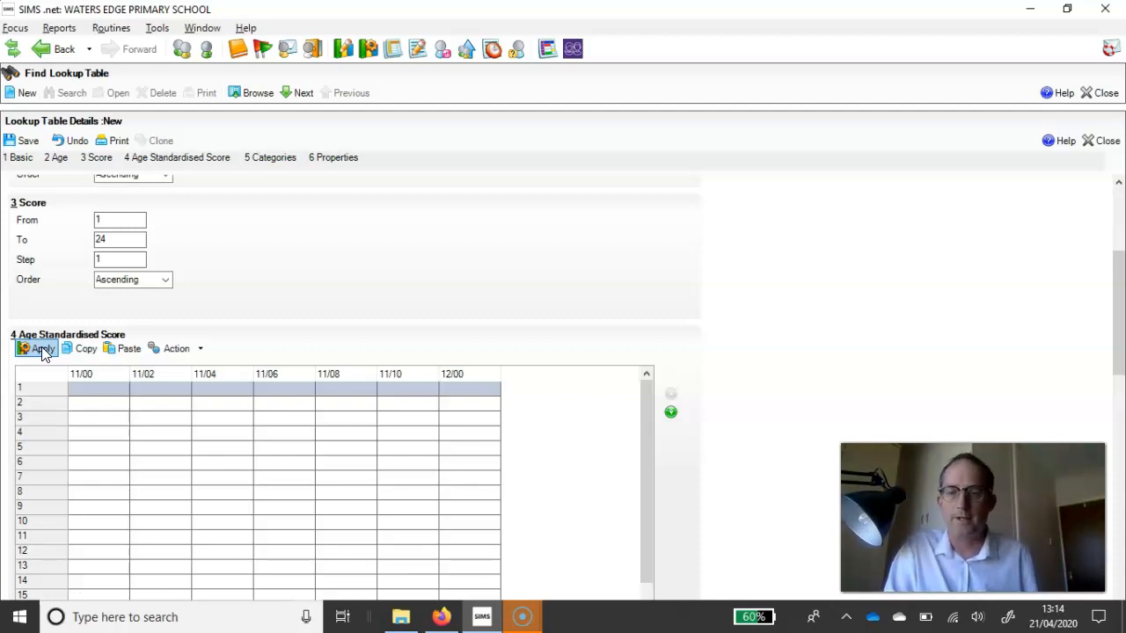
- Enter 56 and 59 as the age 11/00 standardised scores for raw scores 1 and 2
{"action": "left_click", "coordinate": [107, 388]}
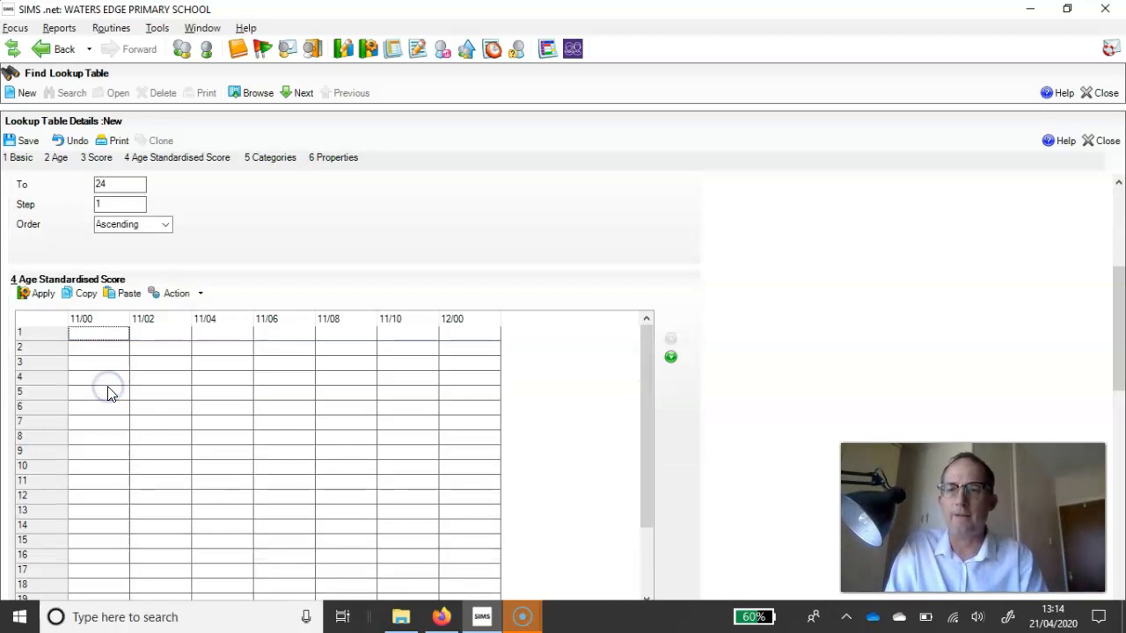
{"action": "left_click", "coordinate": [93, 335]}
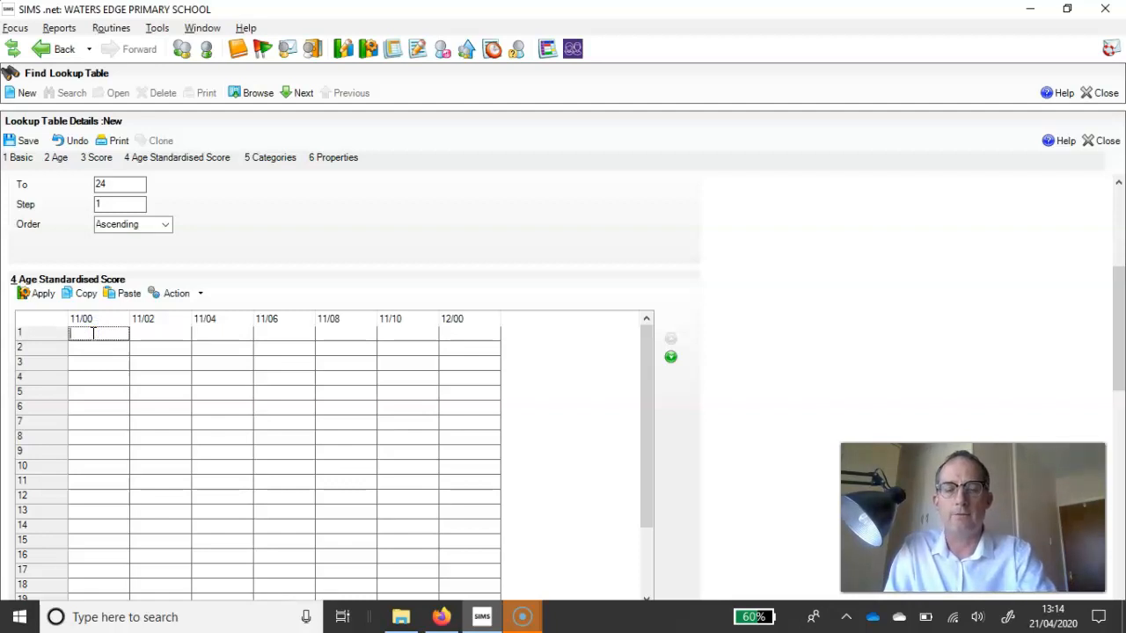
{"action": "type", "text": "56"}
{"action": "key", "text": "Return"}
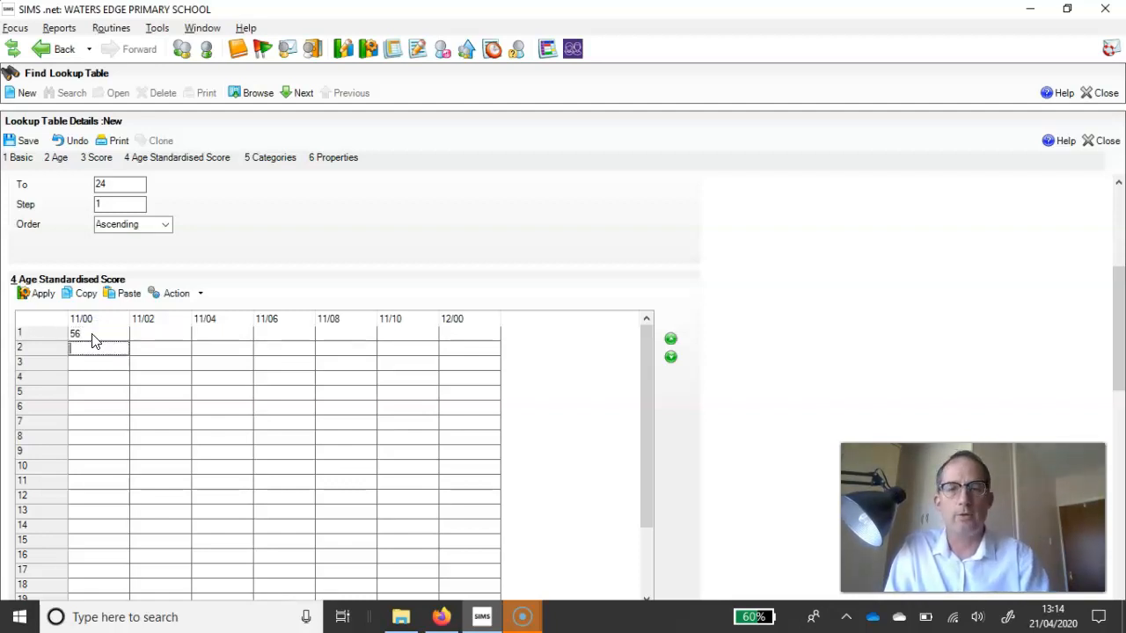
{"action": "type", "text": "5"}
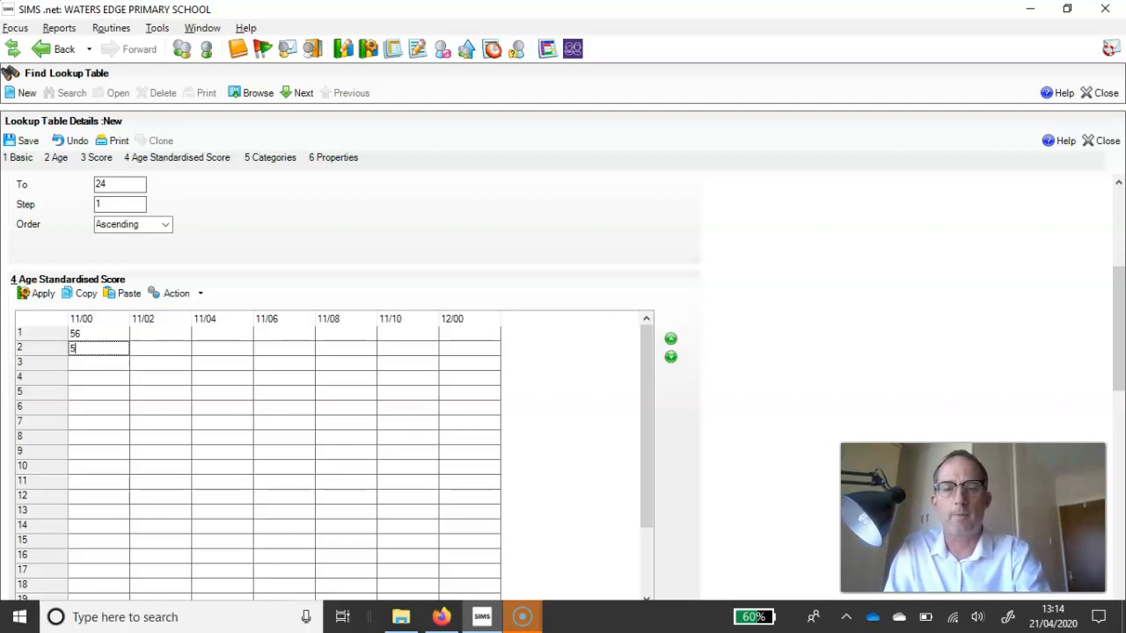
{"action": "type", "text": "9"}
{"action": "key", "text": "Return"}
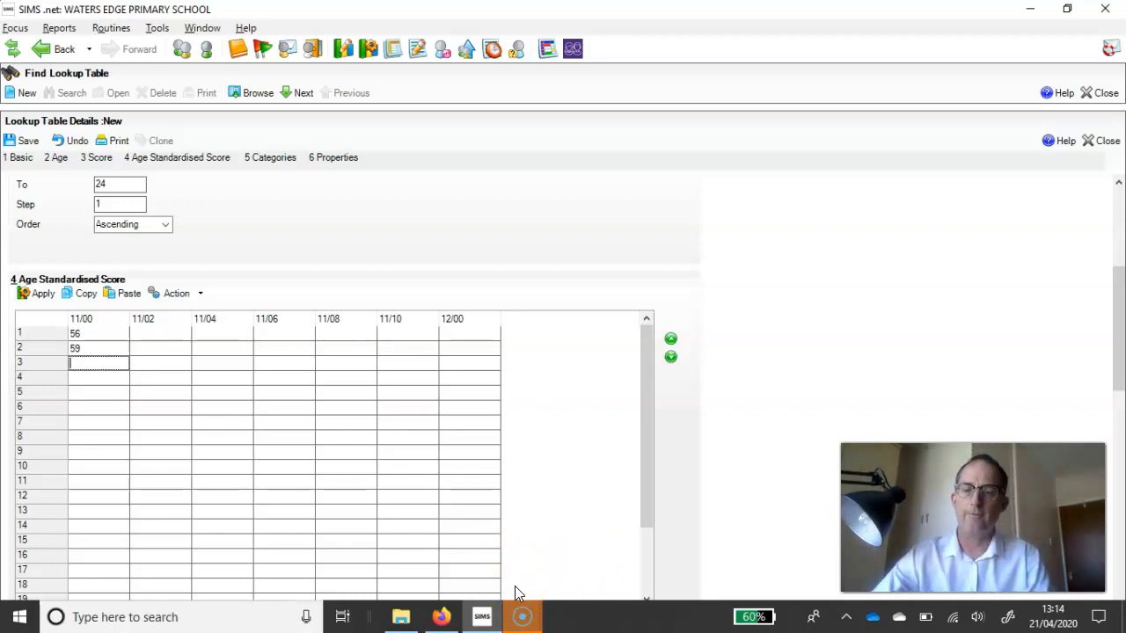
- Switch to the Standard Scores spreadsheet in Google Sheets and copy the full table B2:I26, including the age and raw score headings
{"action": "key", "text": "alt"}
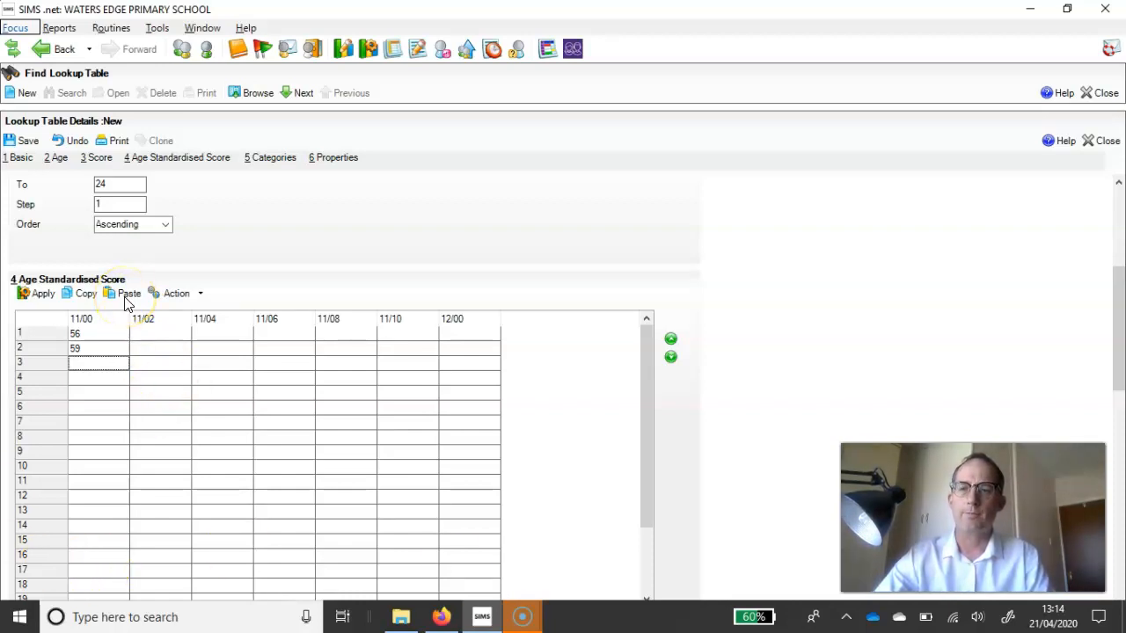
{"action": "key", "text": "alt+Tab"}
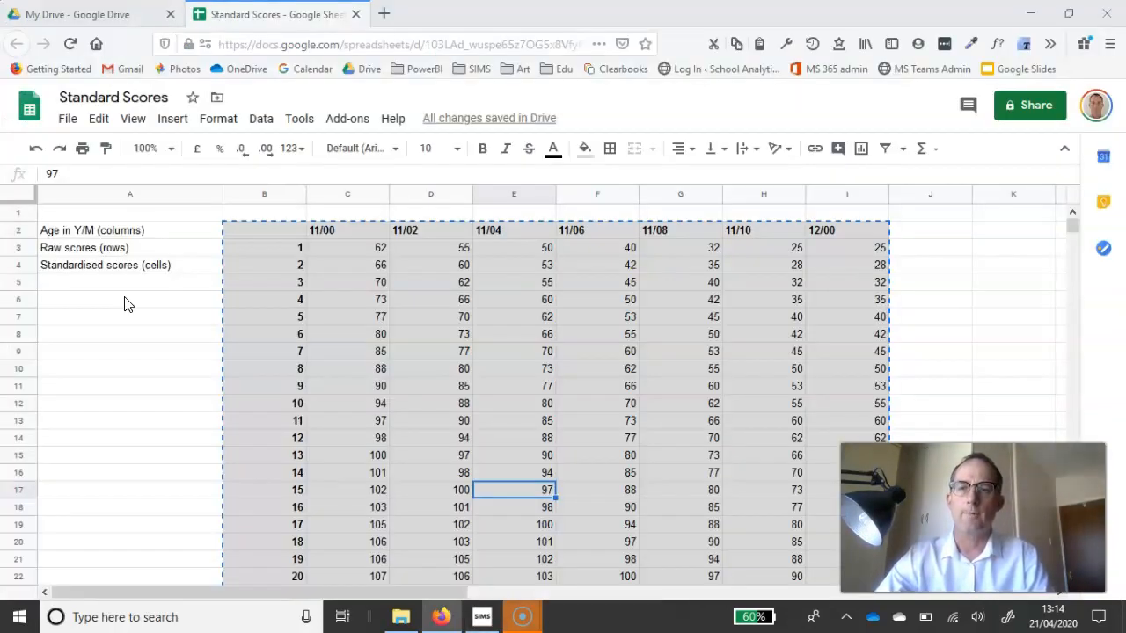
{"action": "scroll", "coordinate": [582, 350], "scroll_direction": "down", "scroll_amount": 5}
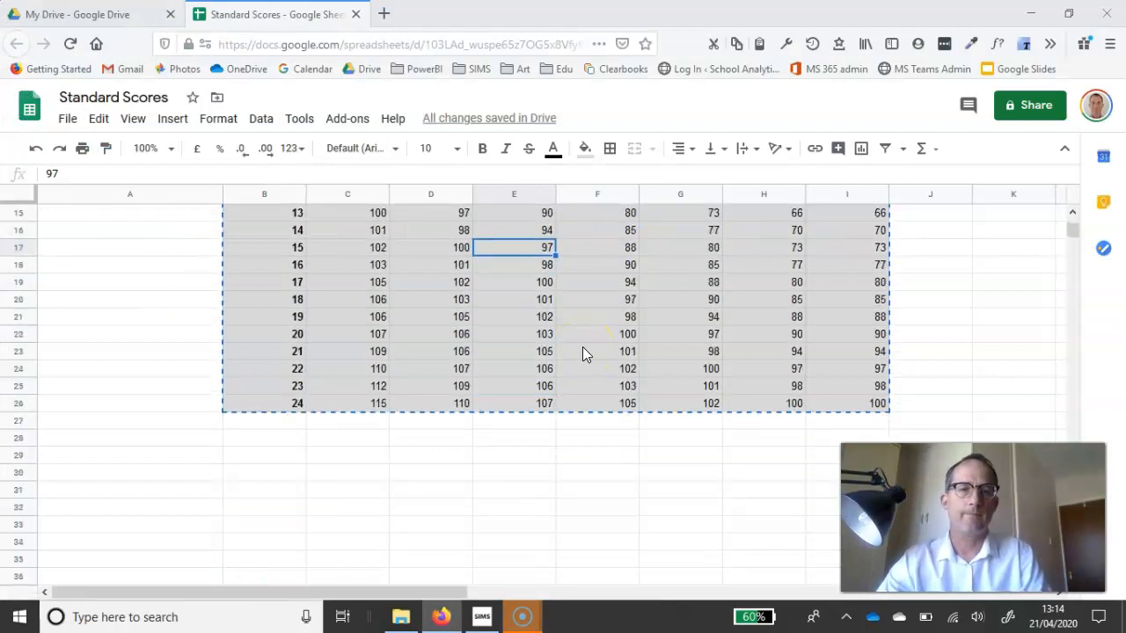
{"action": "left_click", "coordinate": [871, 403]}
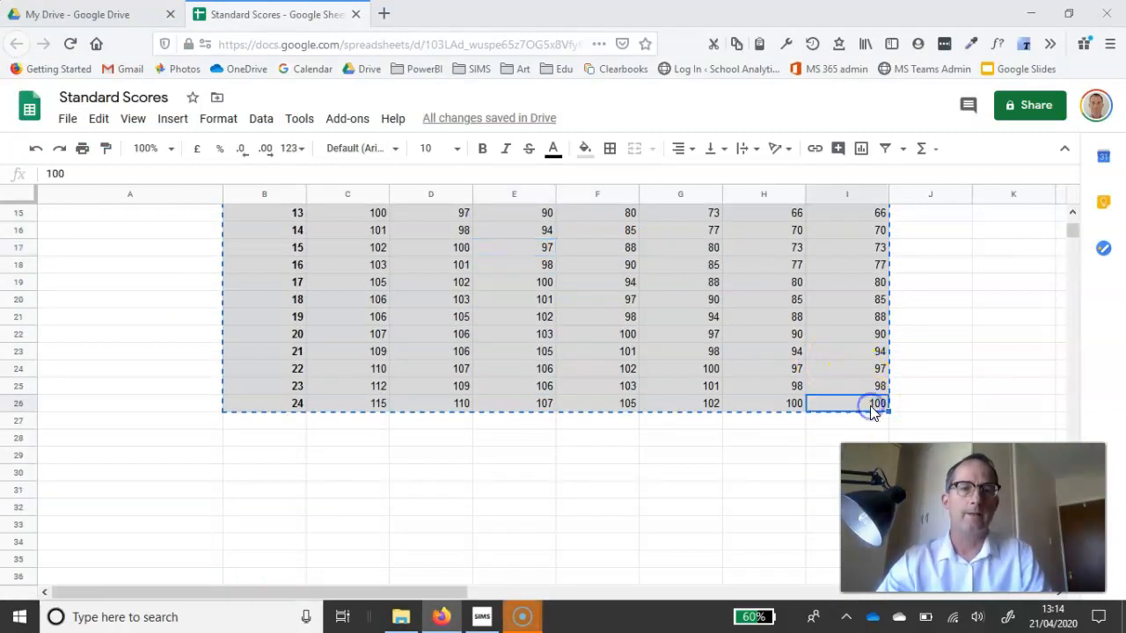
{"action": "left_click_drag", "start_coordinate": [860, 401], "coordinate": [281, 230]}
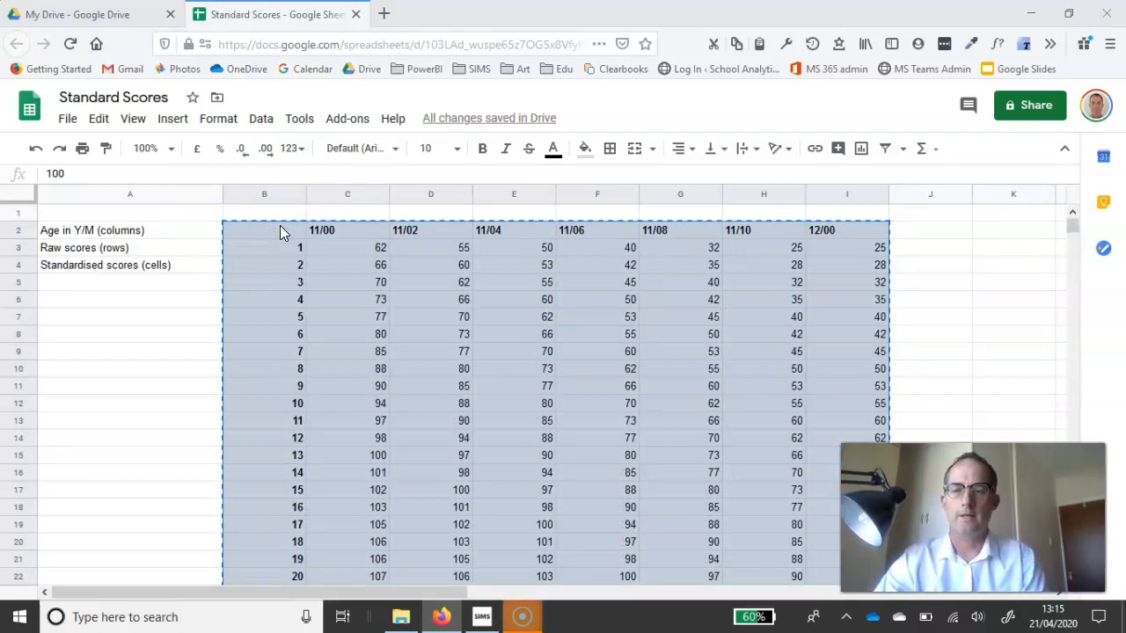
- Switch back to SIMS .net and paste the copied table into the age standardised score grid, accepting the loss of its existing data
{"action": "key", "text": "alt+Tab"}
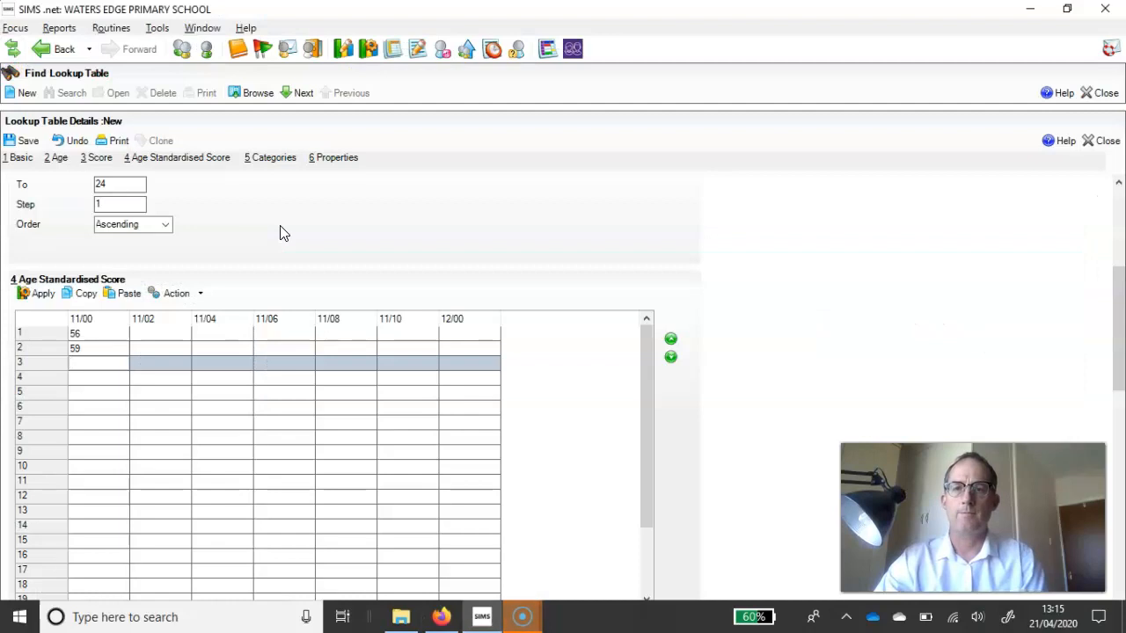
{"action": "left_click", "coordinate": [128, 293]}
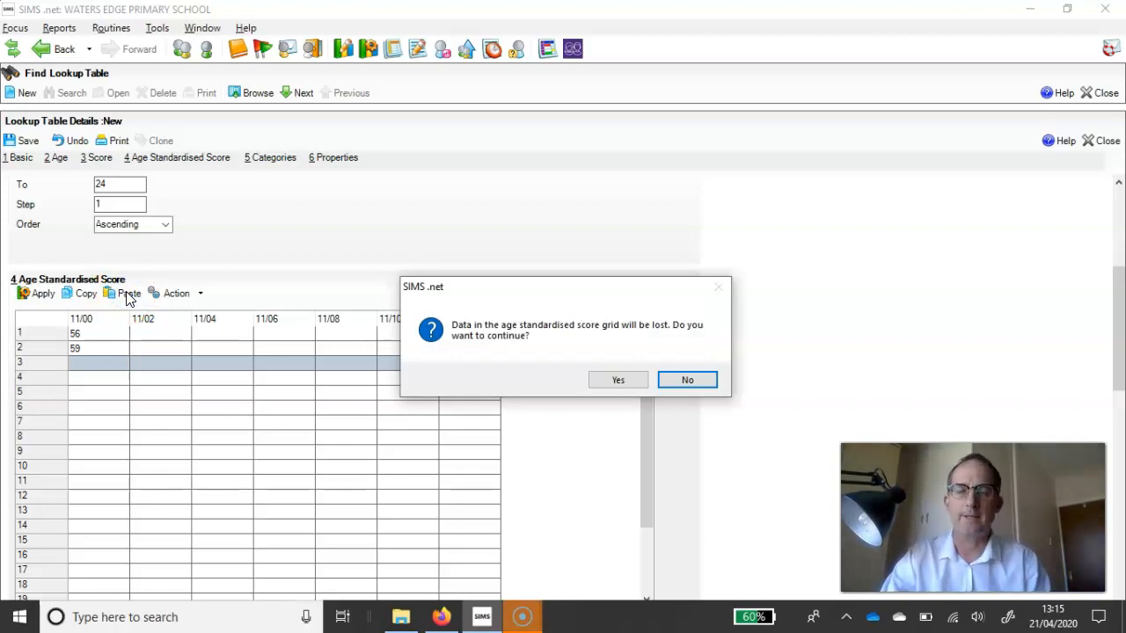
{"action": "left_click", "coordinate": [618, 380]}
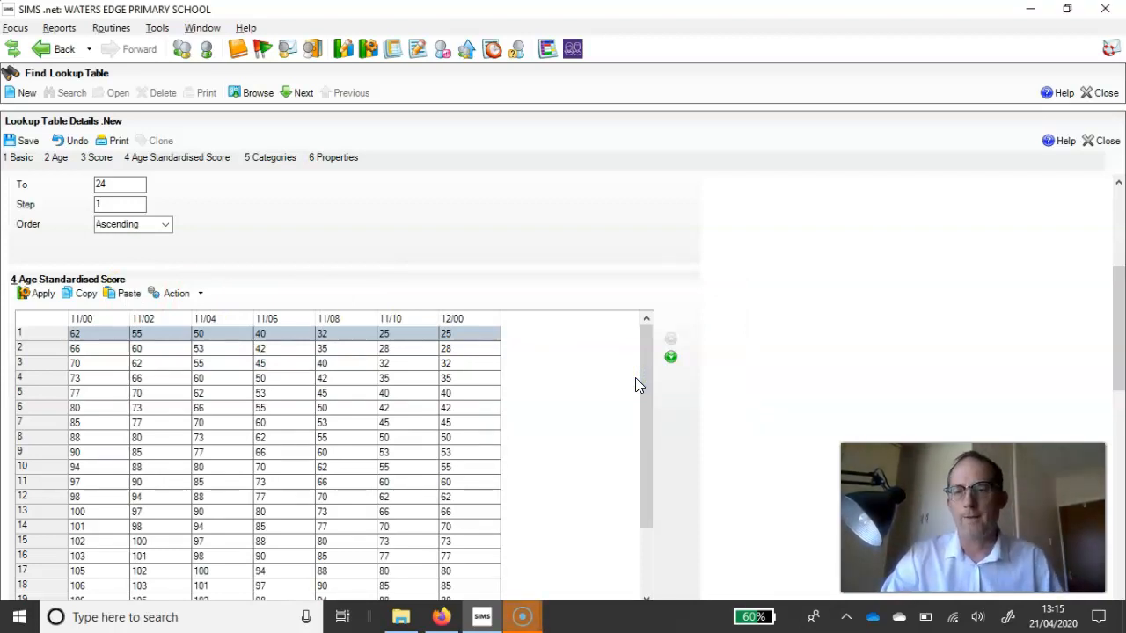
{"action": "left_click", "coordinate": [435, 364]}
{"action": "scroll", "coordinate": [435, 364], "scroll_direction": "down", "scroll_amount": 3}
{"action": "scroll", "coordinate": [435, 369], "scroll_direction": "up", "scroll_amount": 2}
{"action": "scroll", "coordinate": [436, 369], "scroll_direction": "down", "scroll_amount": 2}
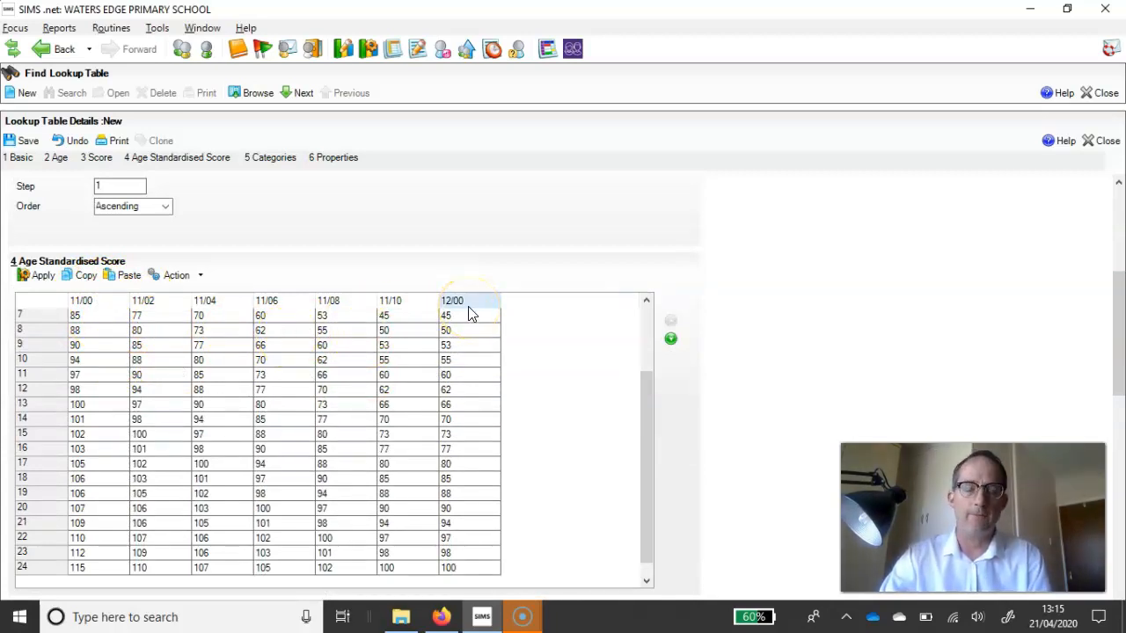
- Switch to the Standard Scores spreadsheet in Google Sheets and examine the age headings from 11/00 to 12/00
{"action": "key", "text": "alt+Tab"}
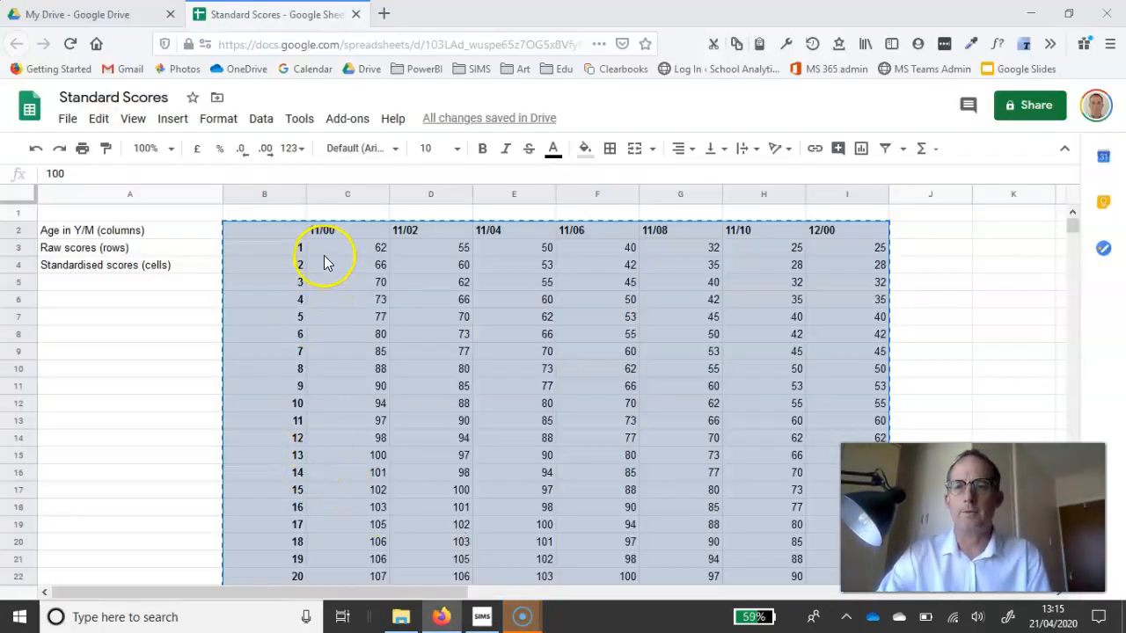
{"action": "left_click", "coordinate": [322, 239]}
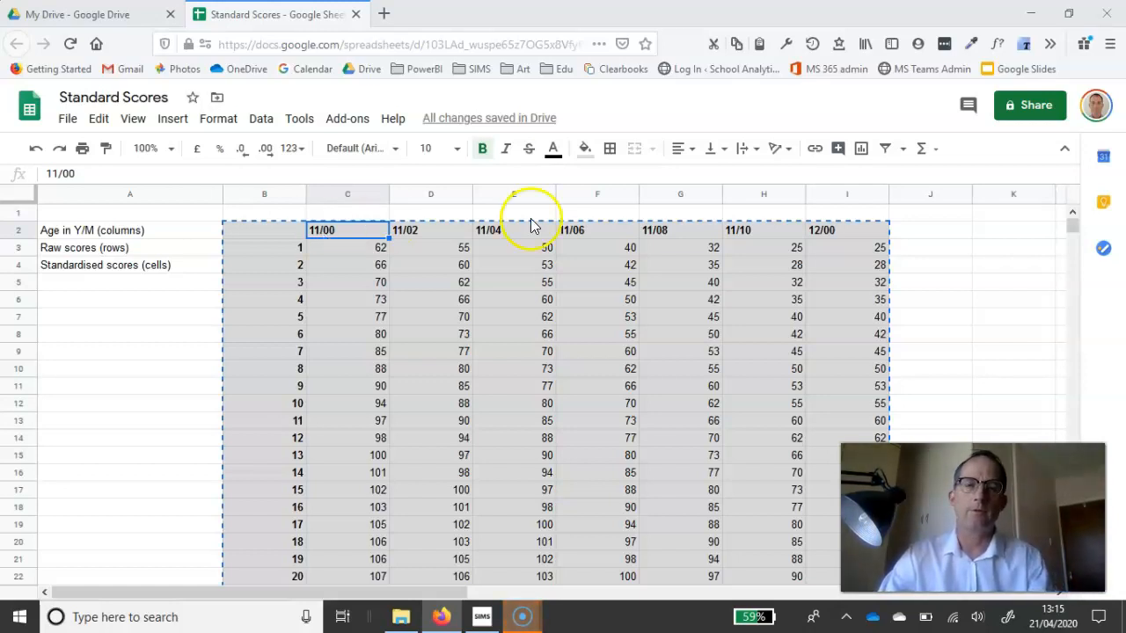
{"action": "left_click", "coordinate": [840, 230]}
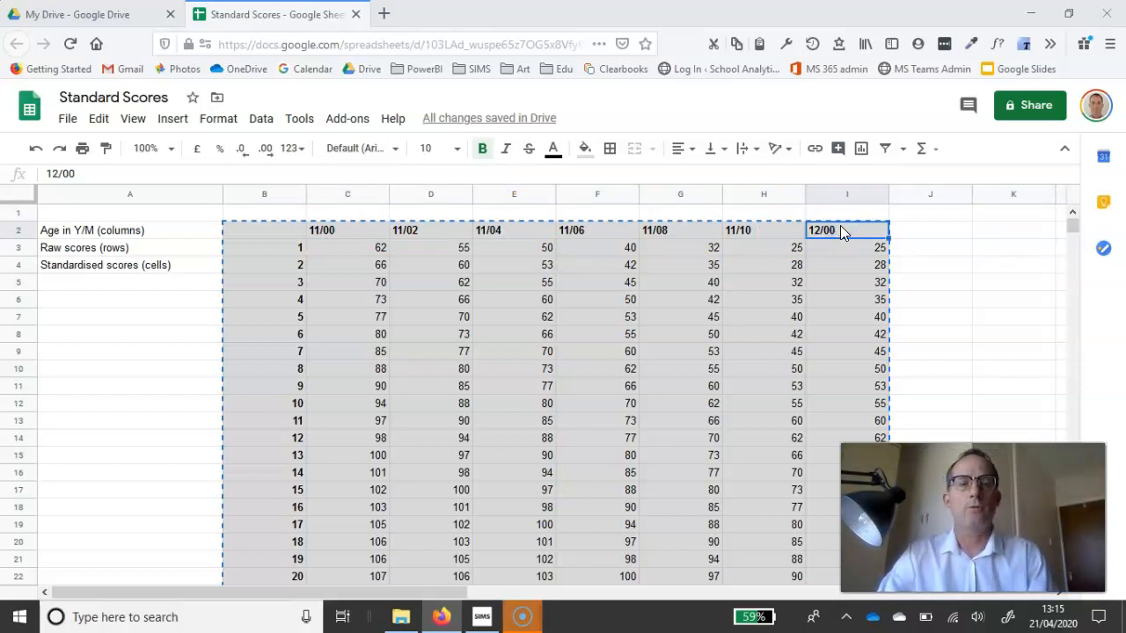
{"action": "left_click", "coordinate": [343, 218]}
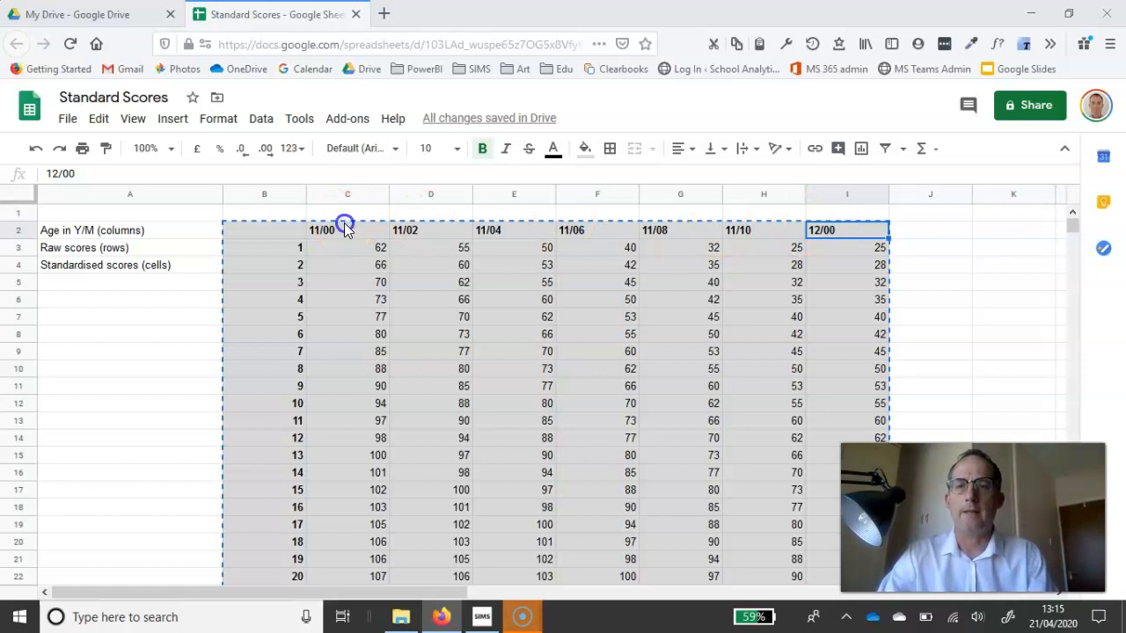
{"action": "left_click", "coordinate": [344, 230]}
{"action": "left_click_drag", "start_coordinate": [343, 230], "coordinate": [827, 230]}
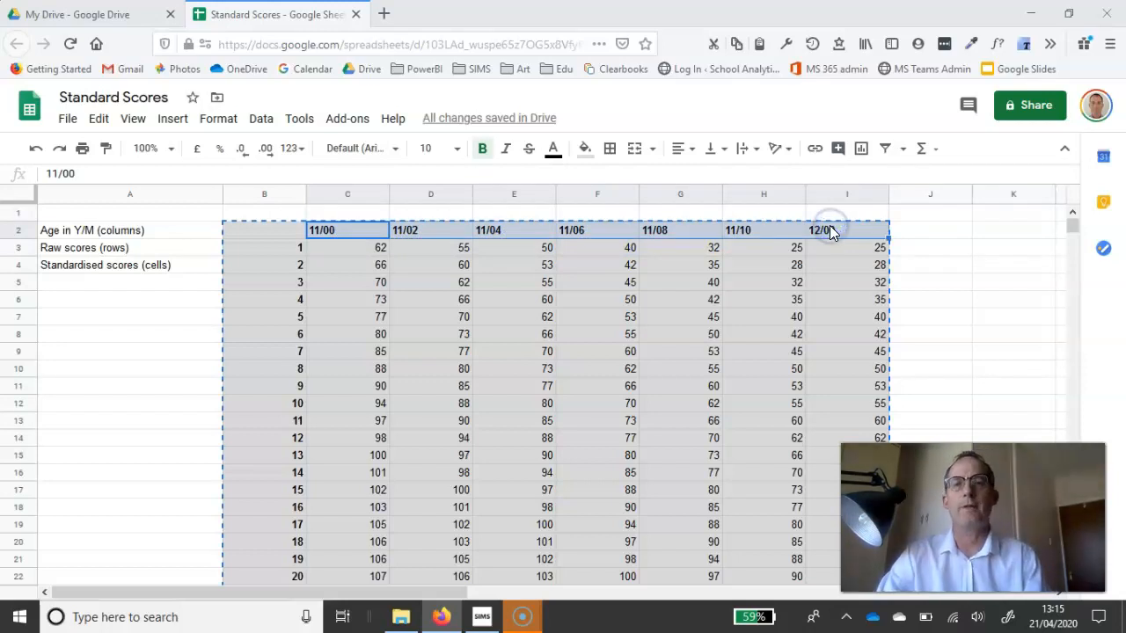
{"action": "left_click", "coordinate": [829, 230]}
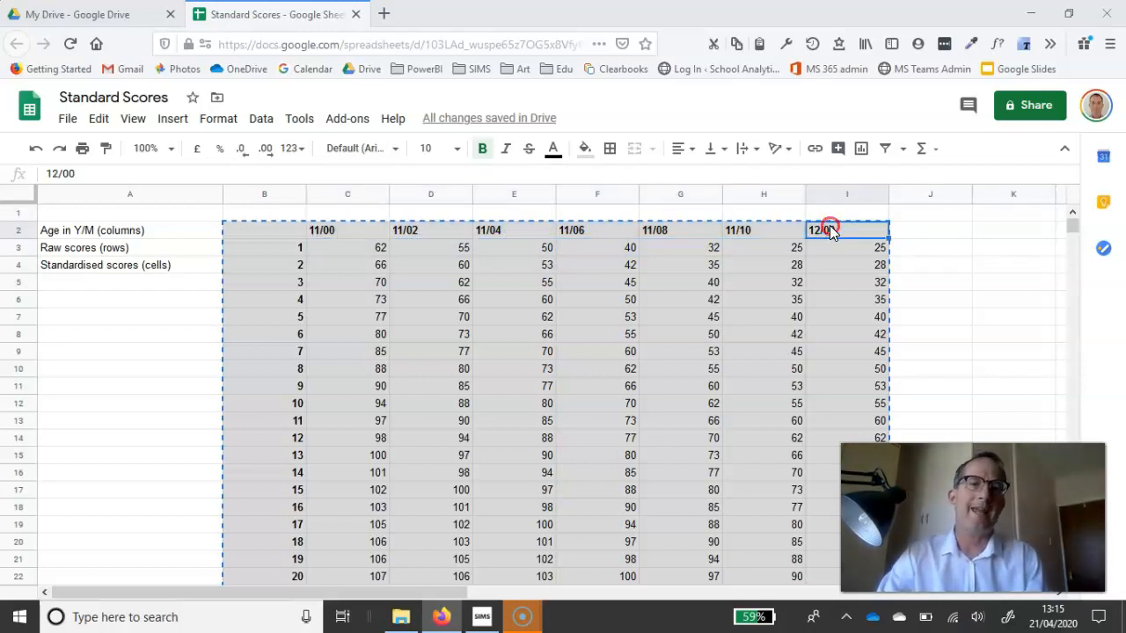
{"action": "right_click", "coordinate": [829, 230]}
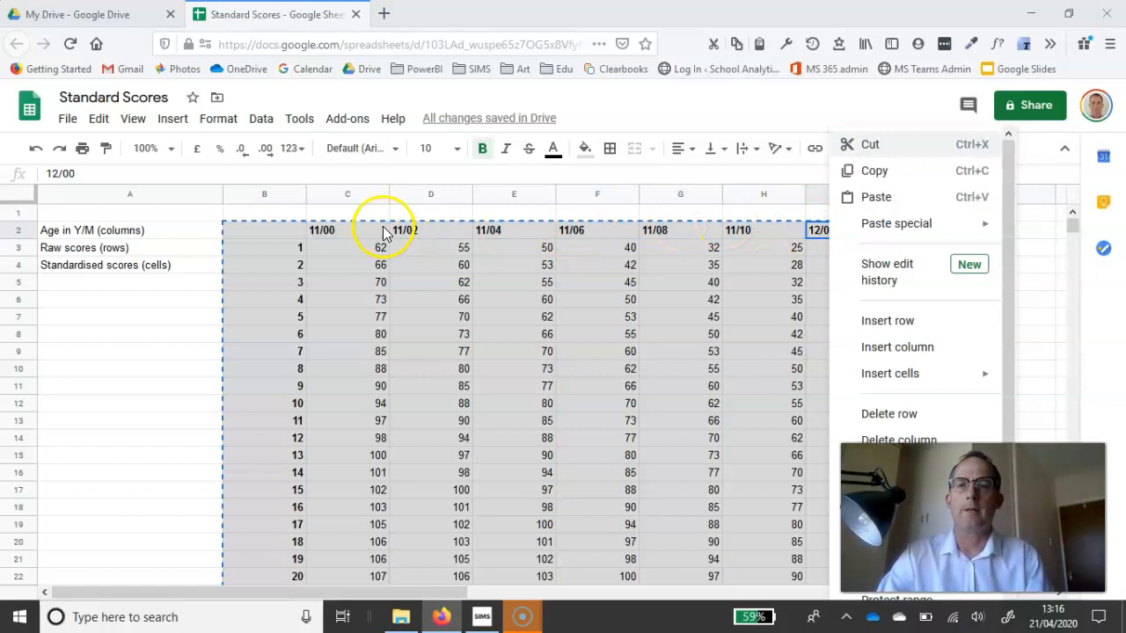
{"action": "left_click", "coordinate": [342, 226]}
{"action": "left_click_drag", "start_coordinate": [833, 231], "coordinate": [319, 233]}
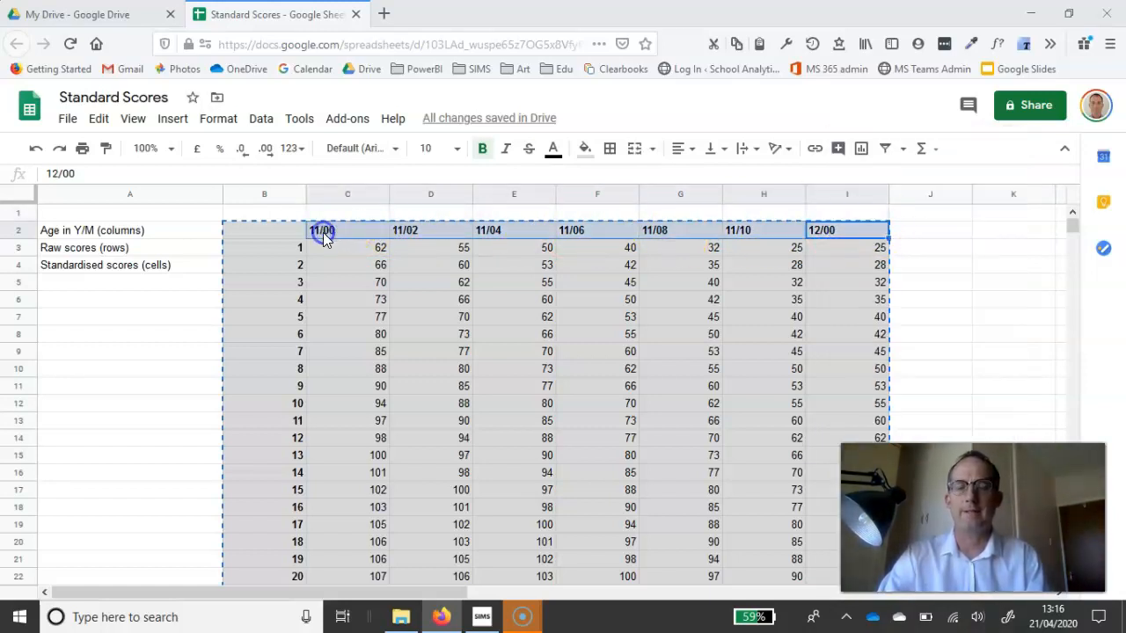
{"action": "right_click", "coordinate": [323, 240]}
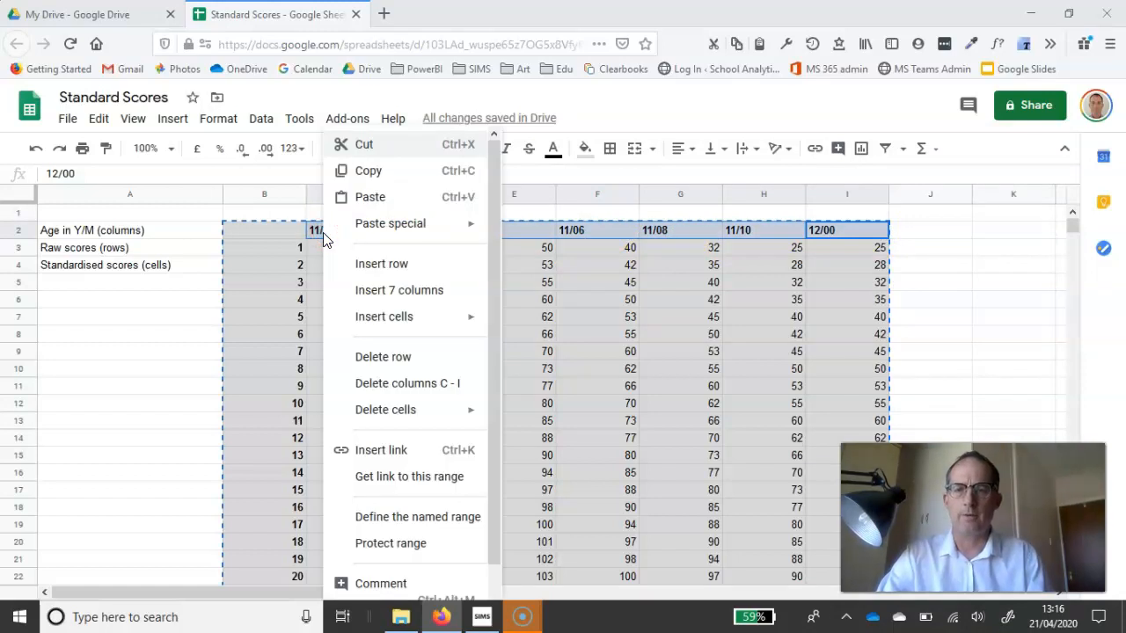
{"action": "scroll", "coordinate": [370, 268], "scroll_direction": "down", "scroll_amount": 1}
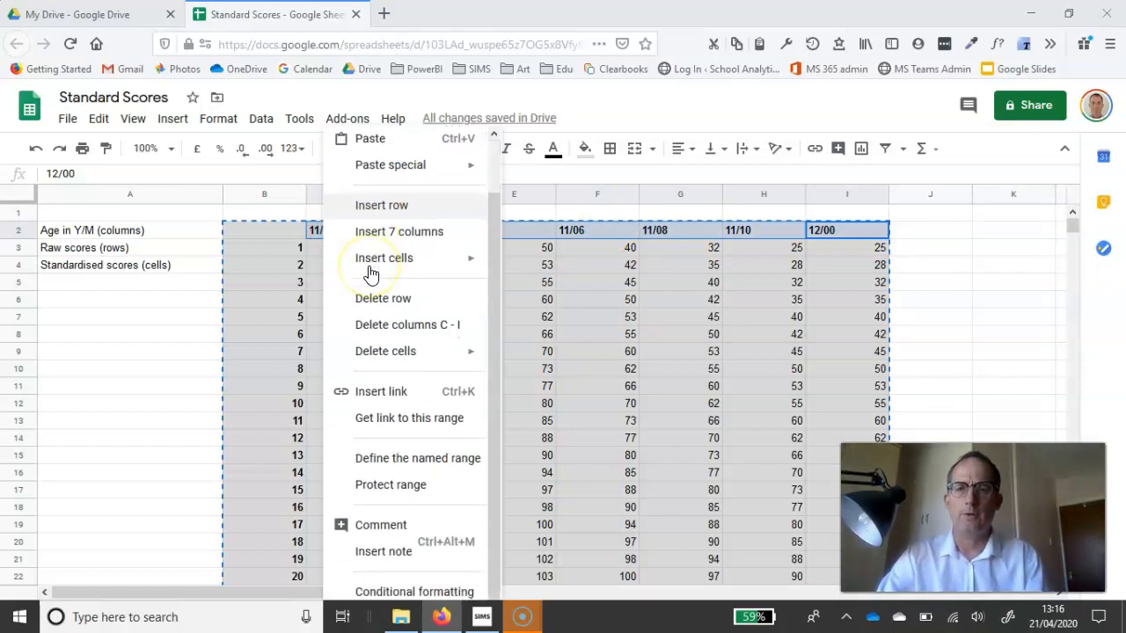
{"action": "mouse_move", "coordinate": [371, 275]}
{"action": "left_click", "coordinate": [161, 314]}
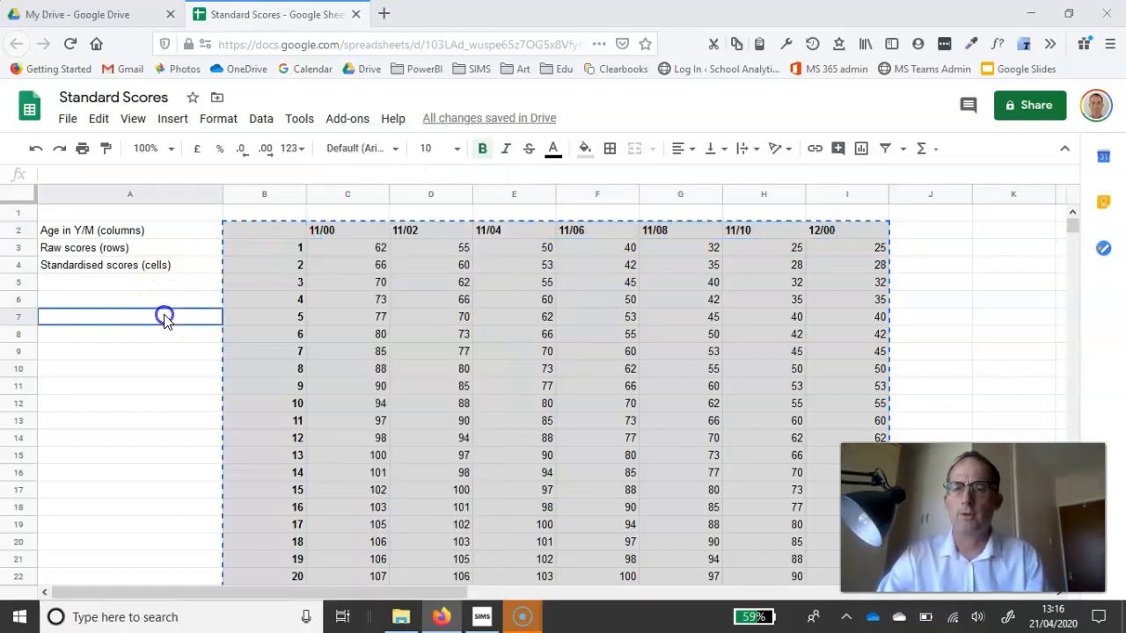
- Check which number format is applied to the age headings 11/00 to 12/00 in row 2
{"action": "left_click_drag", "start_coordinate": [317, 233], "coordinate": [839, 223]}
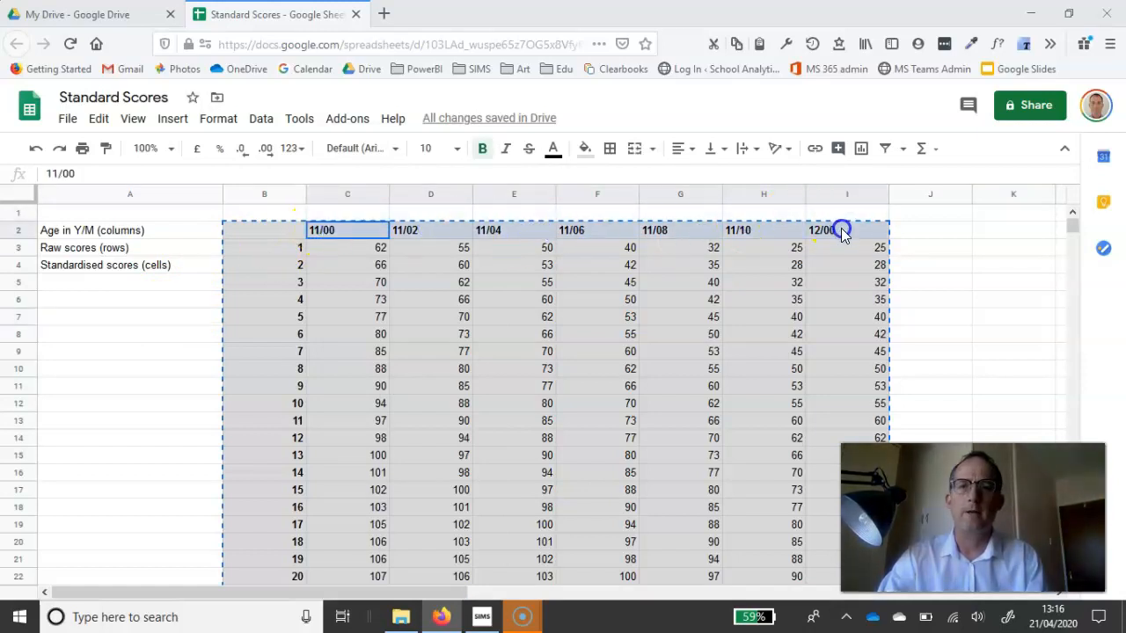
{"action": "left_click", "coordinate": [221, 125]}
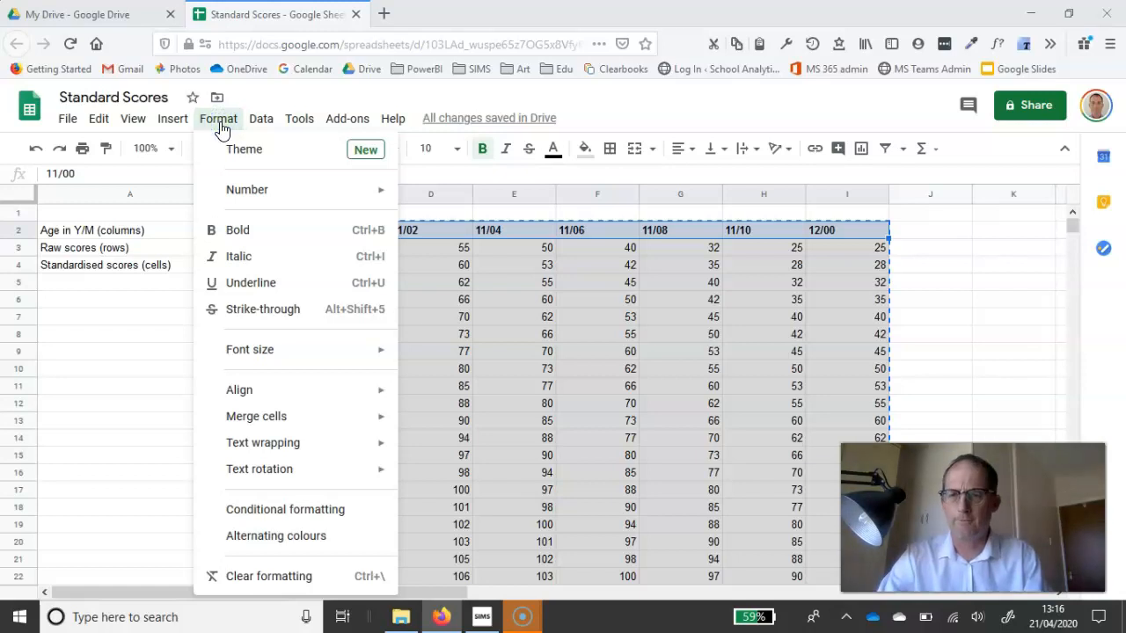
{"action": "mouse_move", "coordinate": [259, 202]}
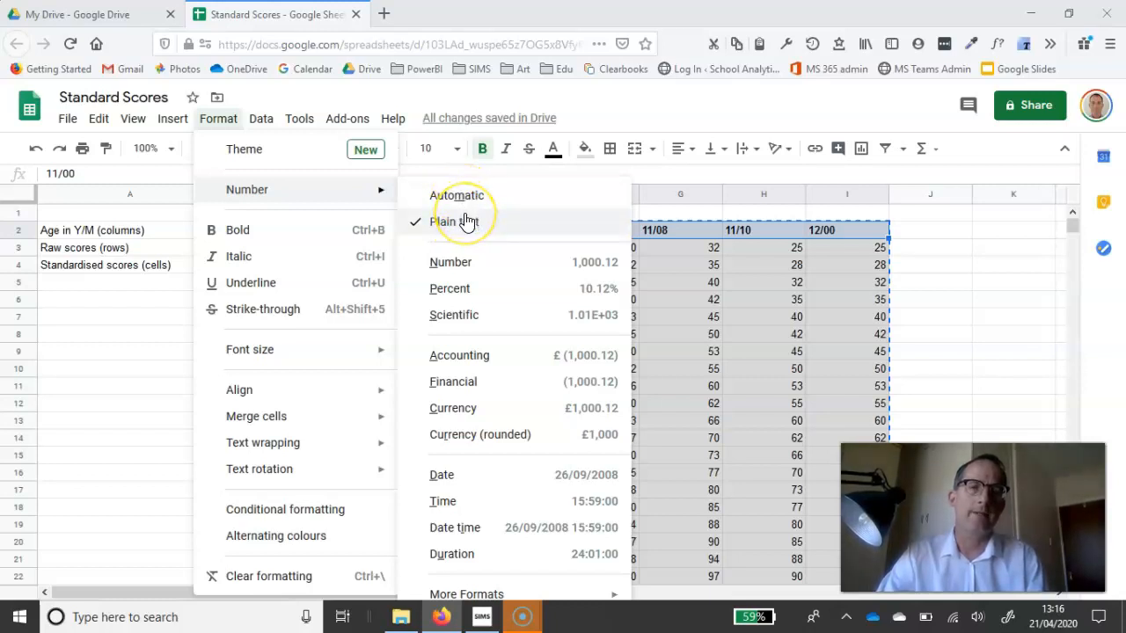
{"action": "left_click", "coordinate": [949, 264]}
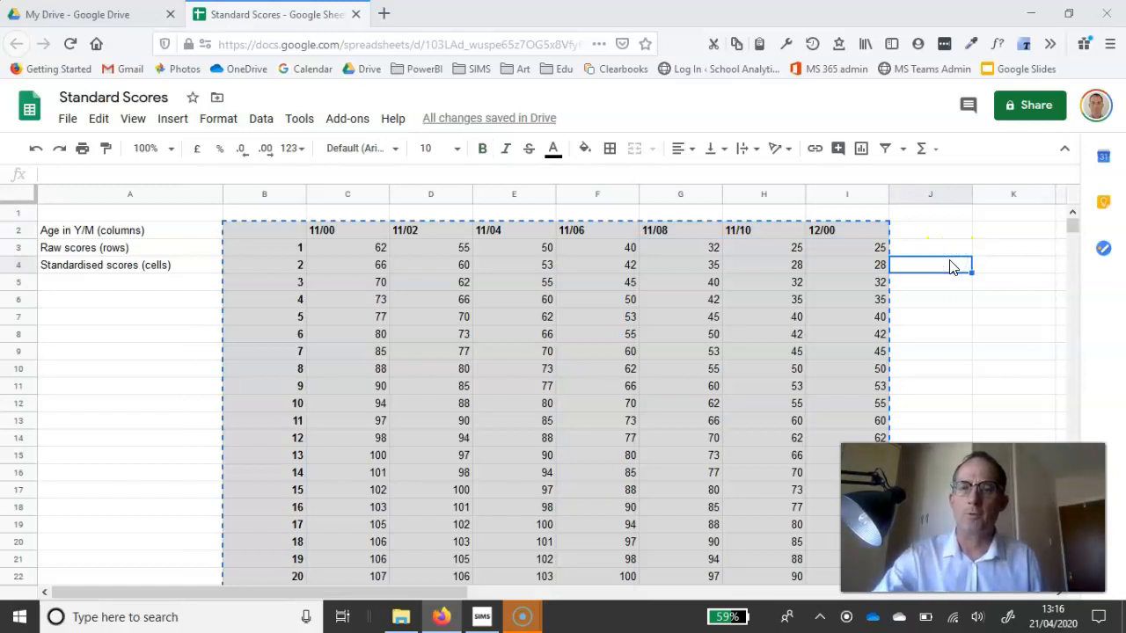
- Switch back to SIMS .net, review the lookup table's remaining sections and save the table
{"action": "key", "text": "alt+Tab"}
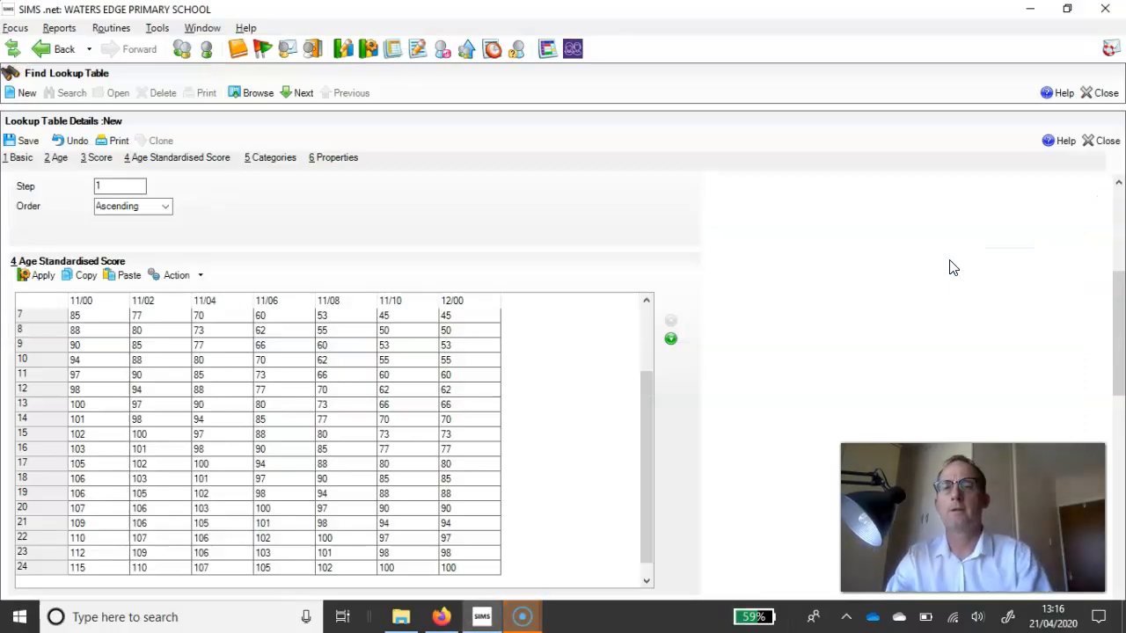
{"action": "scroll", "coordinate": [879, 286], "scroll_direction": "down", "scroll_amount": 3}
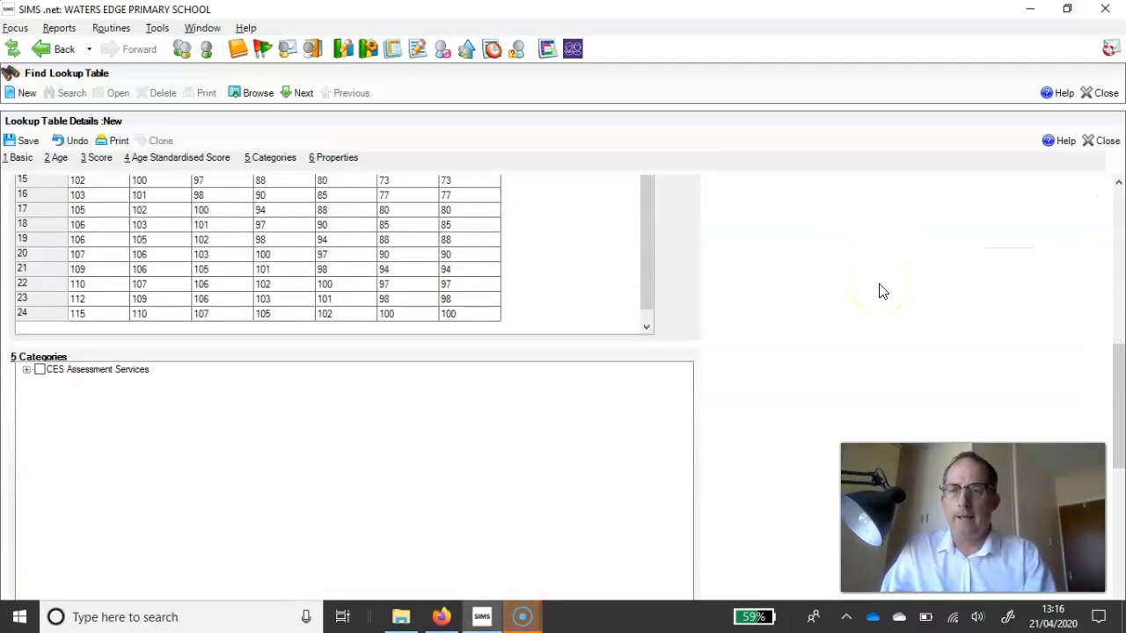
{"action": "scroll", "coordinate": [879, 286], "scroll_direction": "down", "scroll_amount": 3}
{"action": "scroll", "coordinate": [879, 287], "scroll_direction": "up", "scroll_amount": 5}
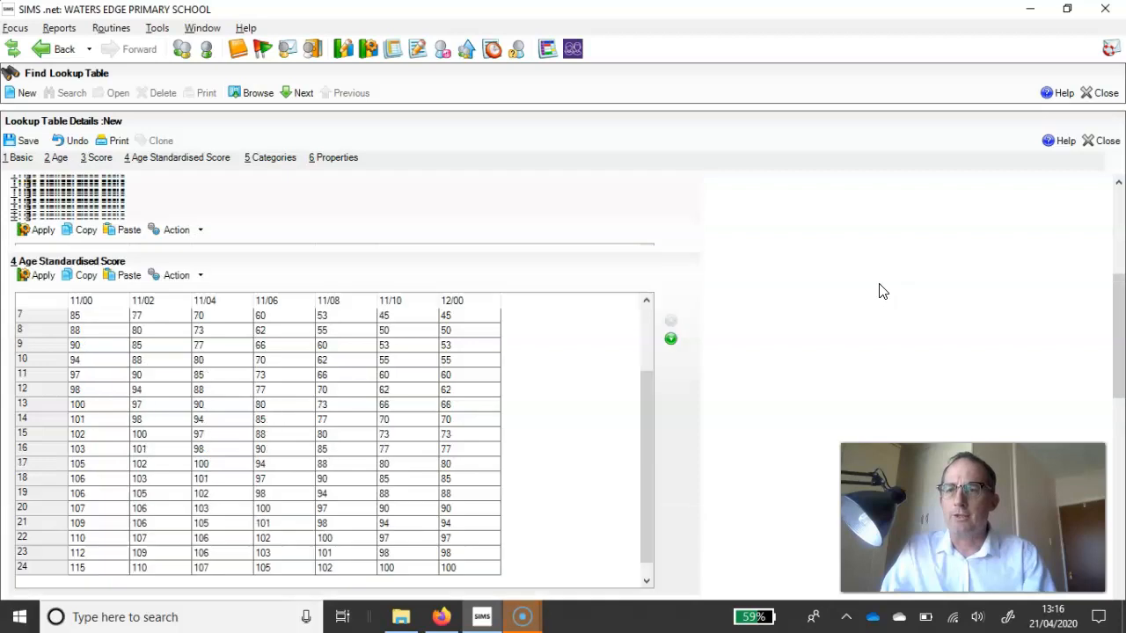
{"action": "scroll", "coordinate": [880, 290], "scroll_direction": "up", "scroll_amount": 1}
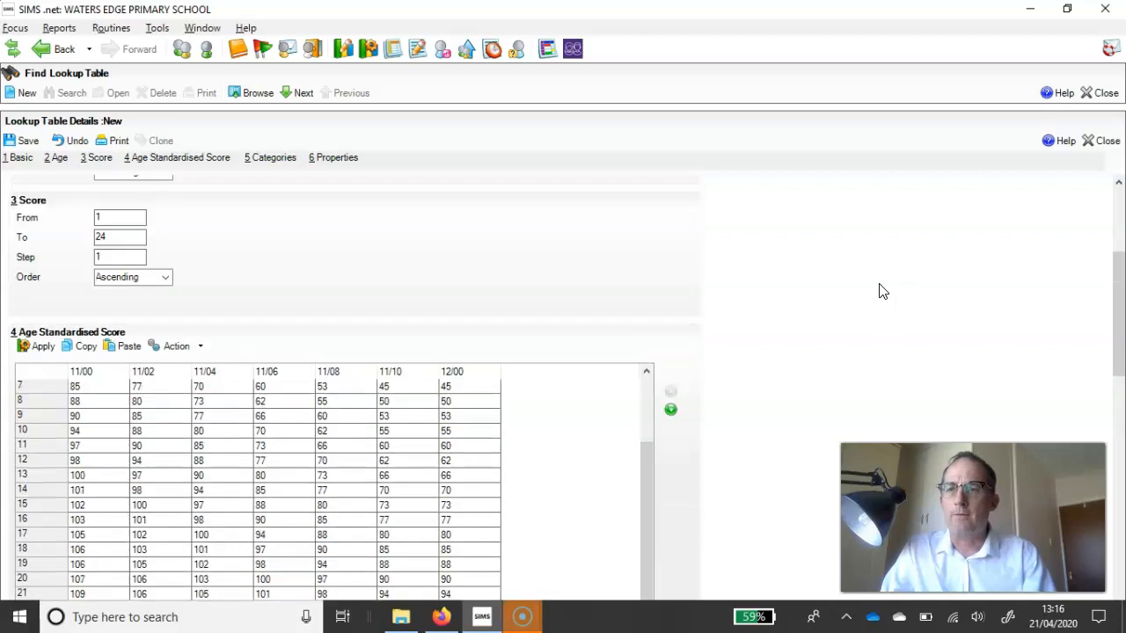
{"action": "left_click", "coordinate": [19, 140]}
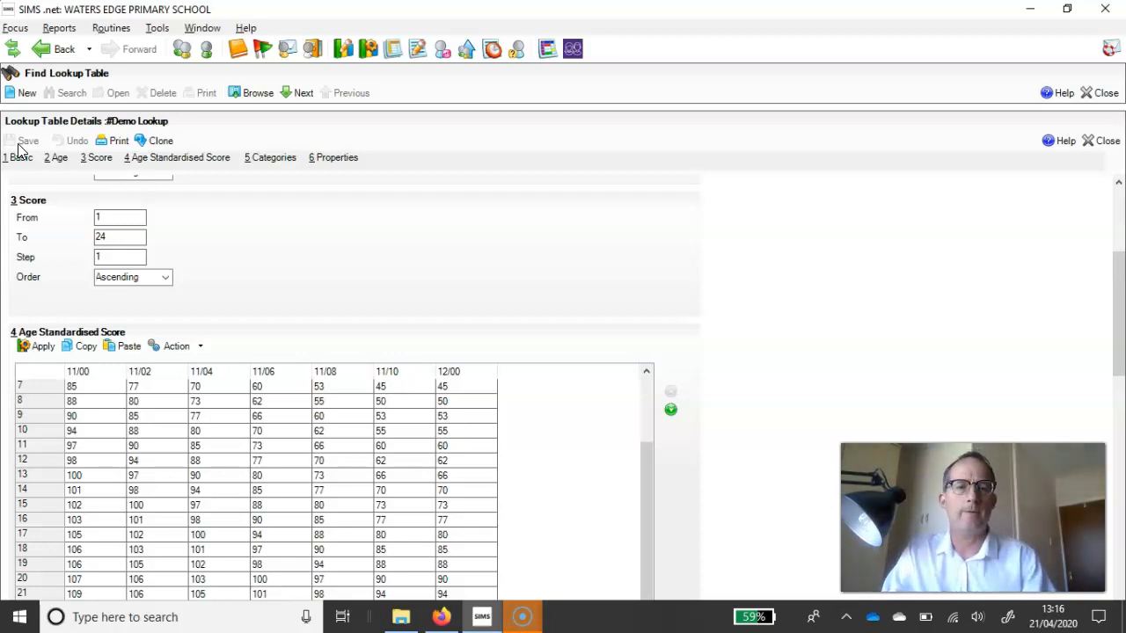
- Open the list of assessment aspects
{"action": "left_click", "coordinate": [14, 34]}
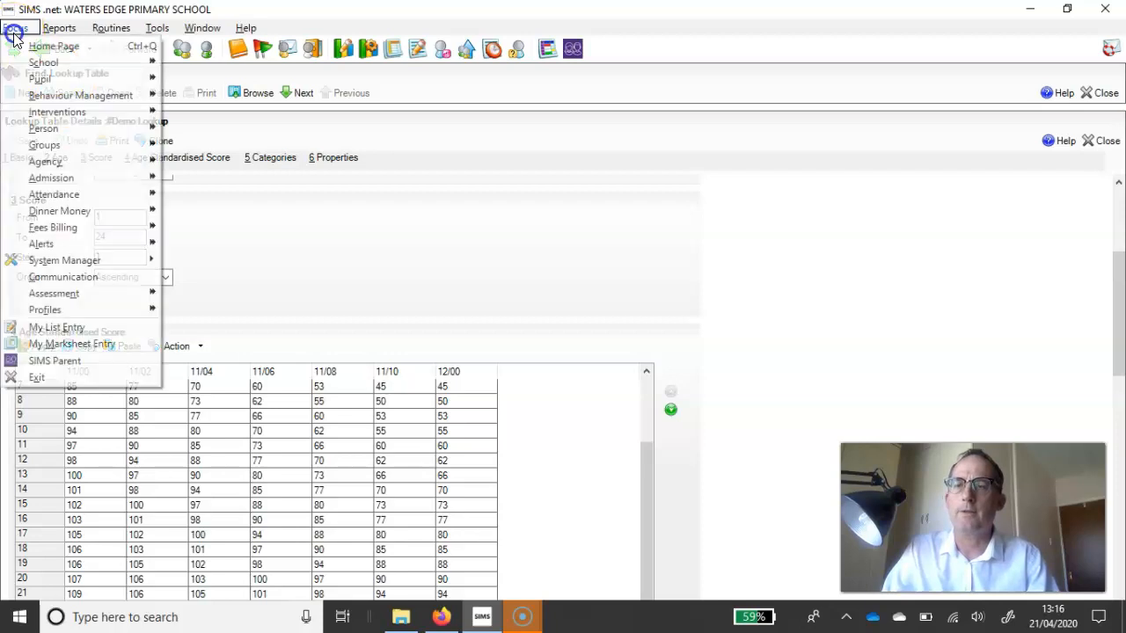
{"action": "mouse_move", "coordinate": [102, 292]}
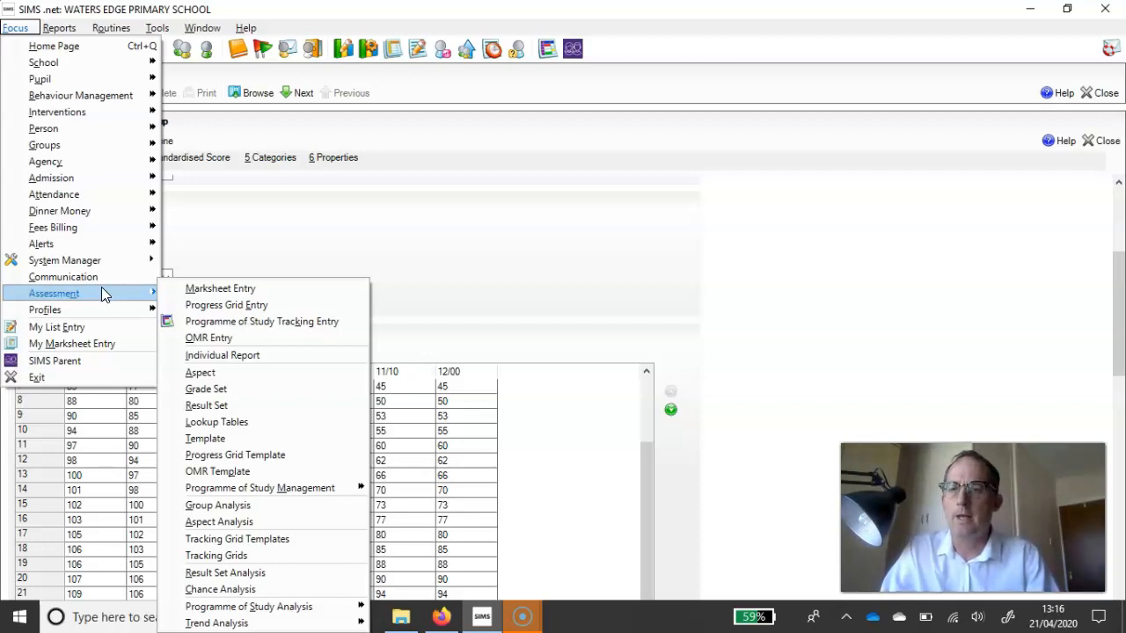
{"action": "left_click", "coordinate": [211, 374]}
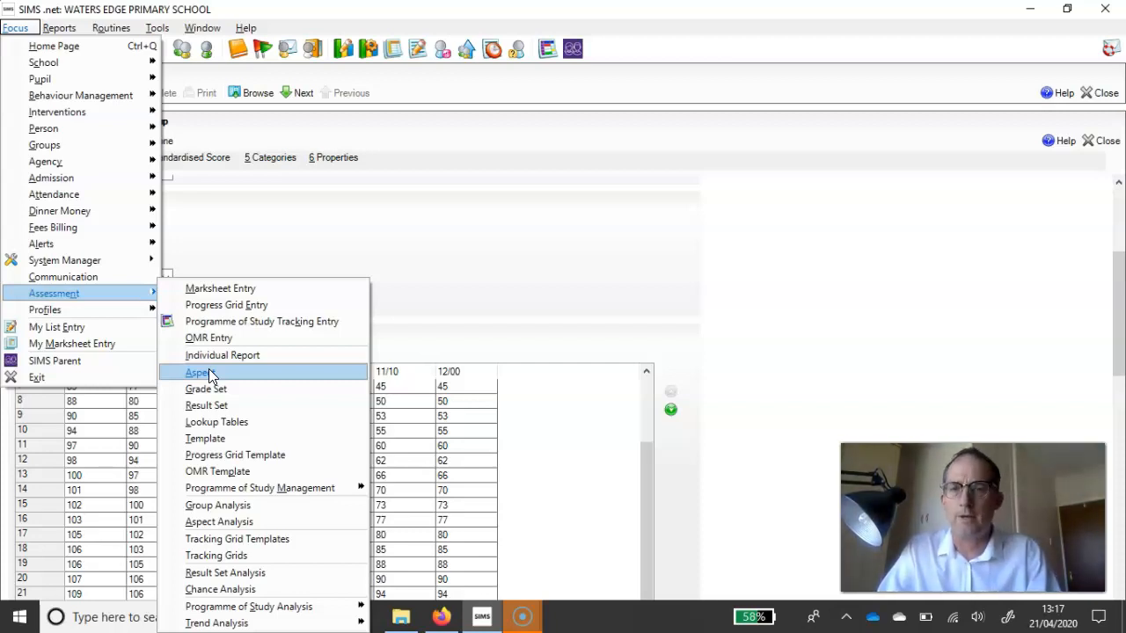
{"action": "left_click", "coordinate": [209, 375]}
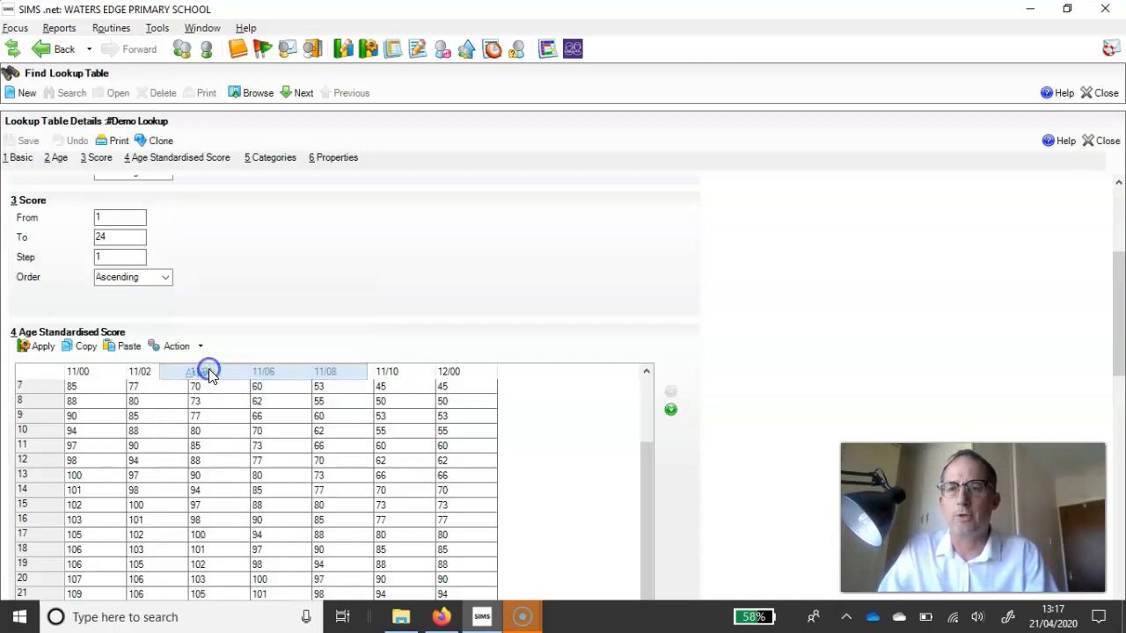
{"action": "left_click", "coordinate": [489, 287]}
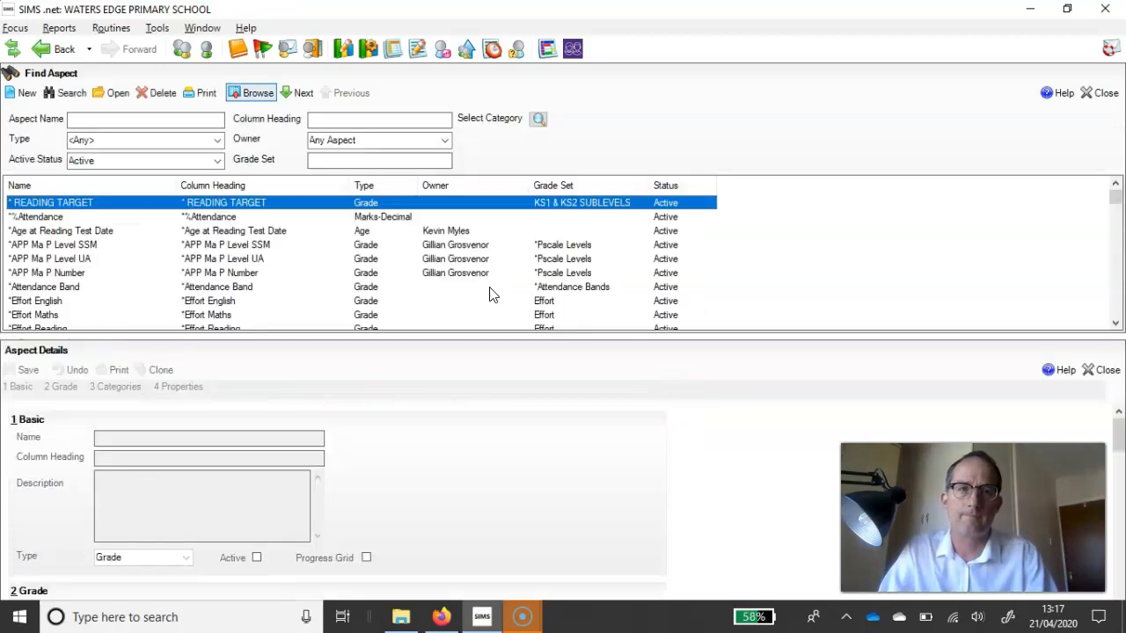
- Create a new aspect and name it #Raw Score Demo
{"action": "left_click", "coordinate": [26, 93]}
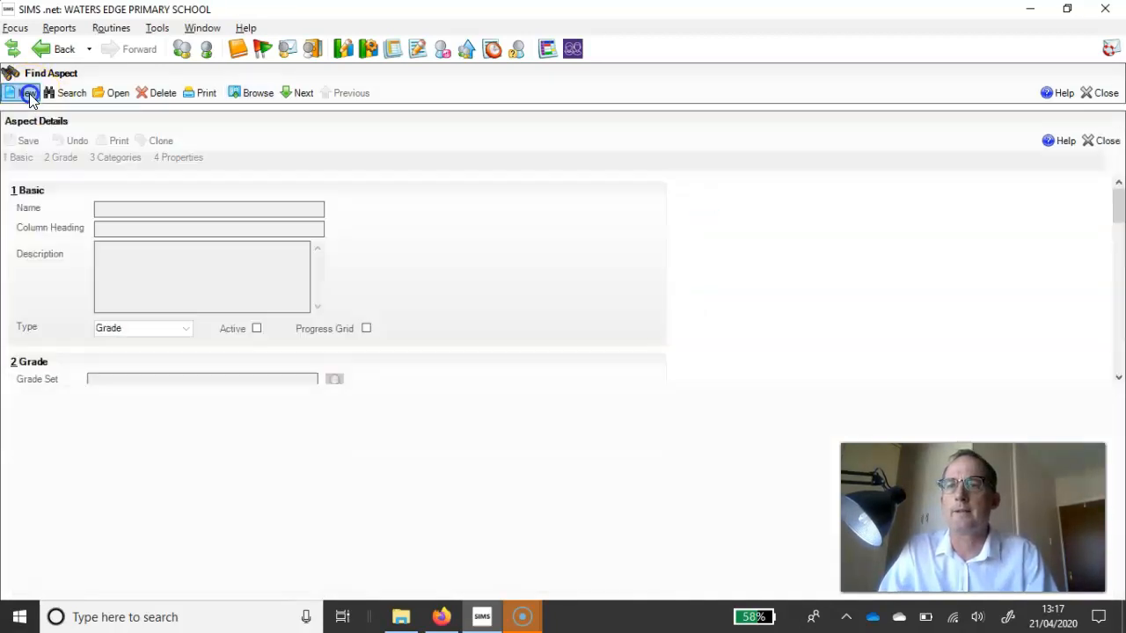
{"action": "type", "text": "#"}
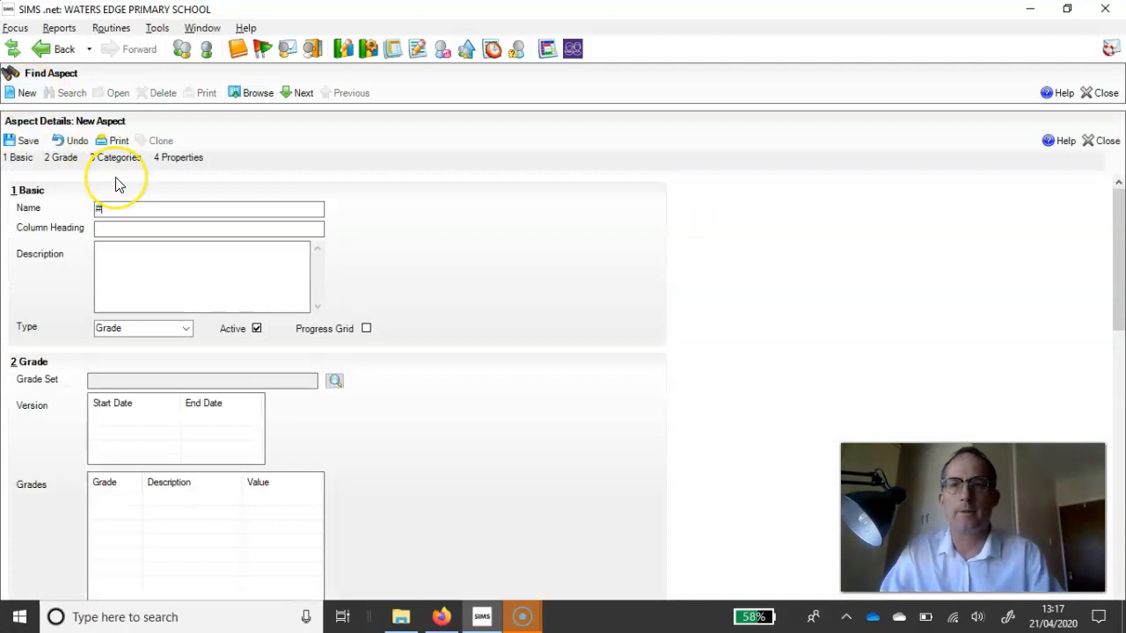
{"action": "type", "text": "Raw"}
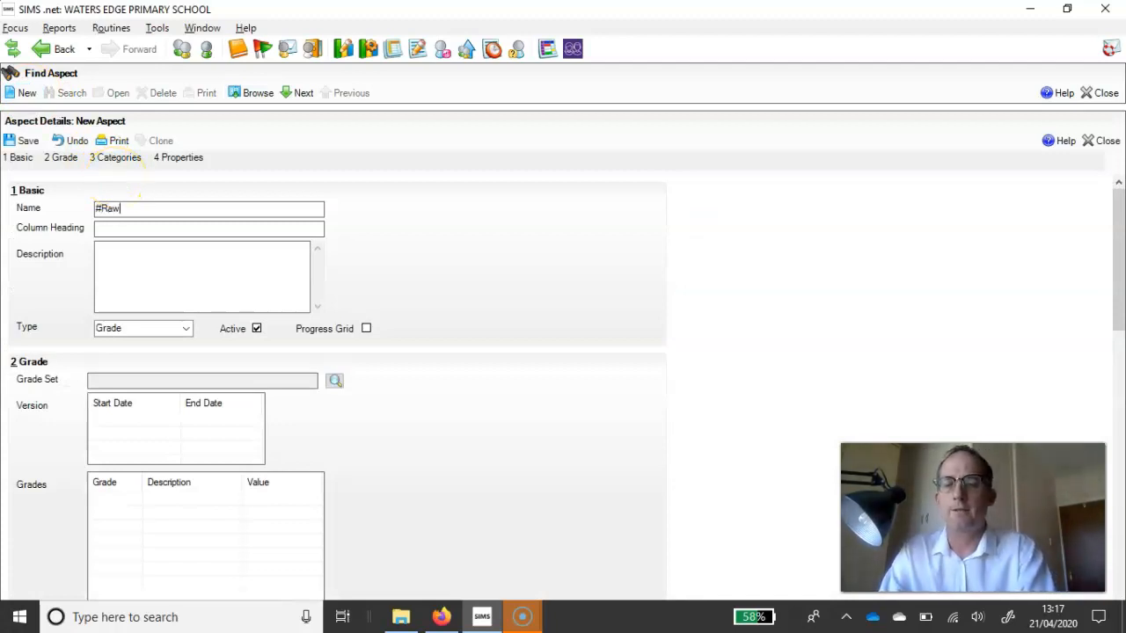
{"action": "type", "text": " Score"}
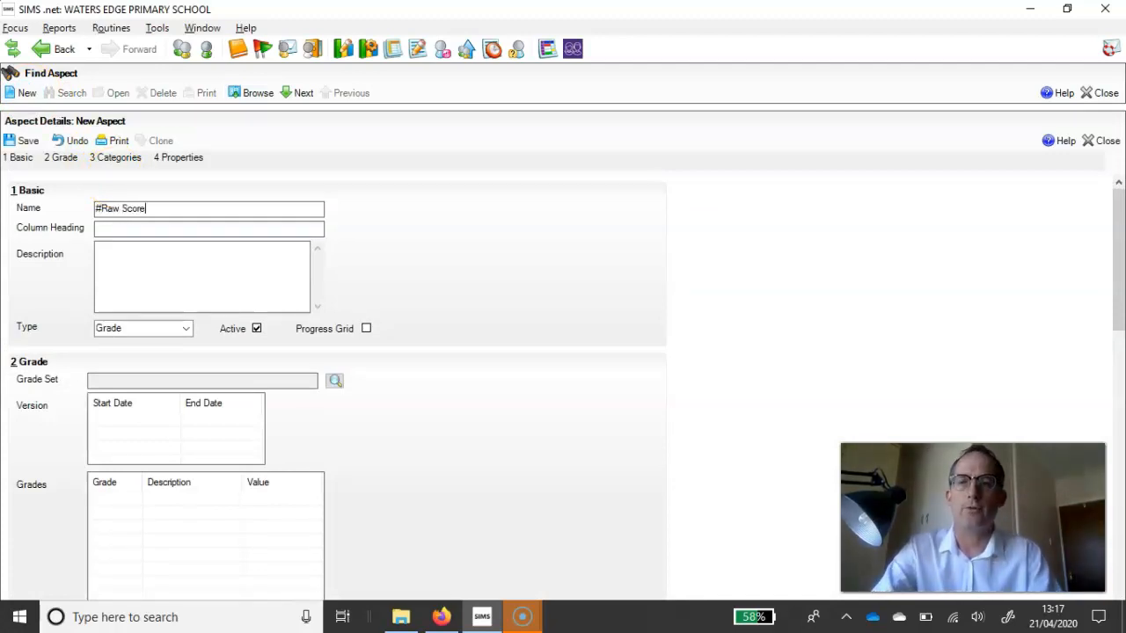
{"action": "type", "text": " Demo"}
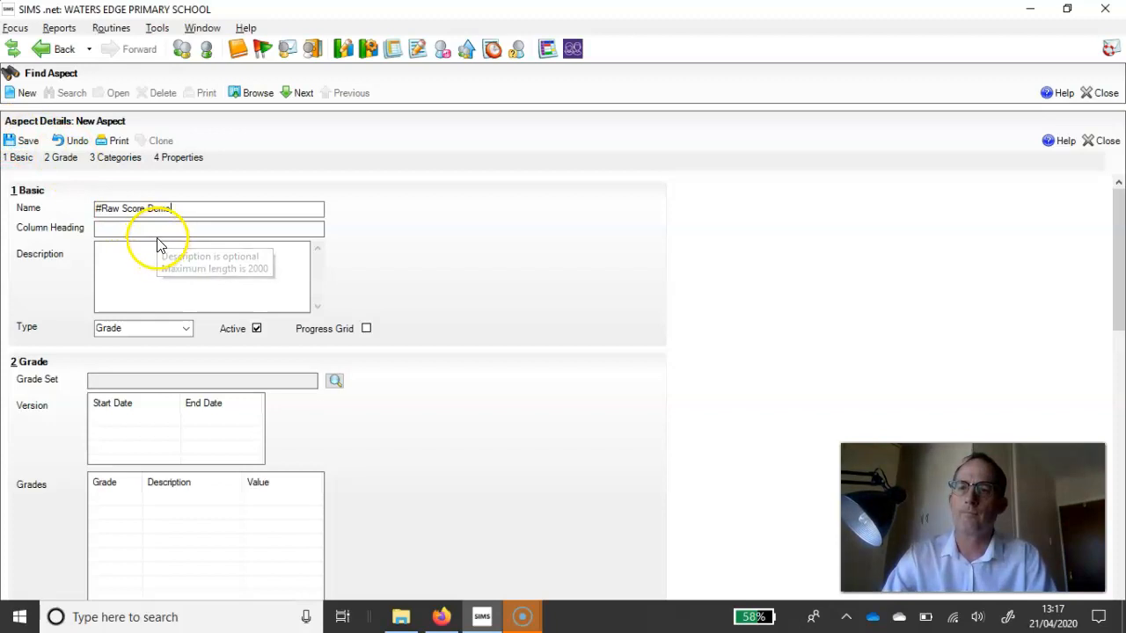
- Make the #Raw Score Demo aspect a Marks-Integer type with minimum value 1 and maximum value 24, and save it
{"action": "left_click", "coordinate": [187, 331]}
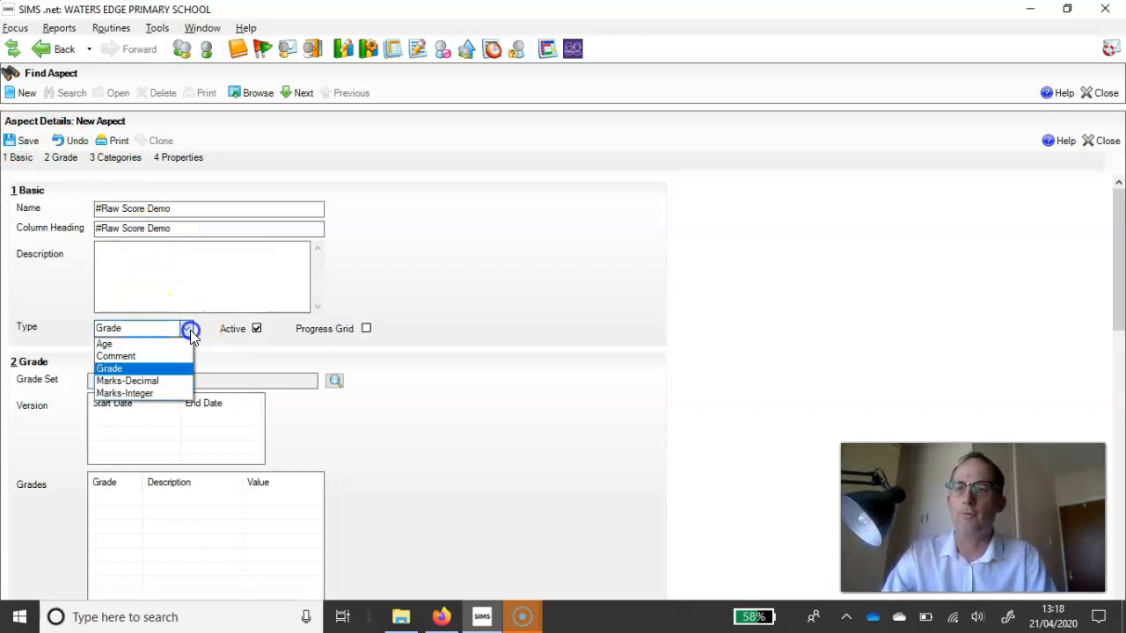
{"action": "left_click", "coordinate": [146, 396]}
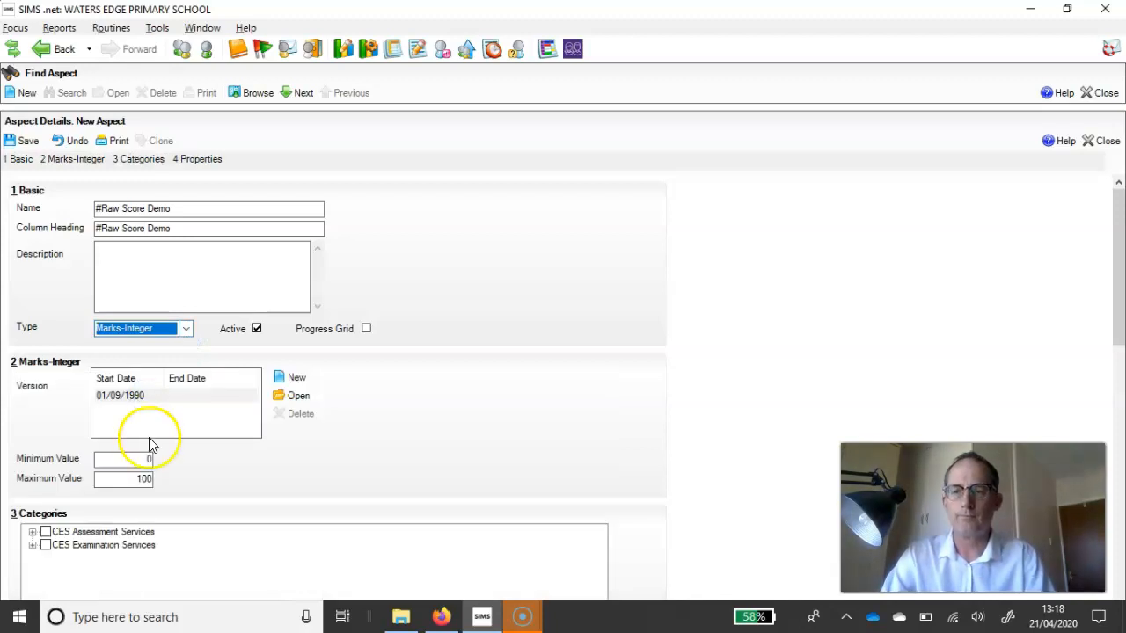
{"action": "left_click", "coordinate": [151, 459]}
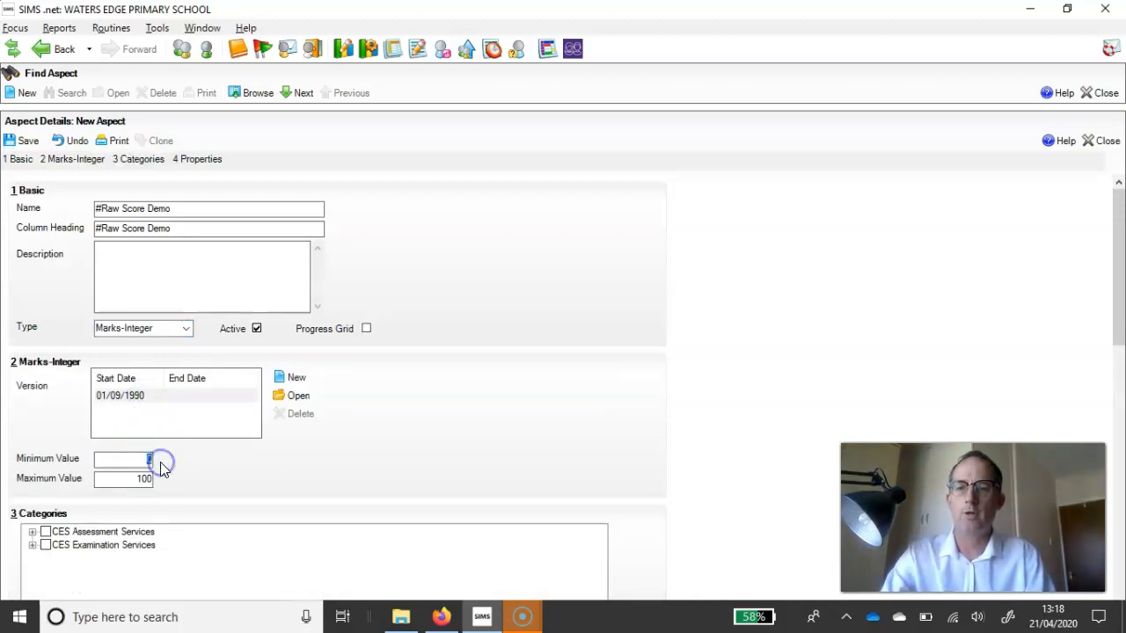
{"action": "type", "text": "1"}
{"action": "left_click", "coordinate": [143, 478]}
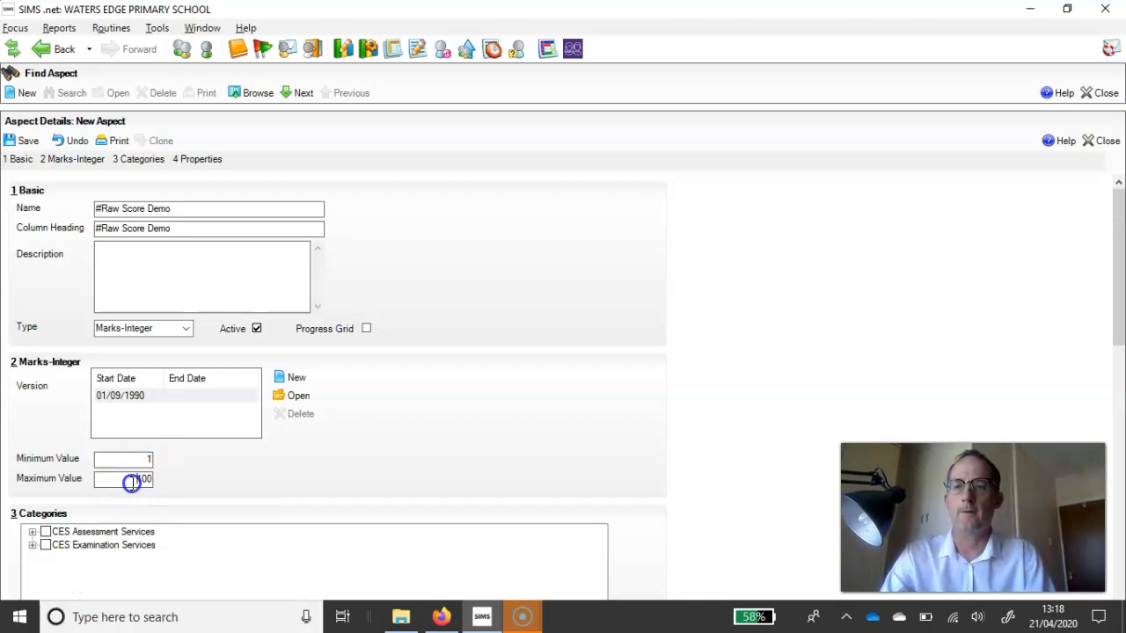
{"action": "type", "text": "24"}
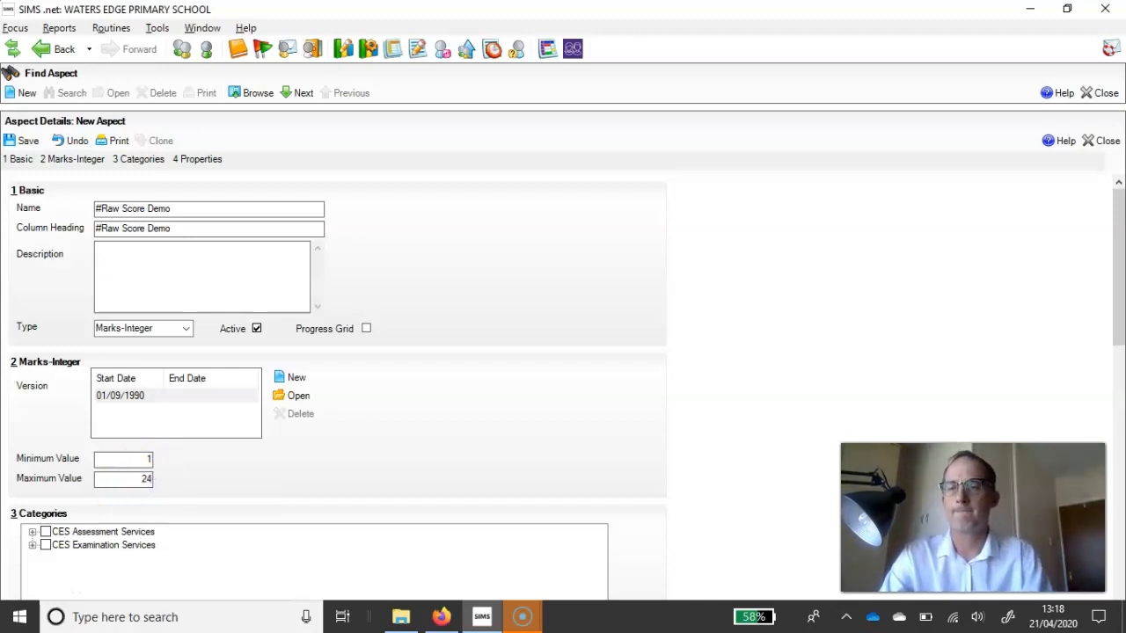
{"action": "left_click", "coordinate": [22, 141]}
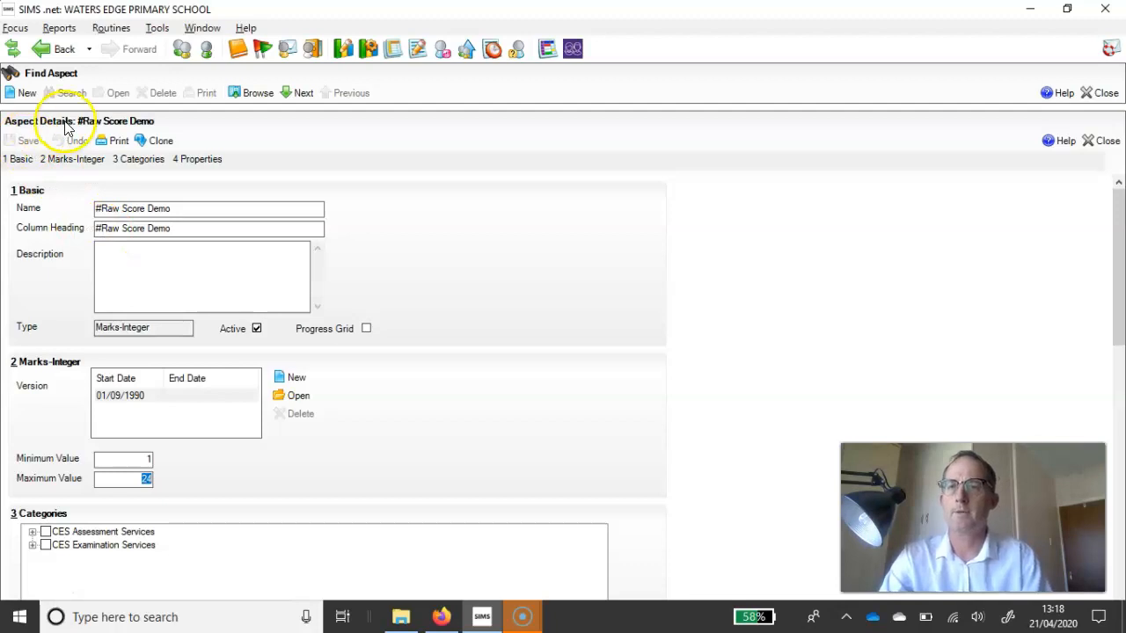
- Create a second new aspect and name it #Scaled Score Age
{"action": "left_click", "coordinate": [27, 93]}
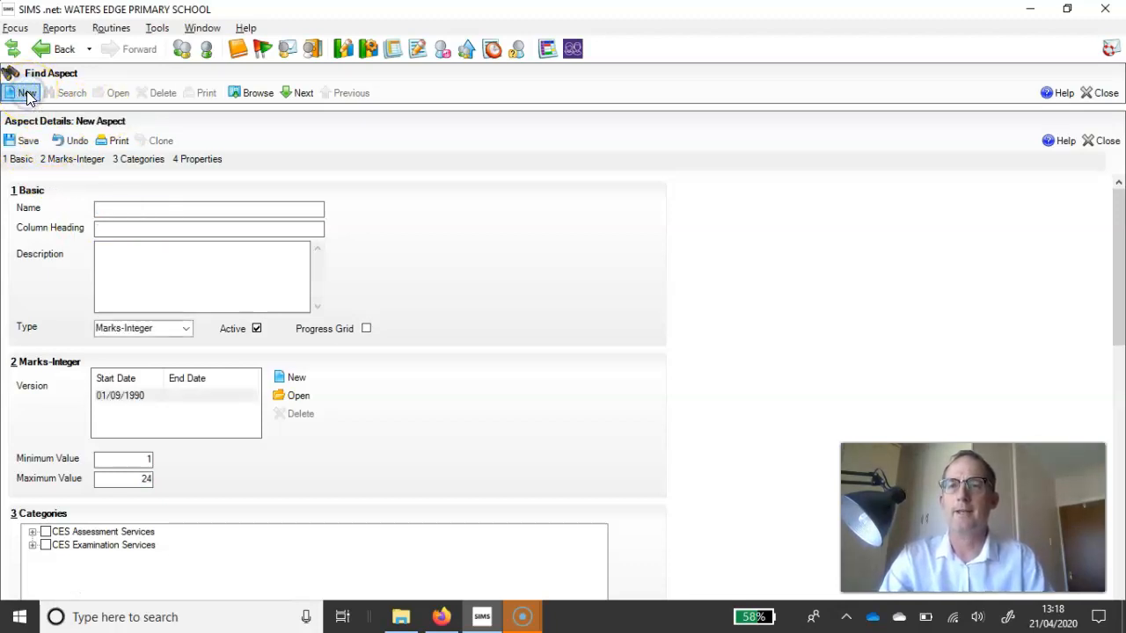
{"action": "type", "text": "#"}
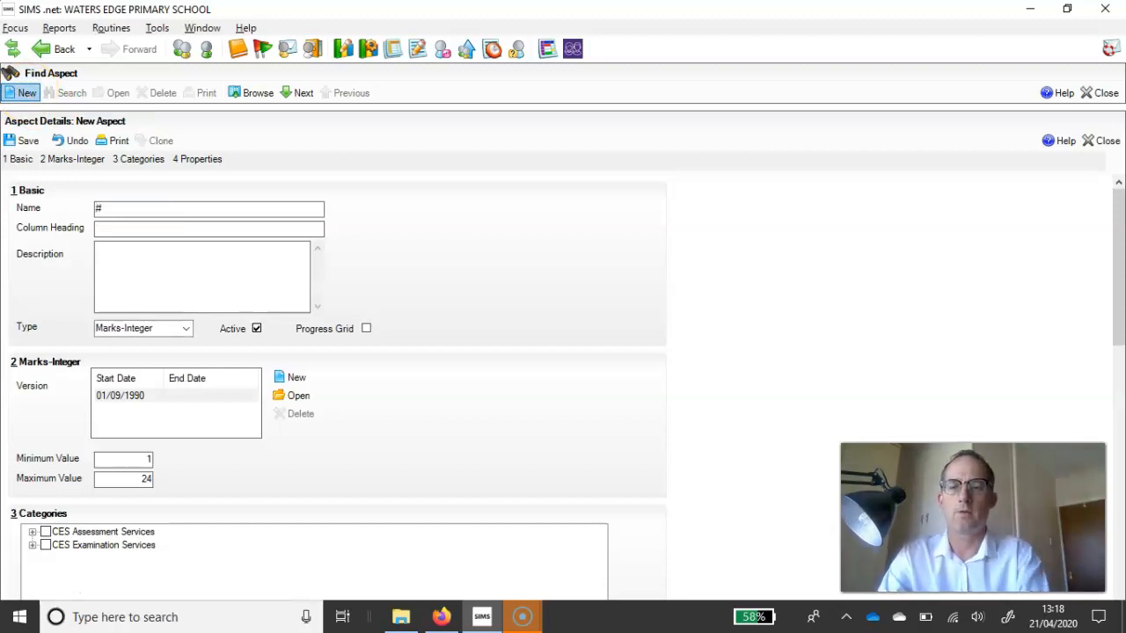
{"action": "type", "text": "Sca"}
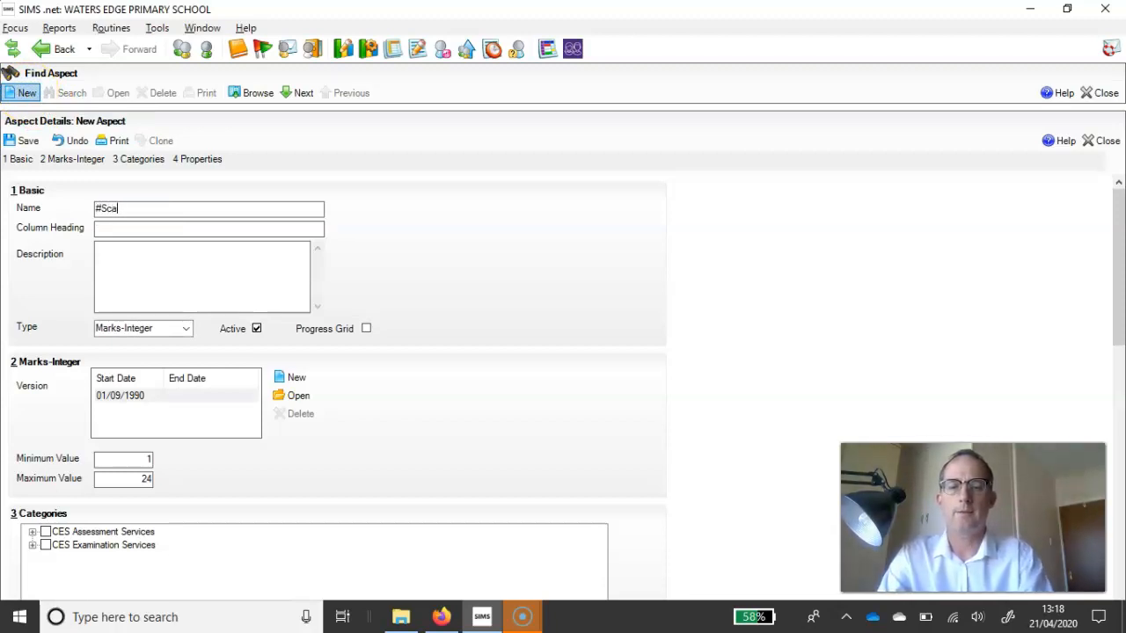
{"action": "type", "text": "led Sc"}
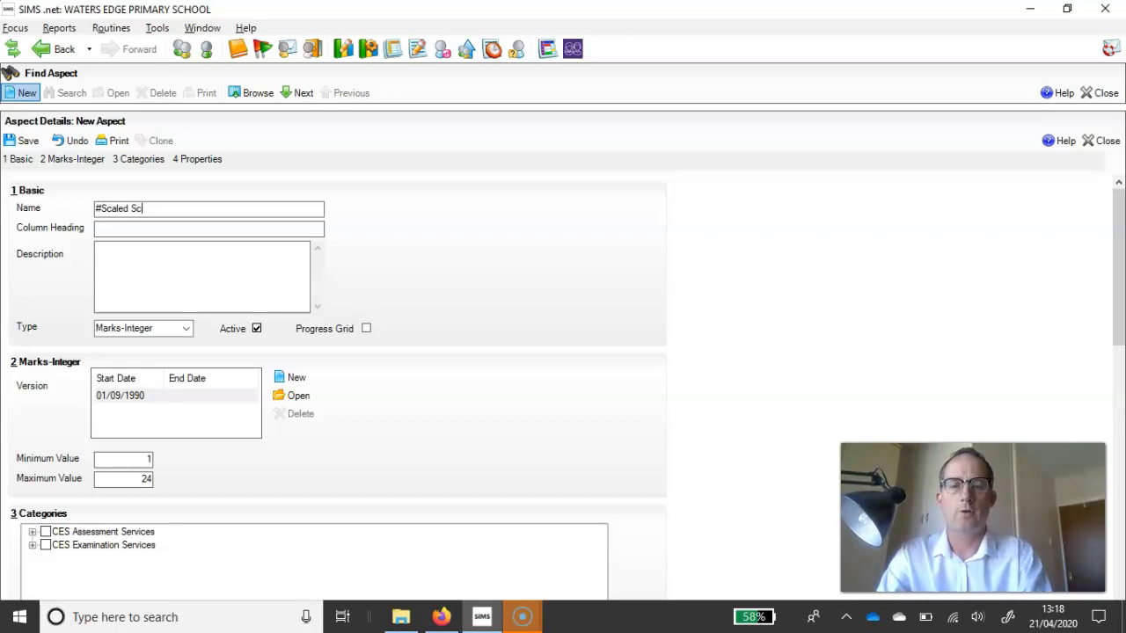
{"action": "type", "text": "ore A"}
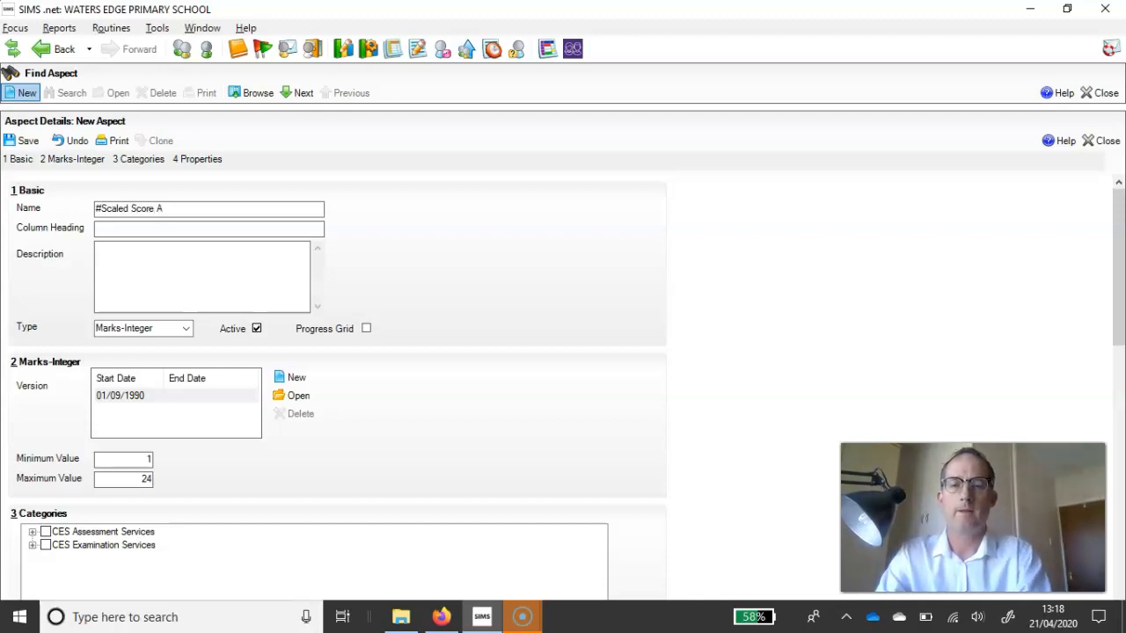
{"action": "type", "text": "ge"}
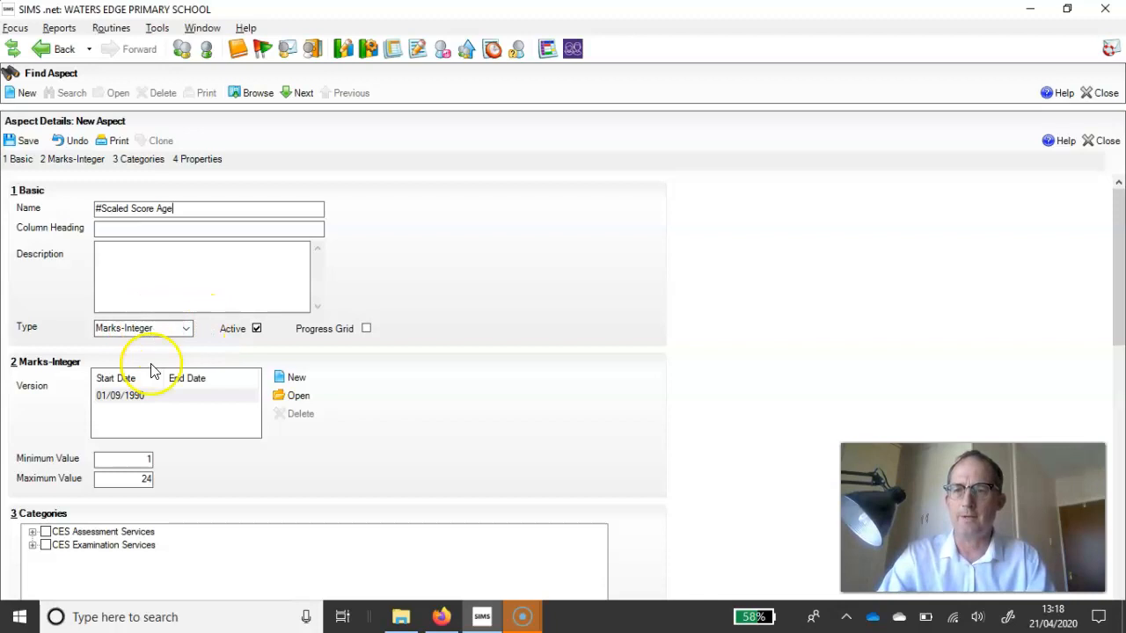
- Set the maximum value of the #Scaled Score Age aspect to 150 and save the aspect
{"action": "left_click", "coordinate": [140, 458]}
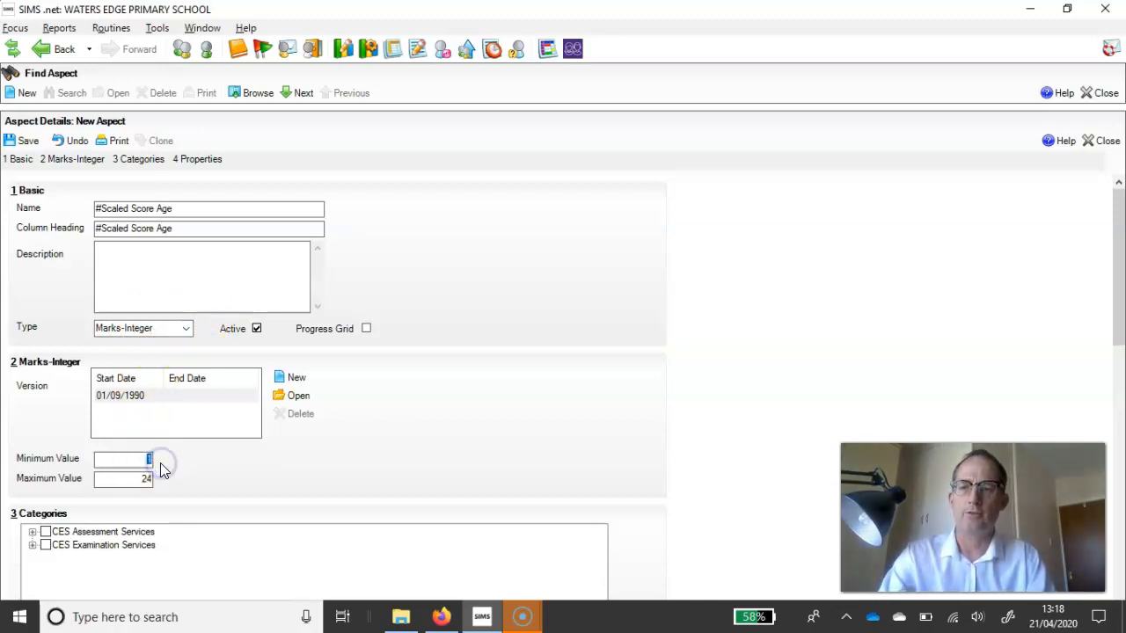
{"action": "left_click_drag", "start_coordinate": [140, 478], "coordinate": [158, 484]}
{"action": "type", "text": "150"}
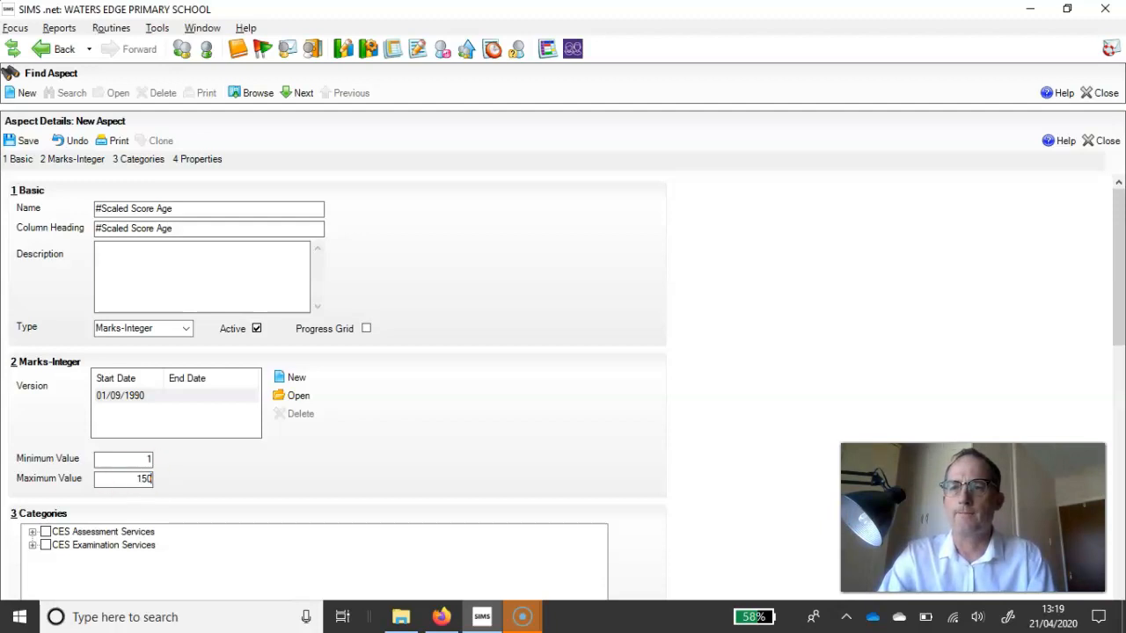
{"action": "left_click", "coordinate": [24, 141]}
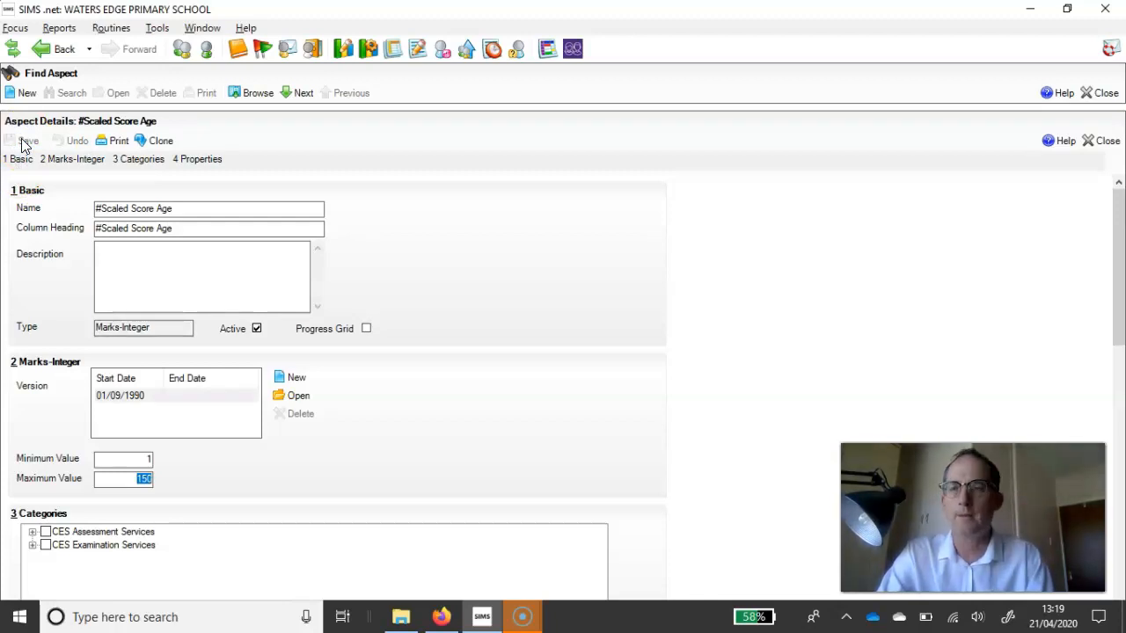
- Open the list of assessment templates and delete the existing #Scaled Score Test template
{"action": "left_click", "coordinate": [18, 28]}
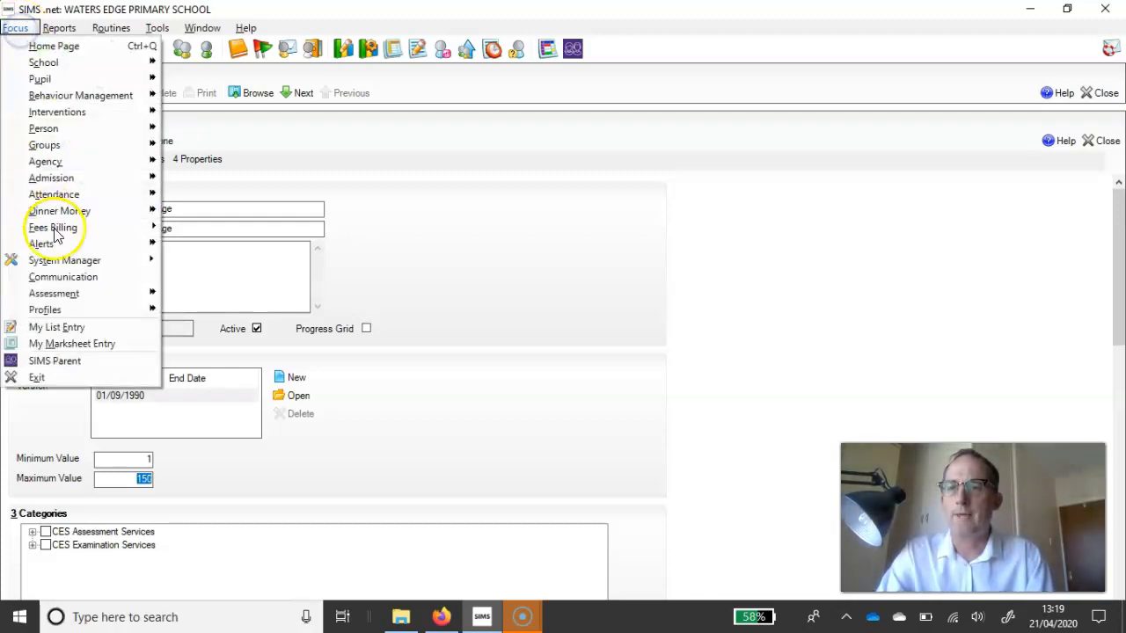
{"action": "mouse_move", "coordinate": [68, 301]}
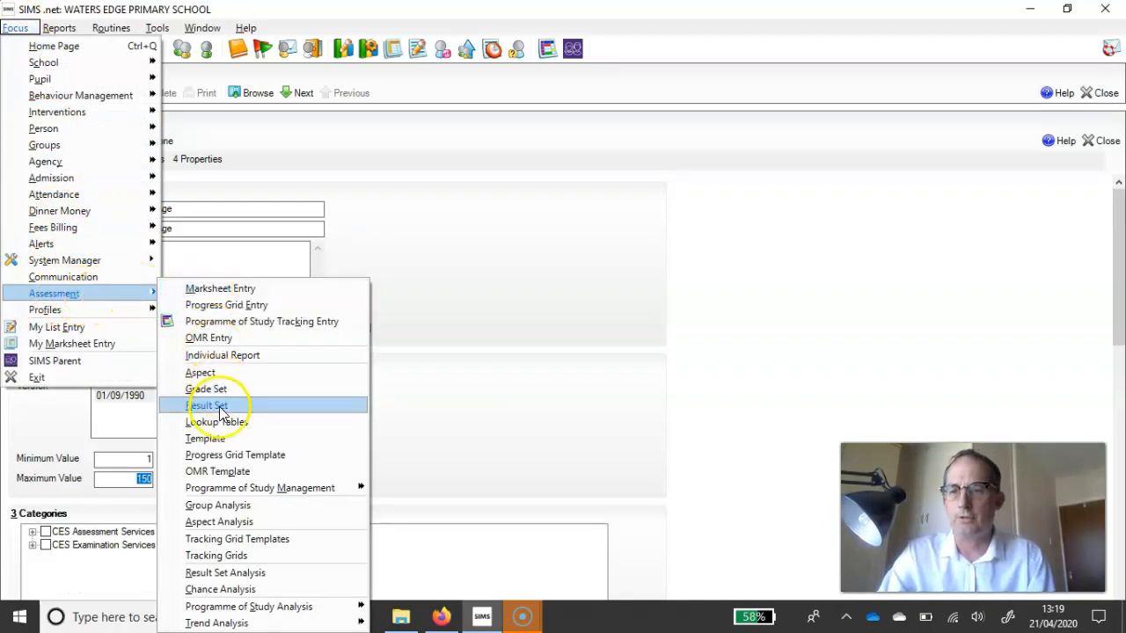
{"action": "left_click", "coordinate": [218, 437]}
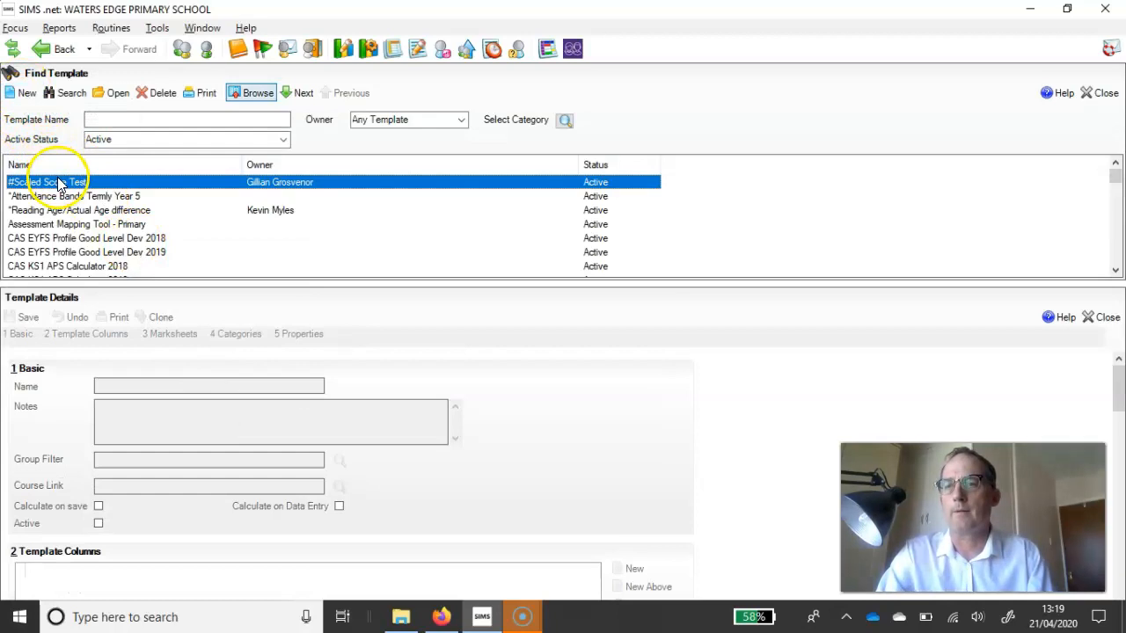
{"action": "left_click", "coordinate": [150, 94]}
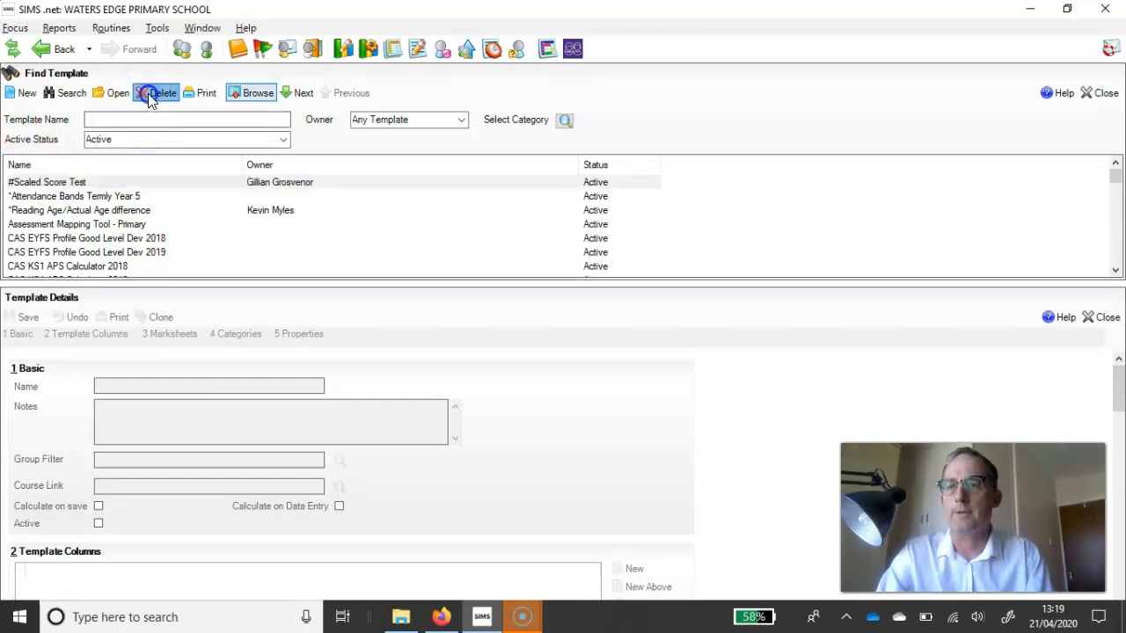
{"action": "left_click", "coordinate": [581, 380]}
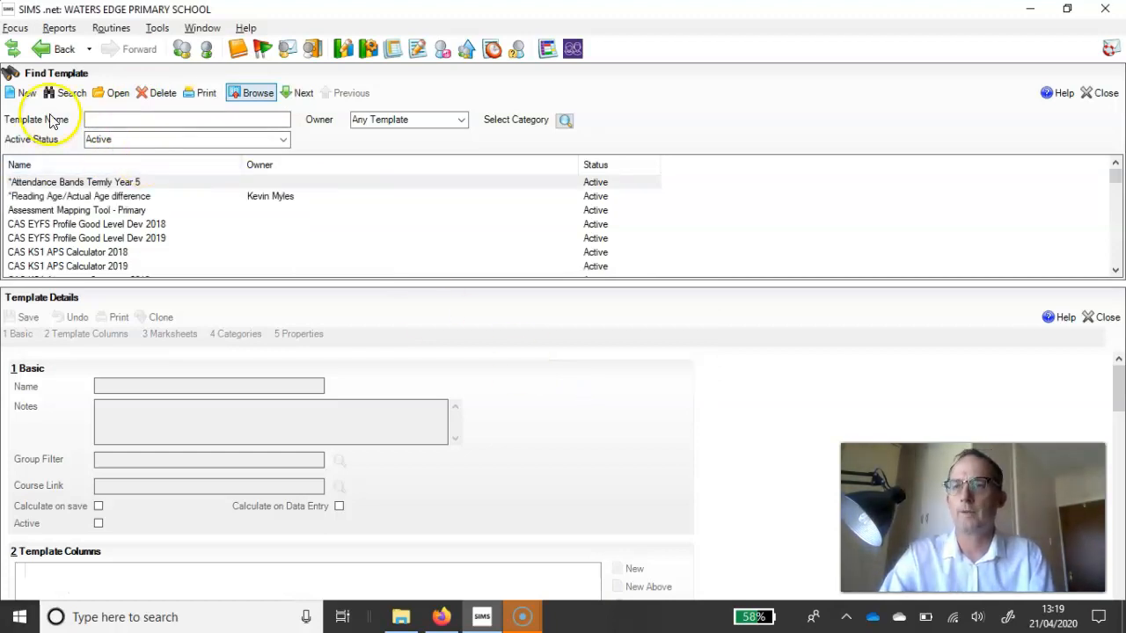
- Create a new assessment template and name it #Scaled Score Demo
{"action": "left_click", "coordinate": [23, 93]}
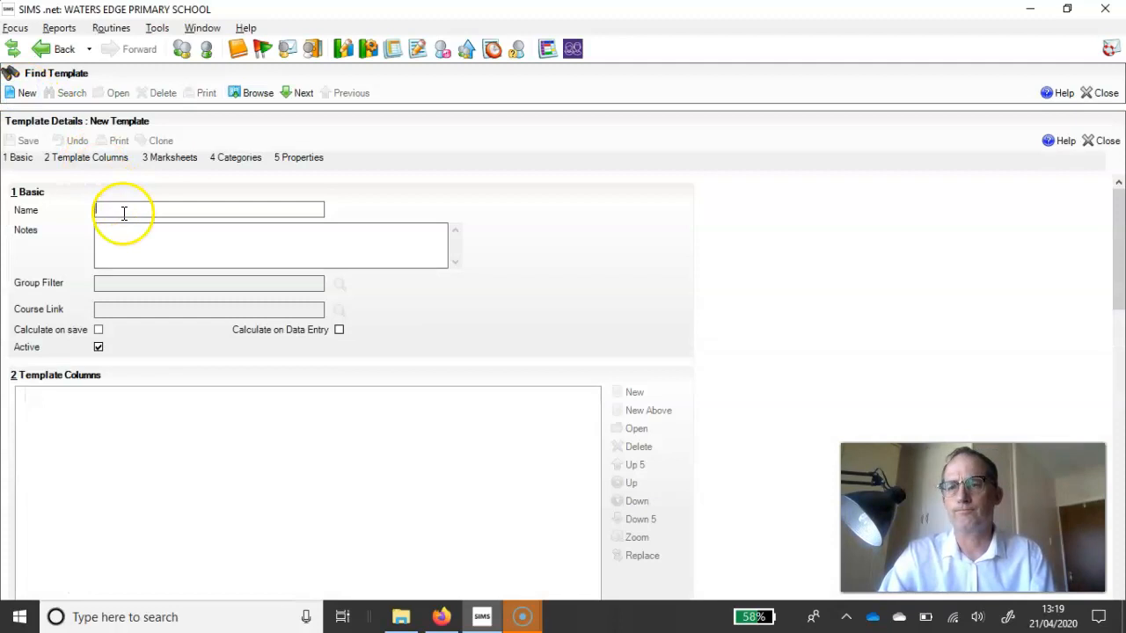
{"action": "left_click", "coordinate": [123, 211]}
{"action": "type", "text": "#Scal"}
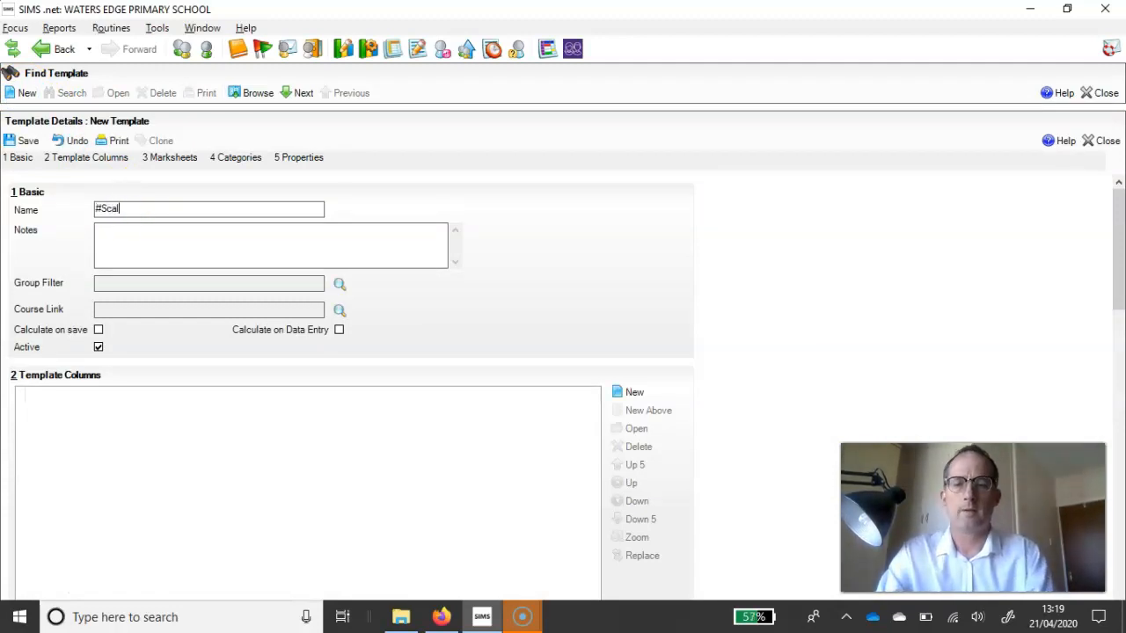
{"action": "type", "text": "ed Score "}
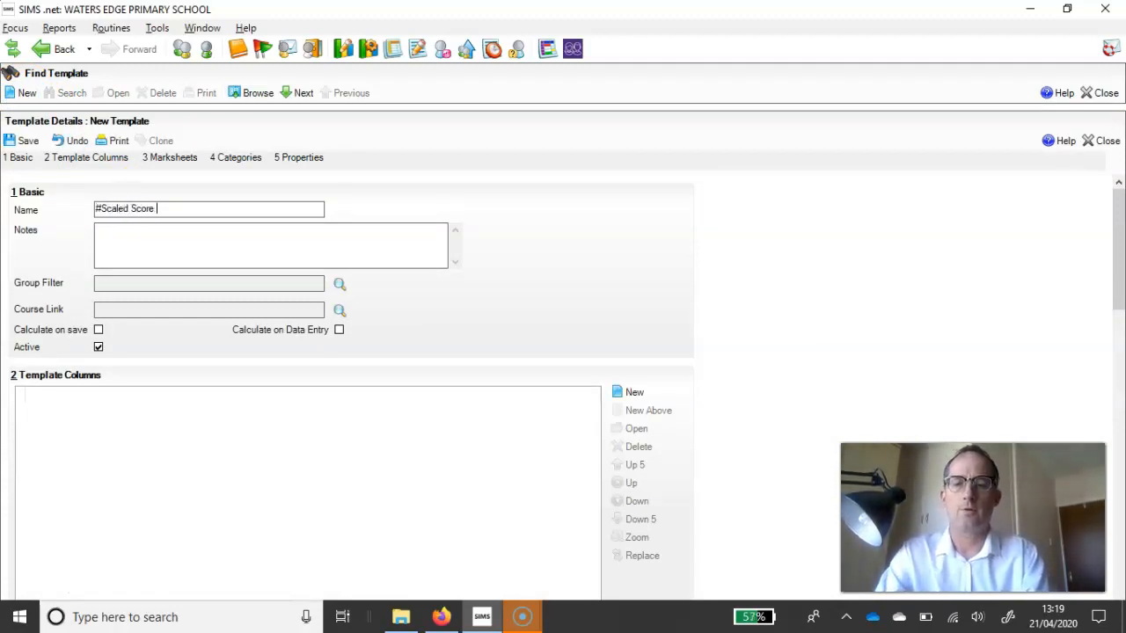
{"action": "type", "text": "Demo"}
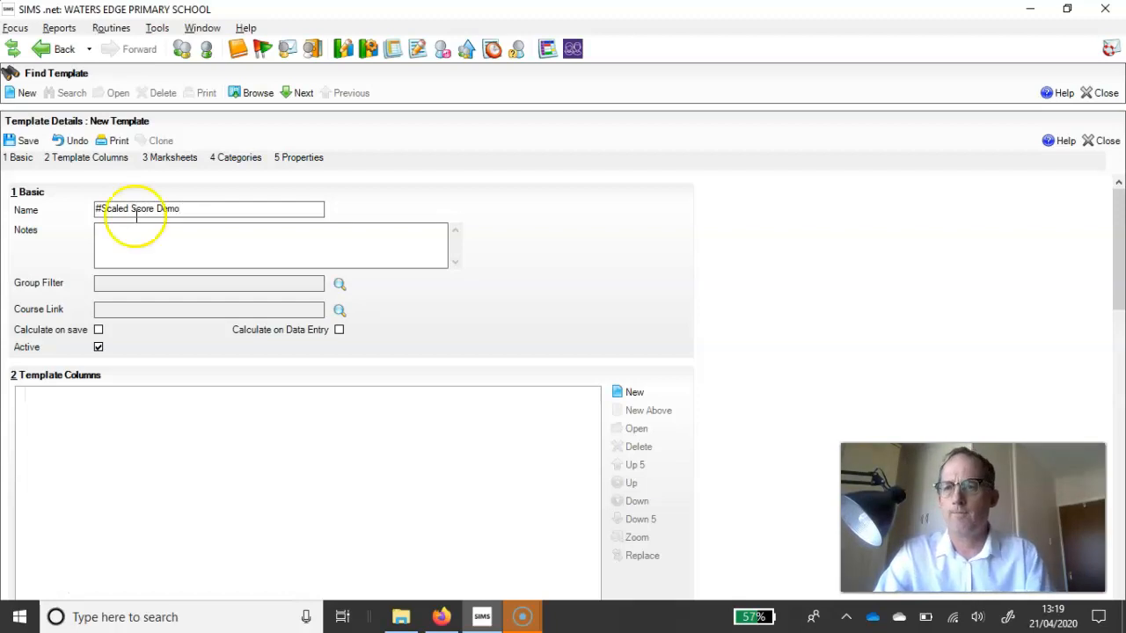
- Add a data entry column for the #Raw Score Demo aspect to the template, without a result set
{"action": "left_click", "coordinate": [630, 391]}
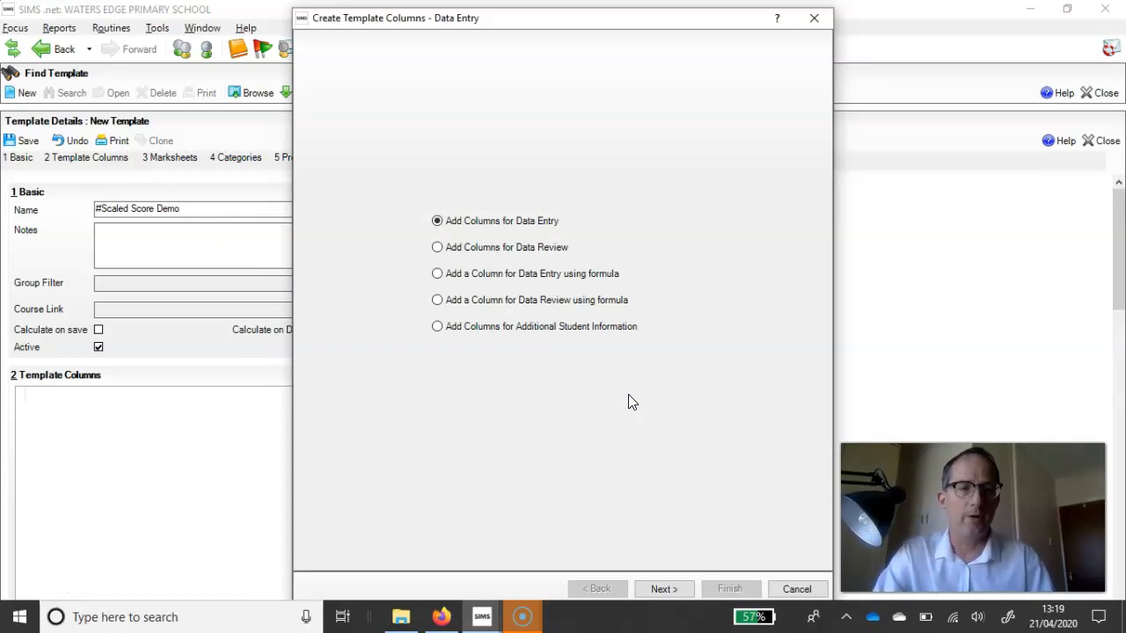
{"action": "left_click", "coordinate": [521, 222]}
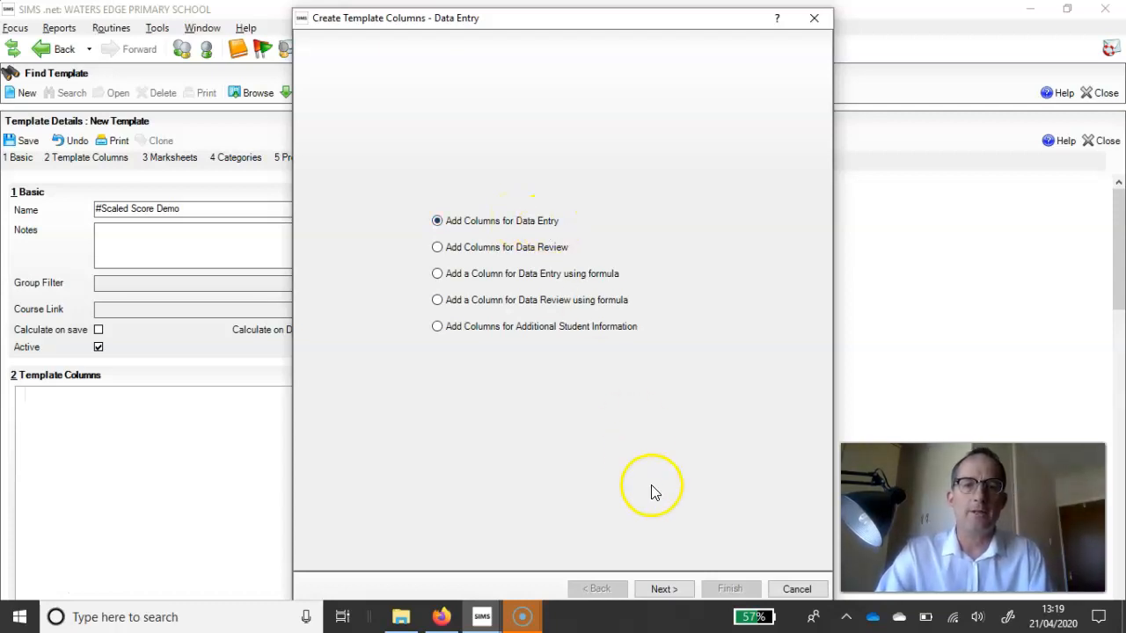
{"action": "left_click", "coordinate": [663, 587]}
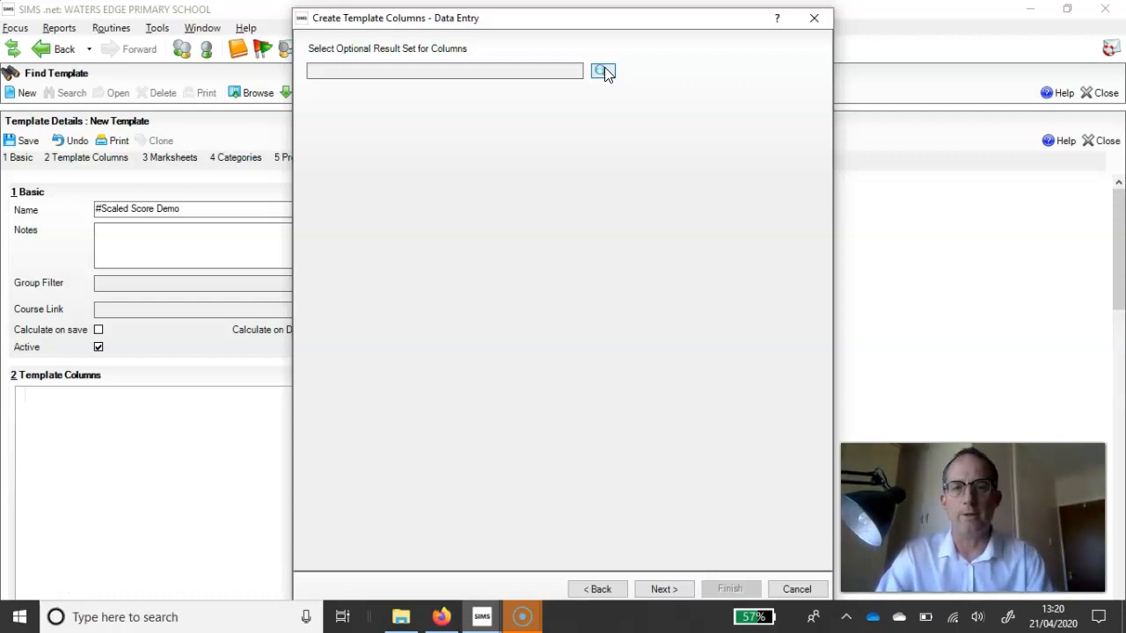
{"action": "left_click", "coordinate": [675, 589]}
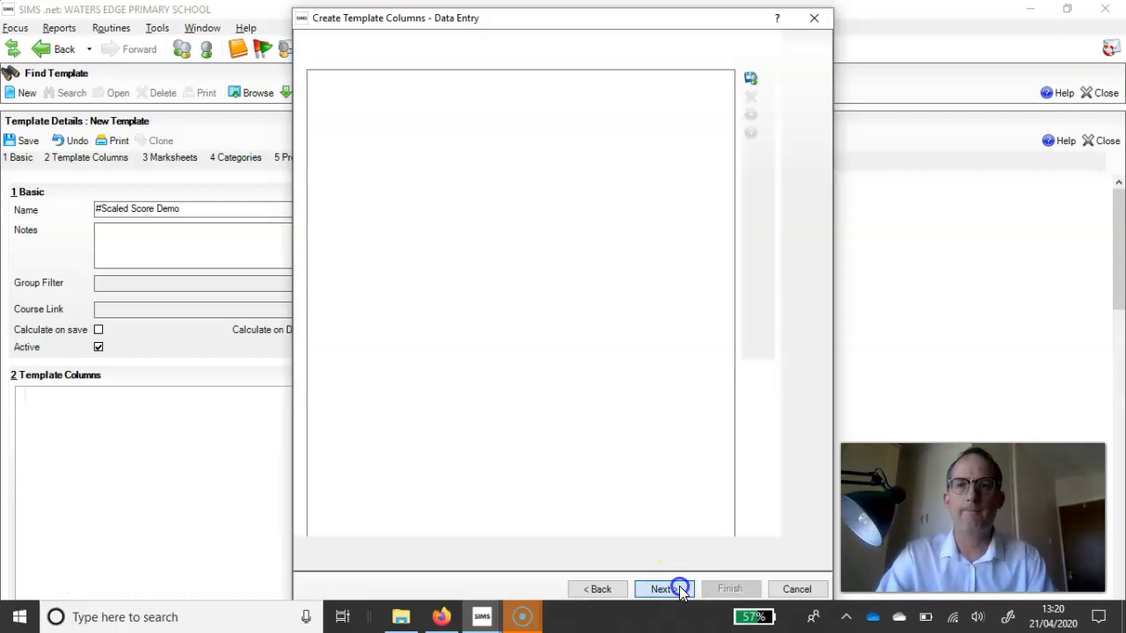
{"action": "left_click", "coordinate": [748, 84]}
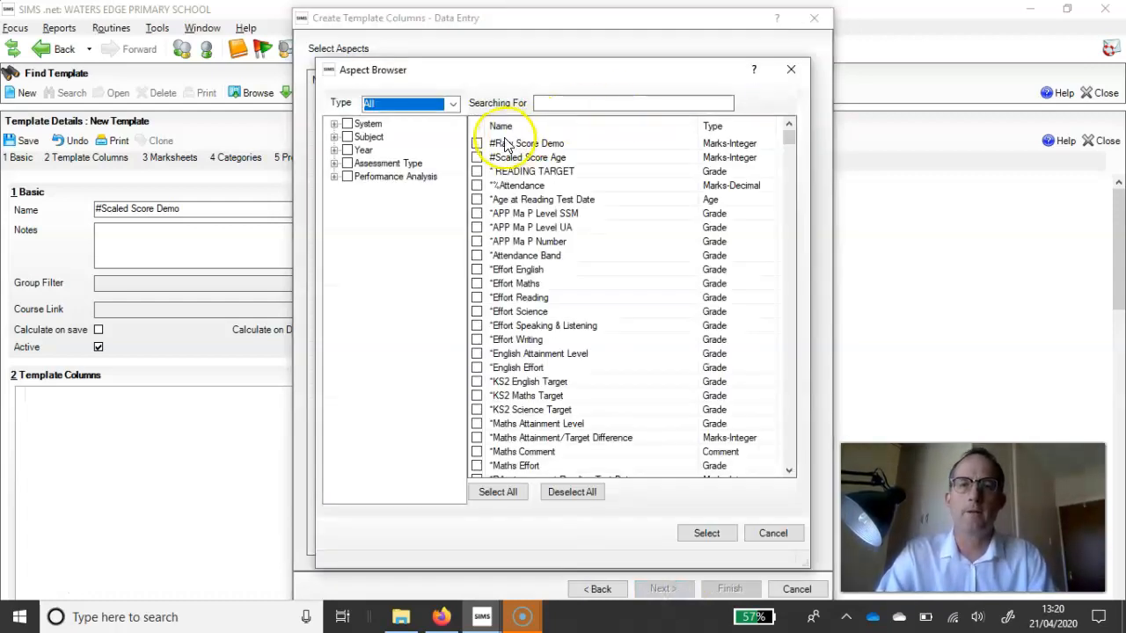
{"action": "left_click", "coordinate": [476, 143]}
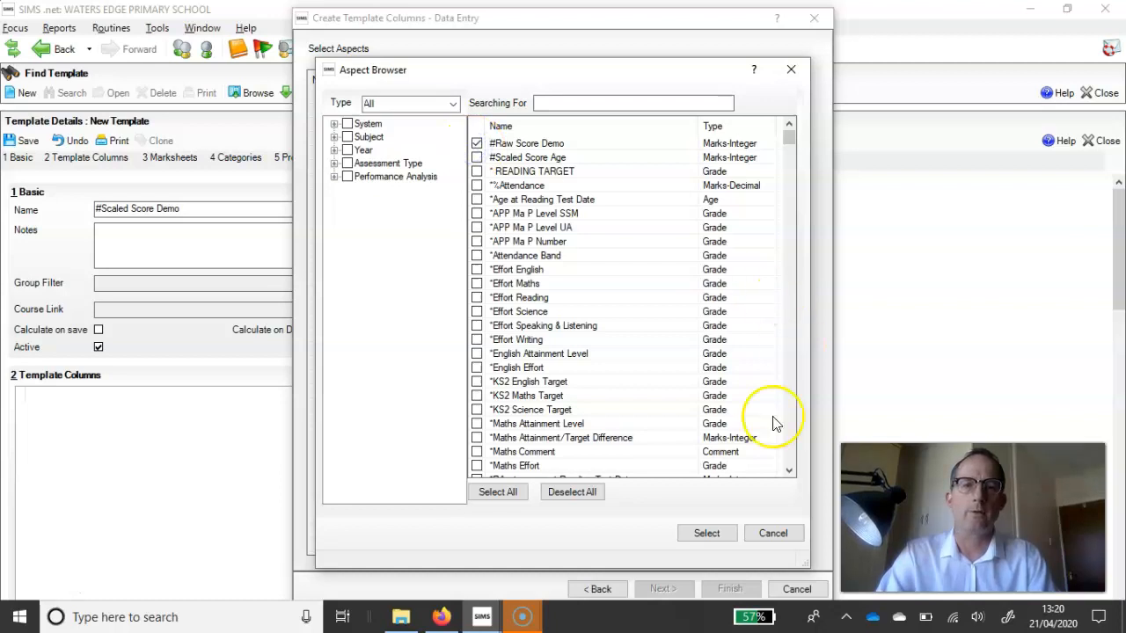
{"action": "left_click", "coordinate": [721, 533]}
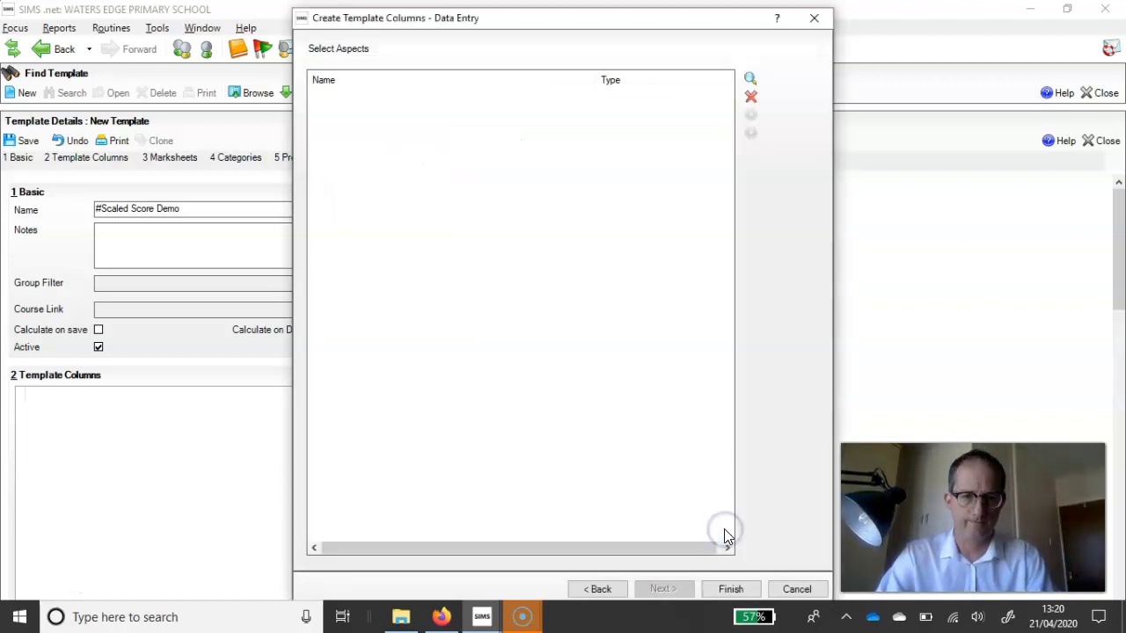
{"action": "left_click", "coordinate": [728, 589]}
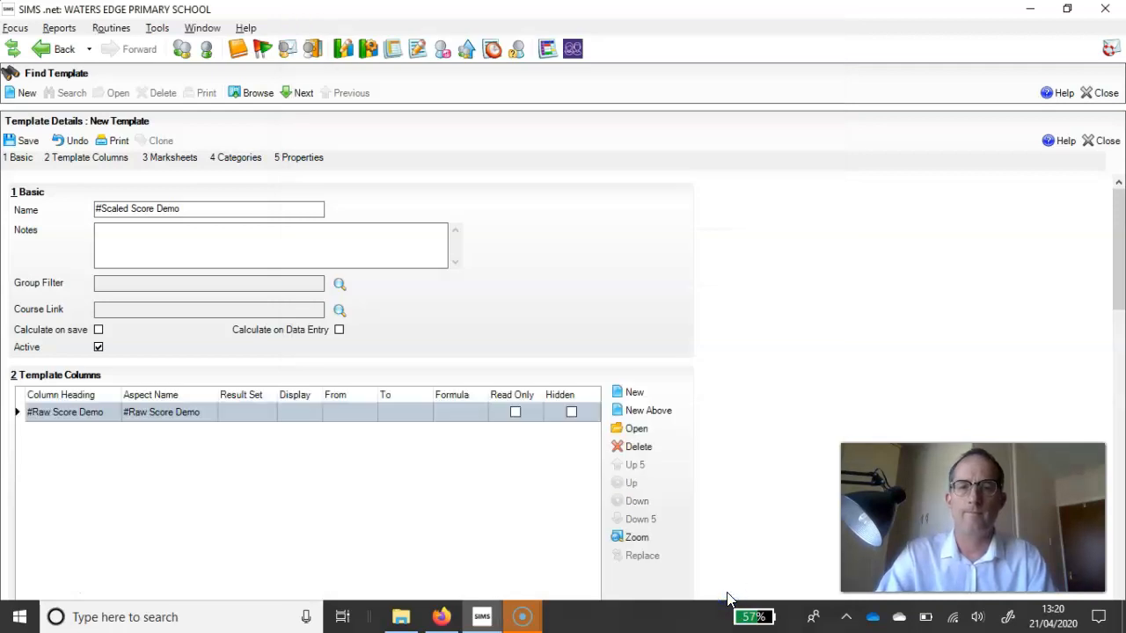
- Start a new data entry column using a formula, without a result set, and assign it the #Scaled Score Age aspect
{"action": "left_click", "coordinate": [632, 395]}
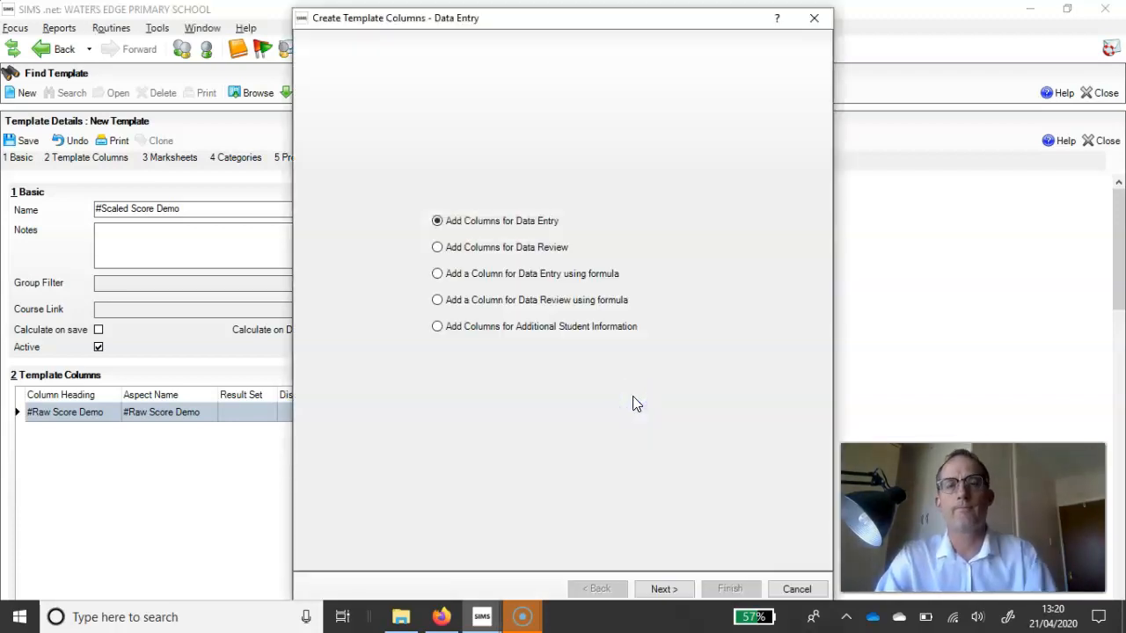
{"action": "left_click", "coordinate": [561, 272]}
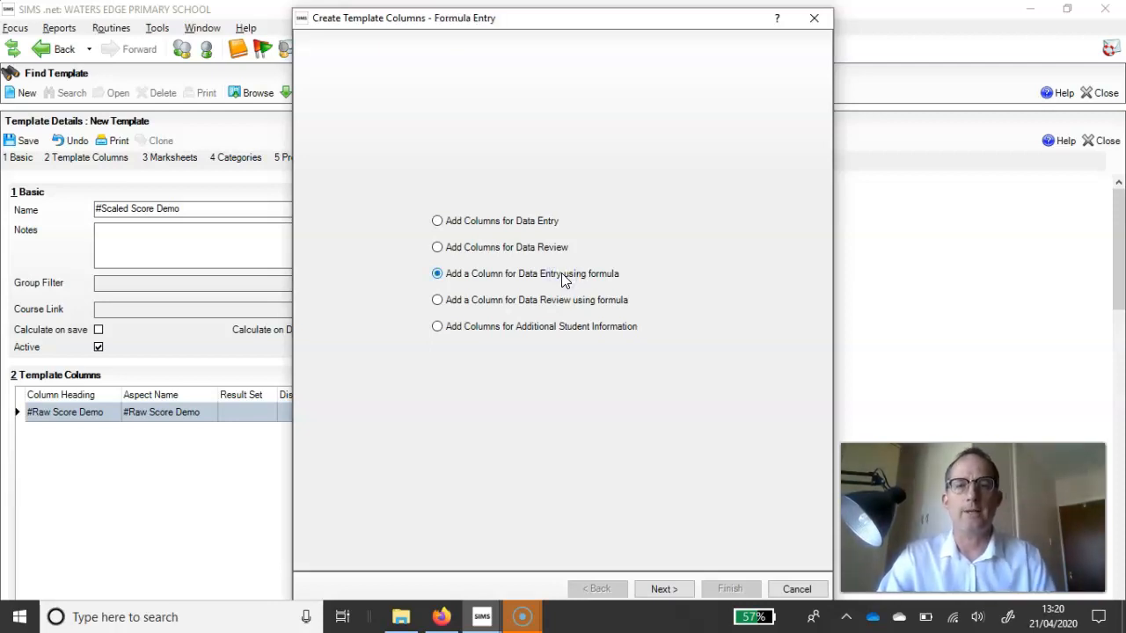
{"action": "left_click", "coordinate": [664, 589]}
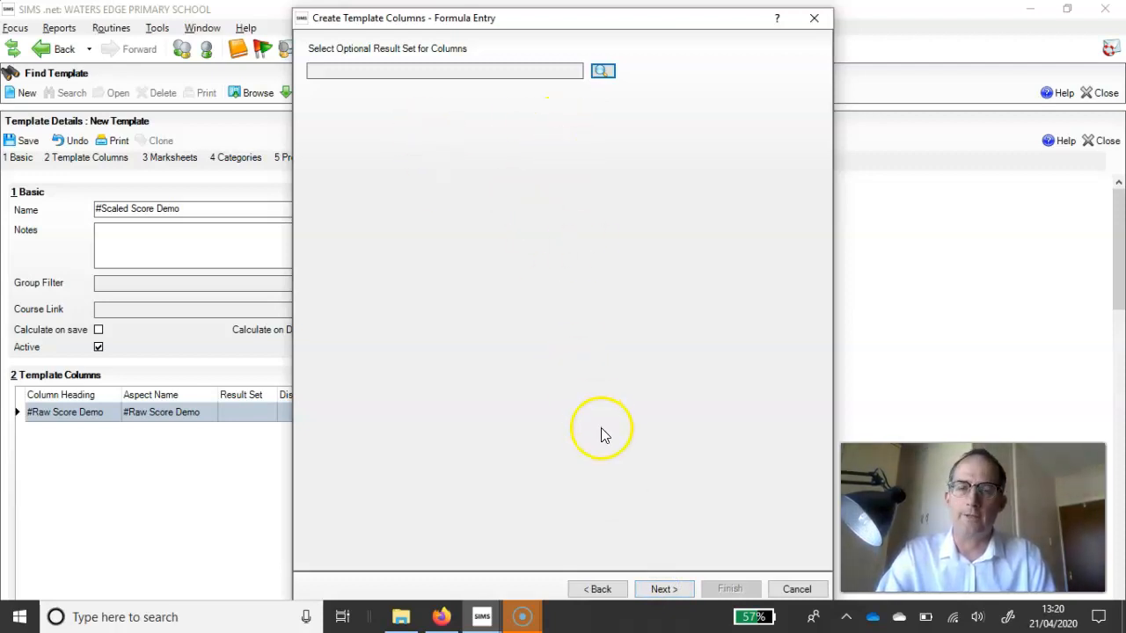
{"action": "left_click", "coordinate": [665, 589]}
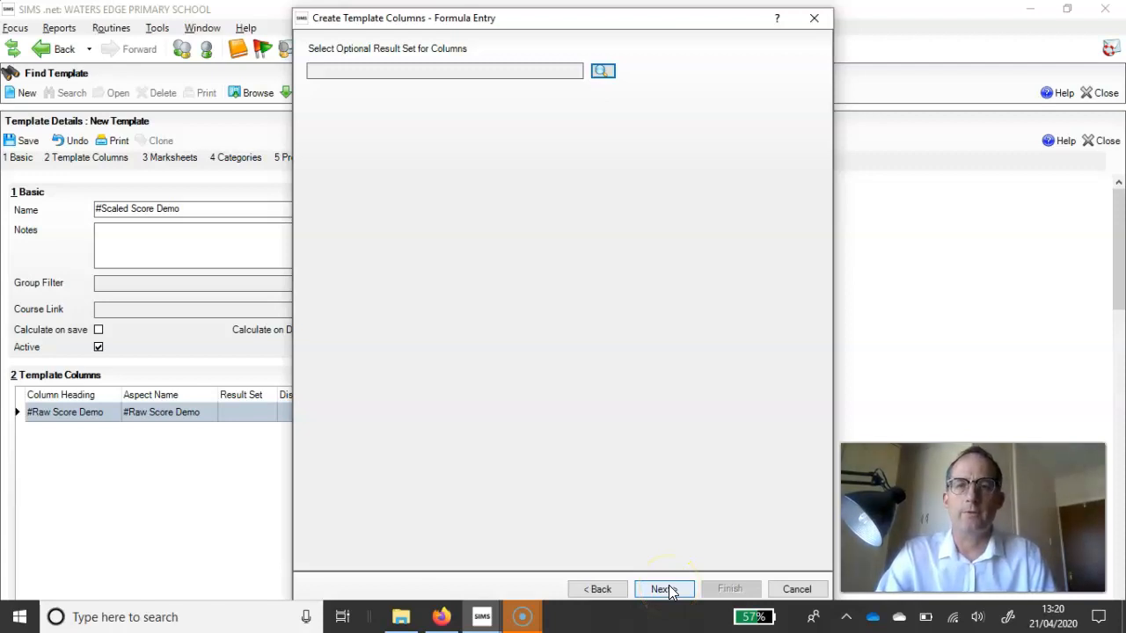
{"action": "left_click", "coordinate": [669, 590]}
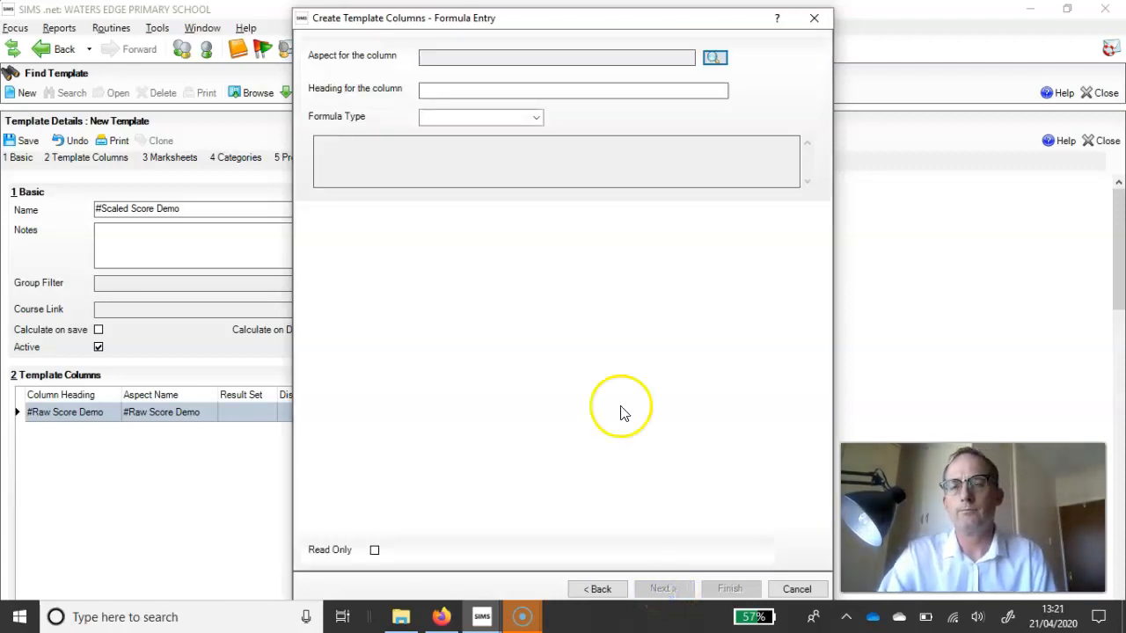
{"action": "left_click", "coordinate": [715, 58]}
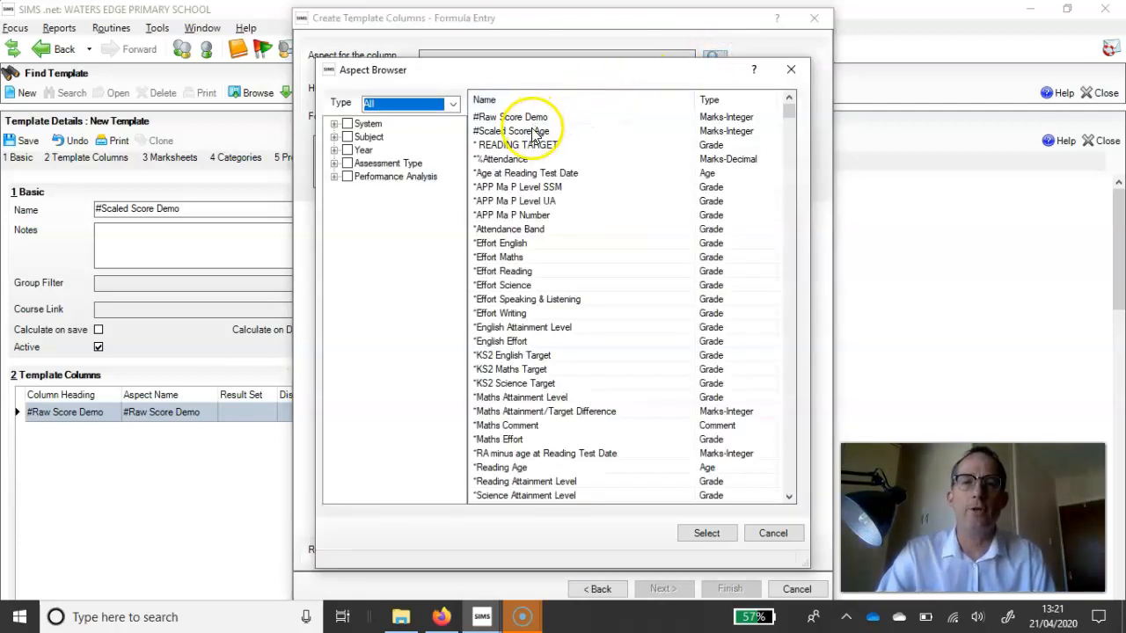
{"action": "left_click", "coordinate": [532, 132]}
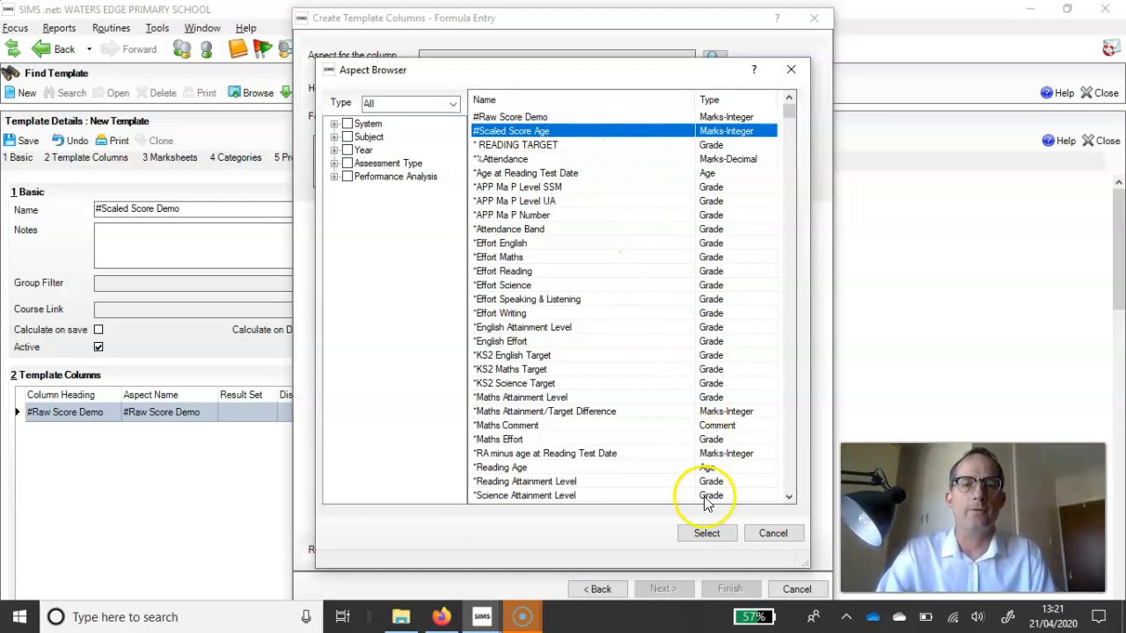
{"action": "left_click", "coordinate": [708, 534]}
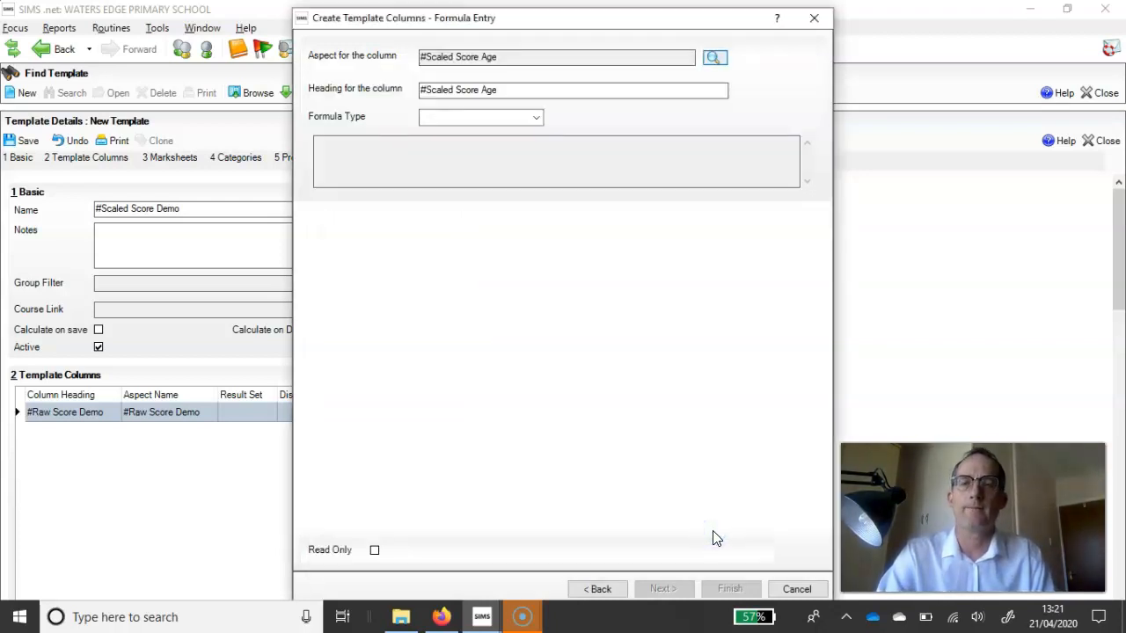
- Give the column a LOOKUP formula on #Raw Score Demo using the #Demo Lookup table, make it read only and finish adding it
{"action": "left_click", "coordinate": [536, 117]}
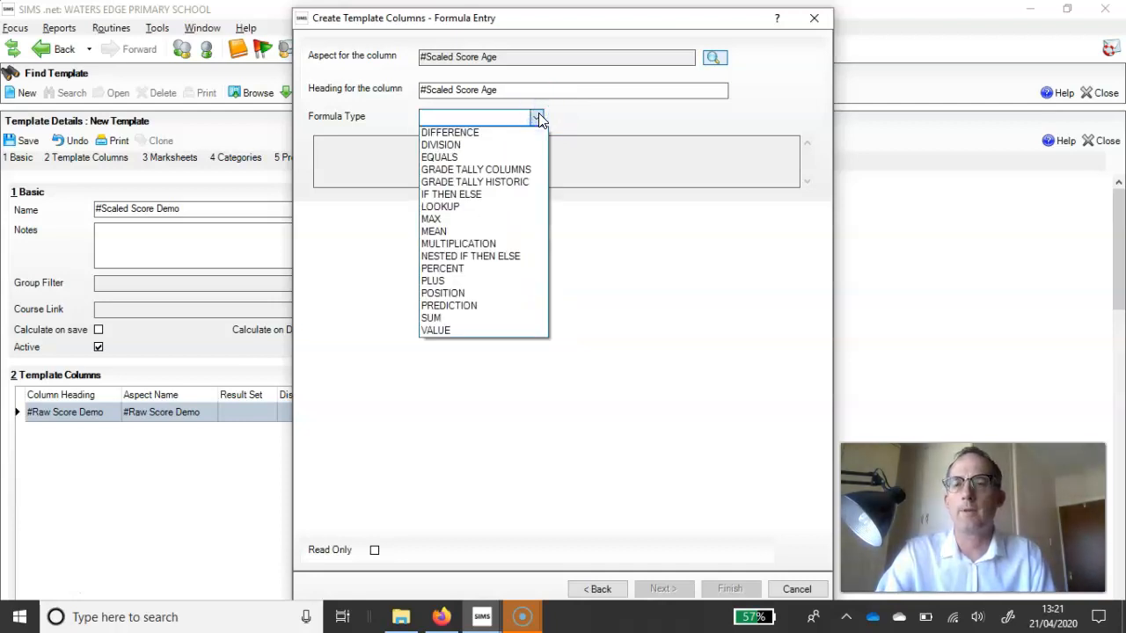
{"action": "left_click", "coordinate": [458, 207]}
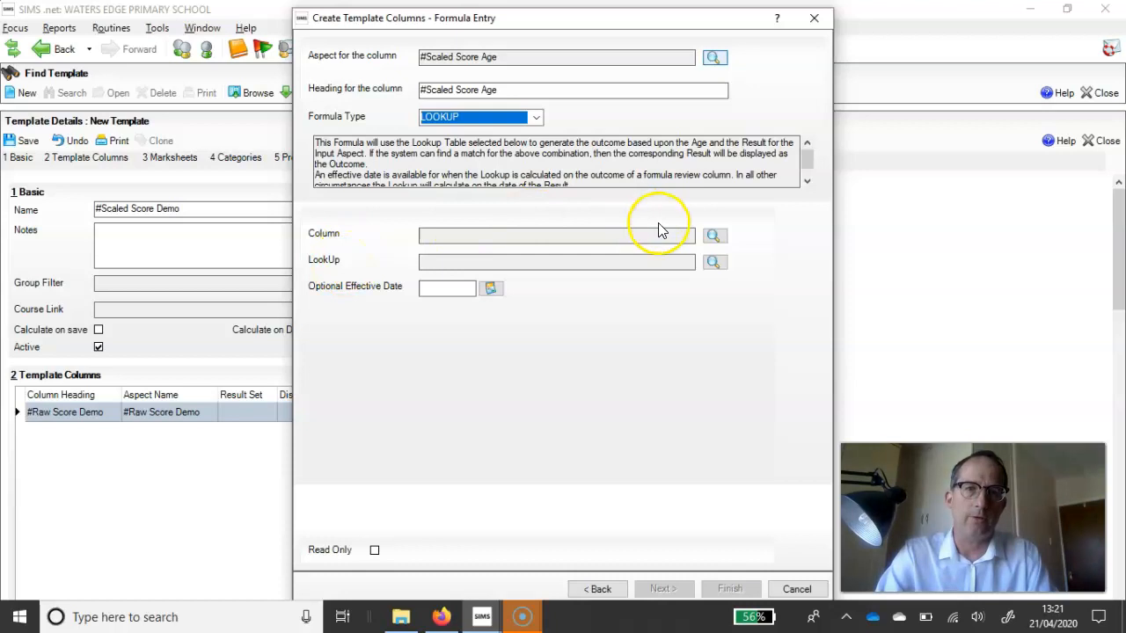
{"action": "left_click", "coordinate": [712, 237]}
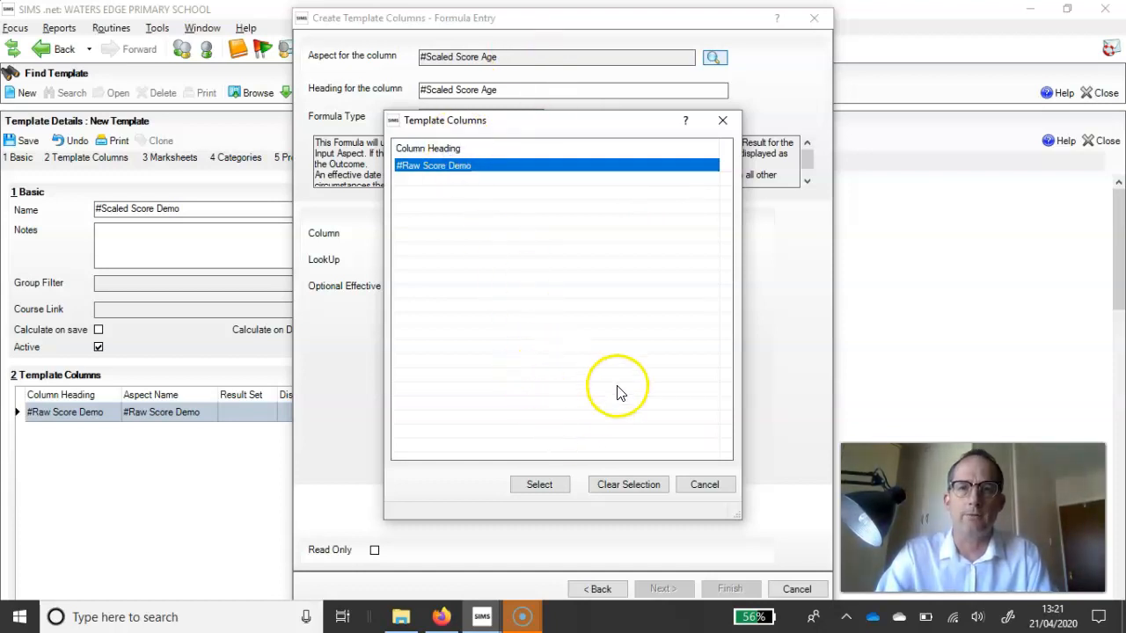
{"action": "left_click", "coordinate": [540, 485]}
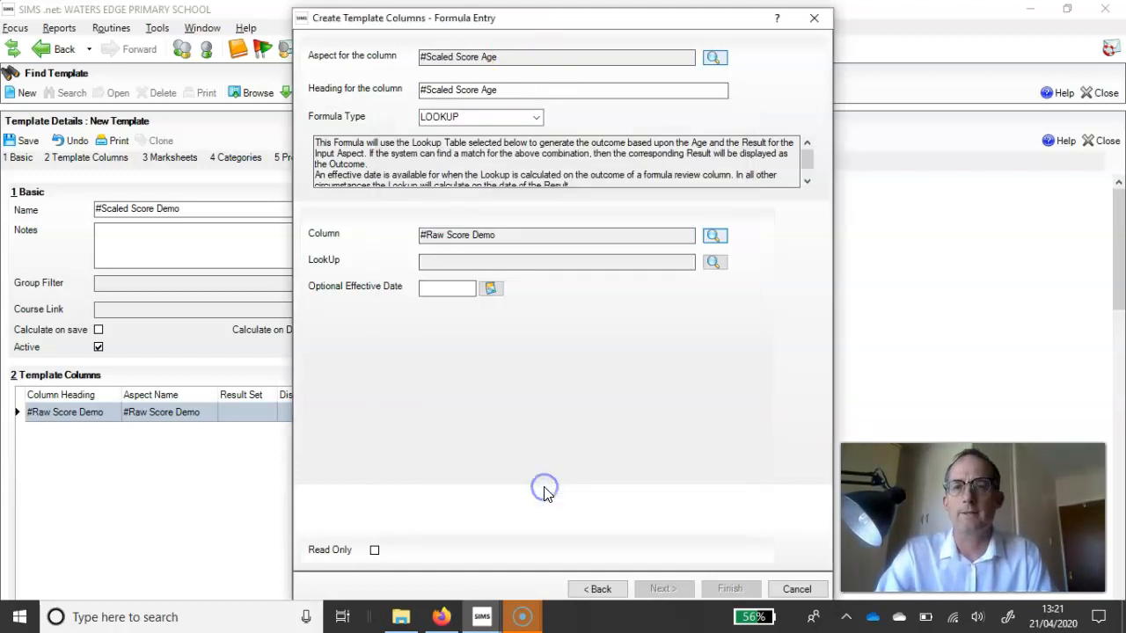
{"action": "left_click", "coordinate": [713, 262]}
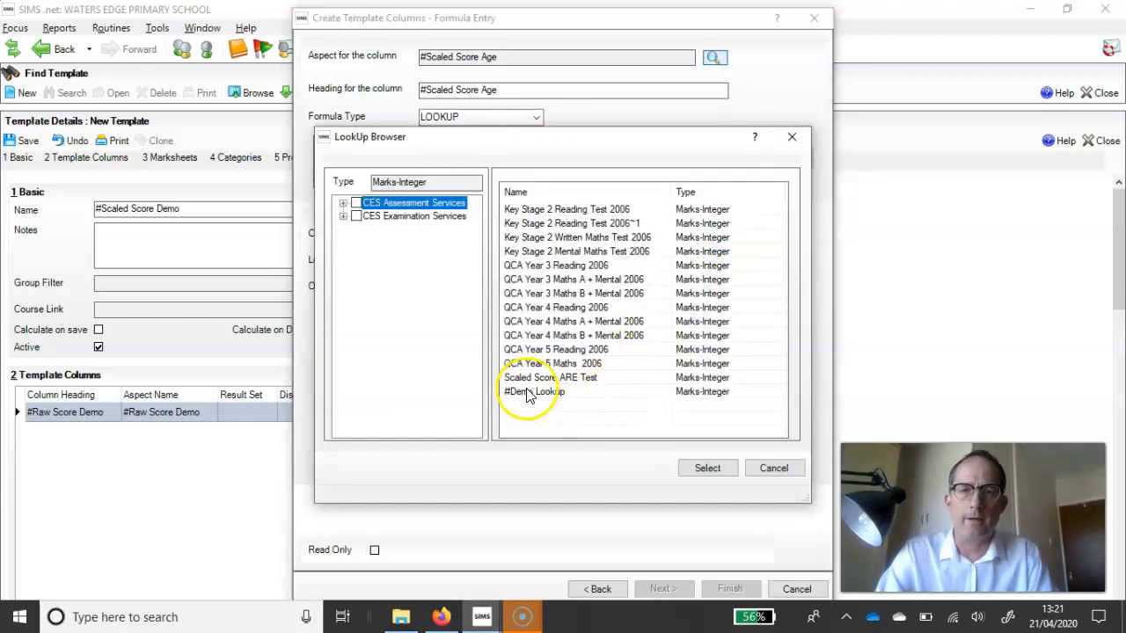
{"action": "left_click", "coordinate": [528, 391]}
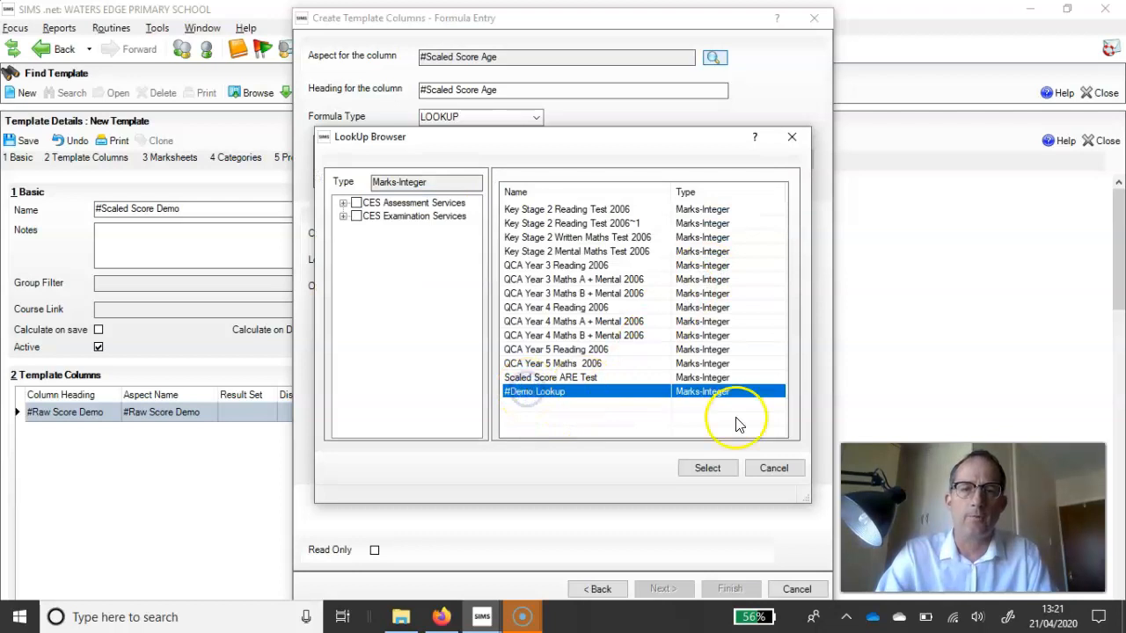
{"action": "left_click", "coordinate": [708, 469]}
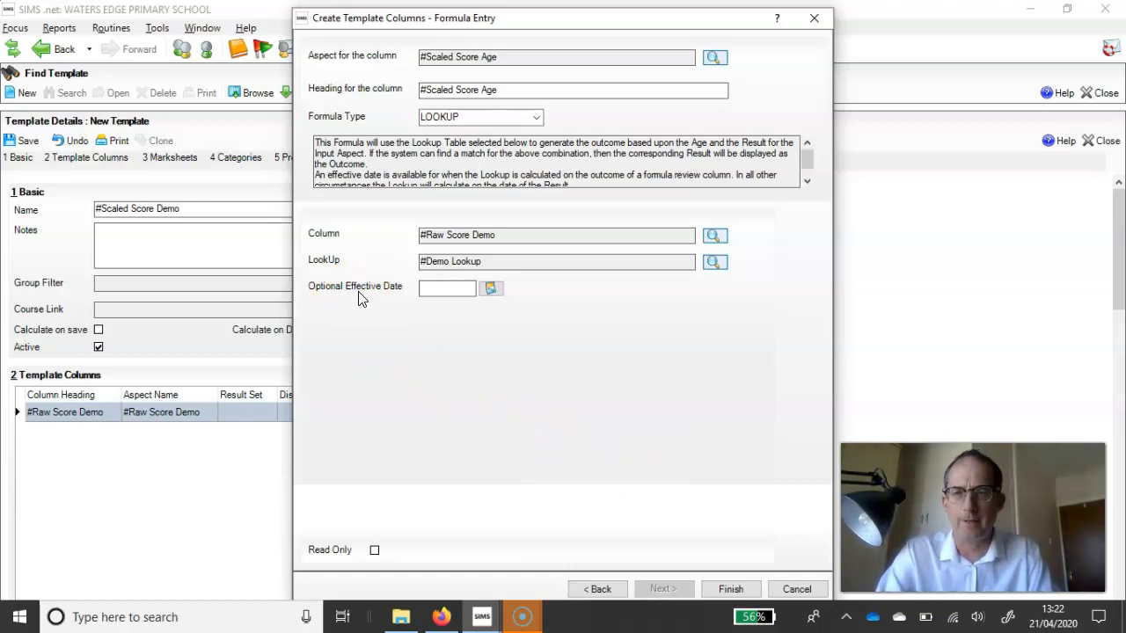
{"action": "left_click", "coordinate": [374, 551]}
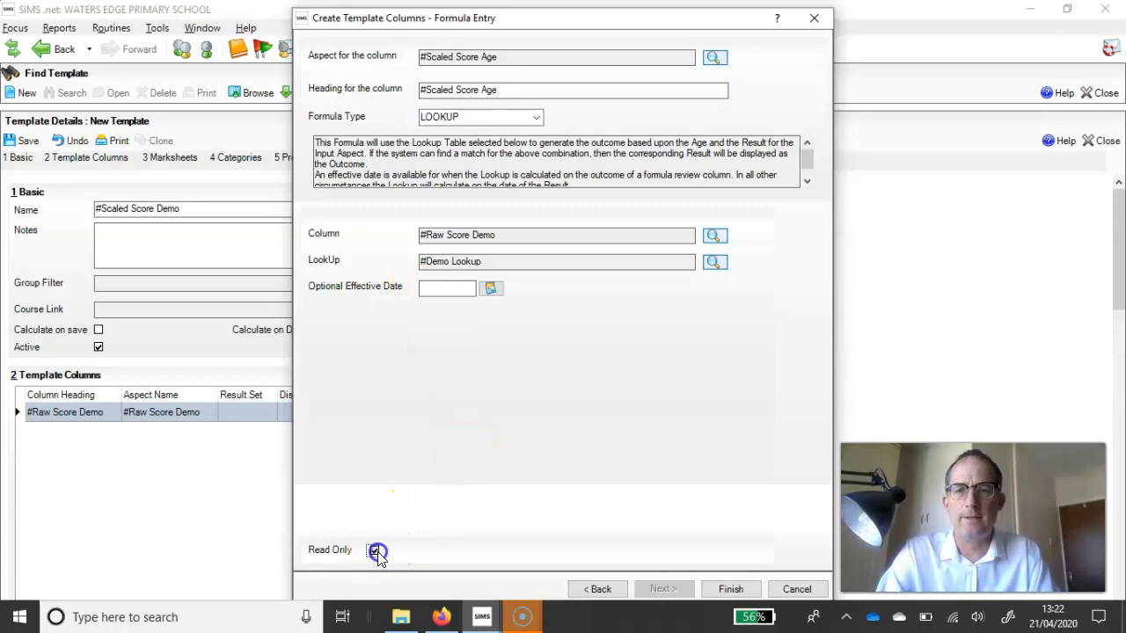
{"action": "left_click", "coordinate": [729, 590]}
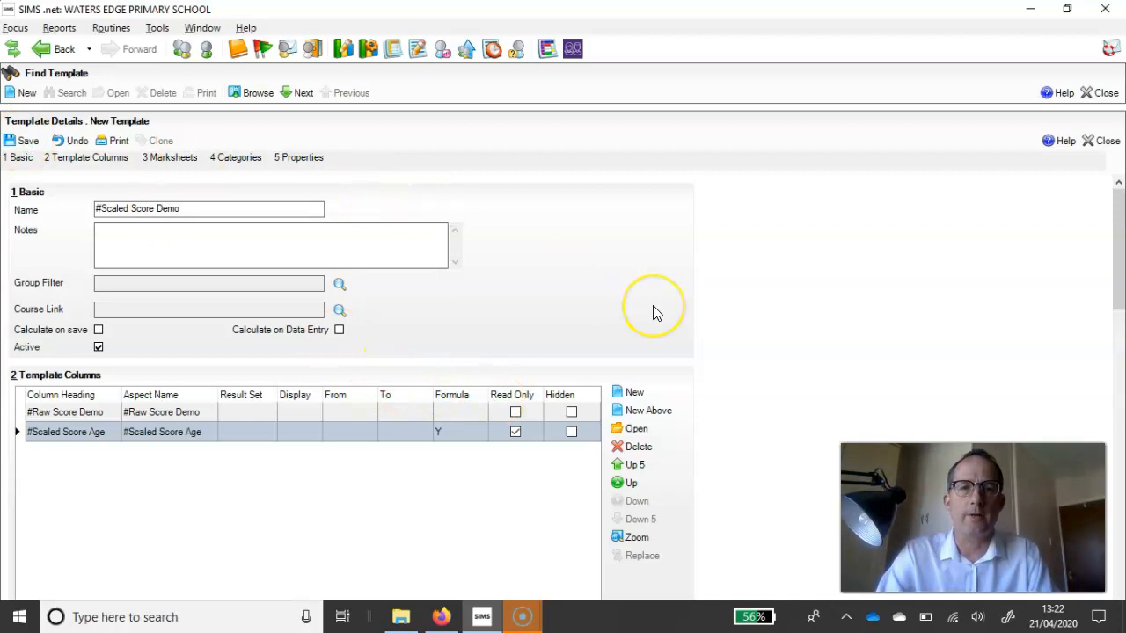
- Add a marksheet for the Year 6 year group to the template and save the template
{"action": "scroll", "coordinate": [654, 312], "scroll_direction": "down", "scroll_amount": 1}
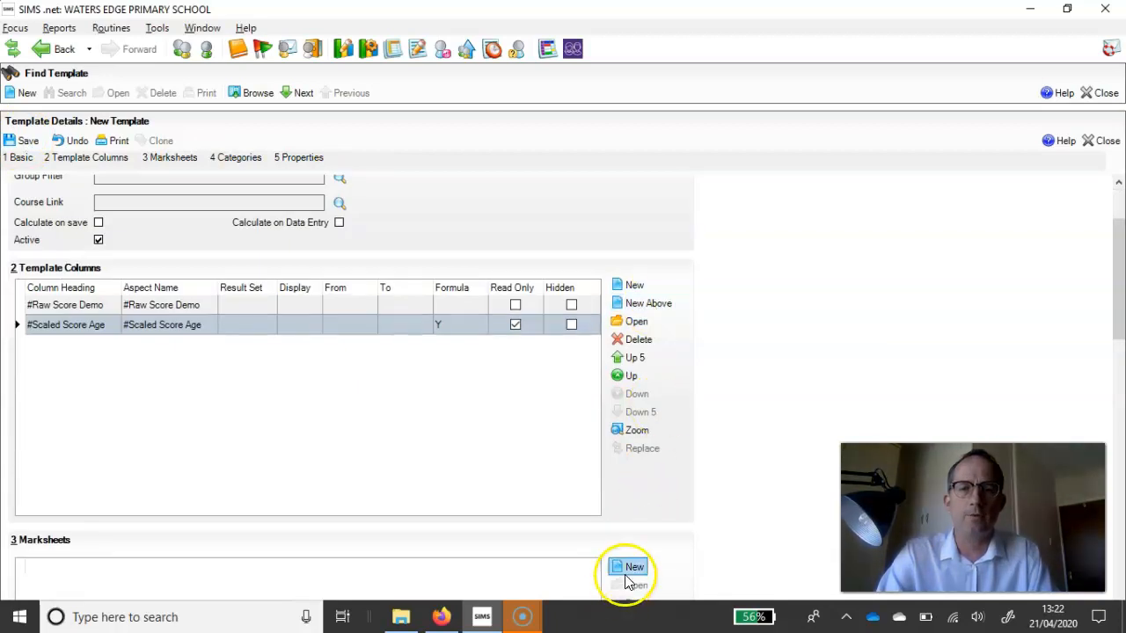
{"action": "scroll", "coordinate": [626, 576], "scroll_direction": "down", "scroll_amount": 1}
{"action": "left_click", "coordinate": [631, 480]}
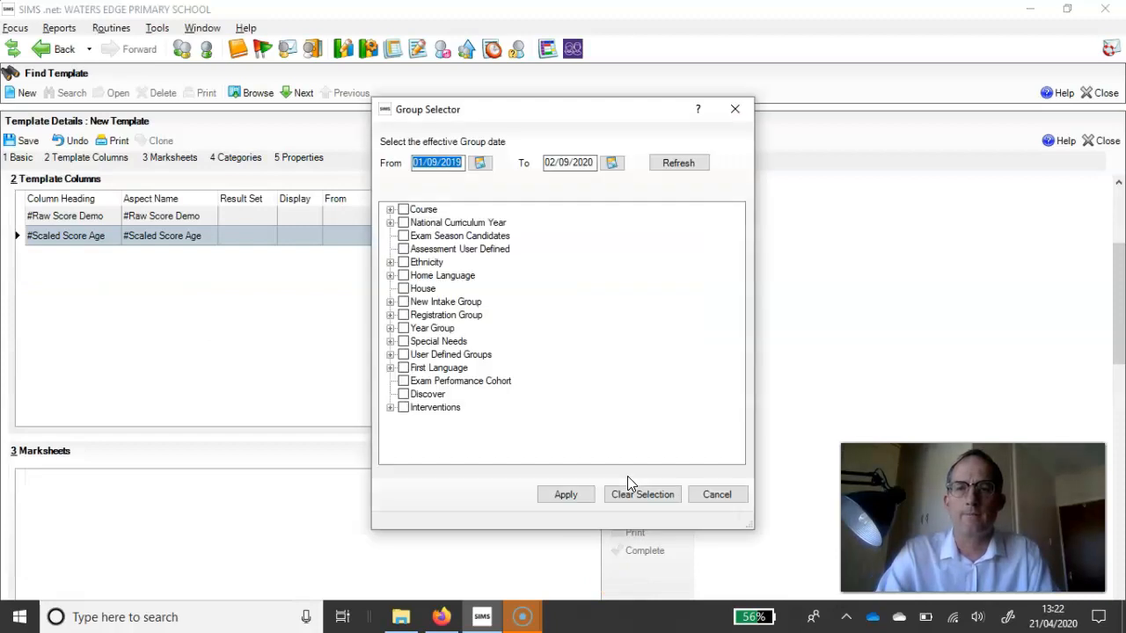
{"action": "left_click", "coordinate": [390, 328]}
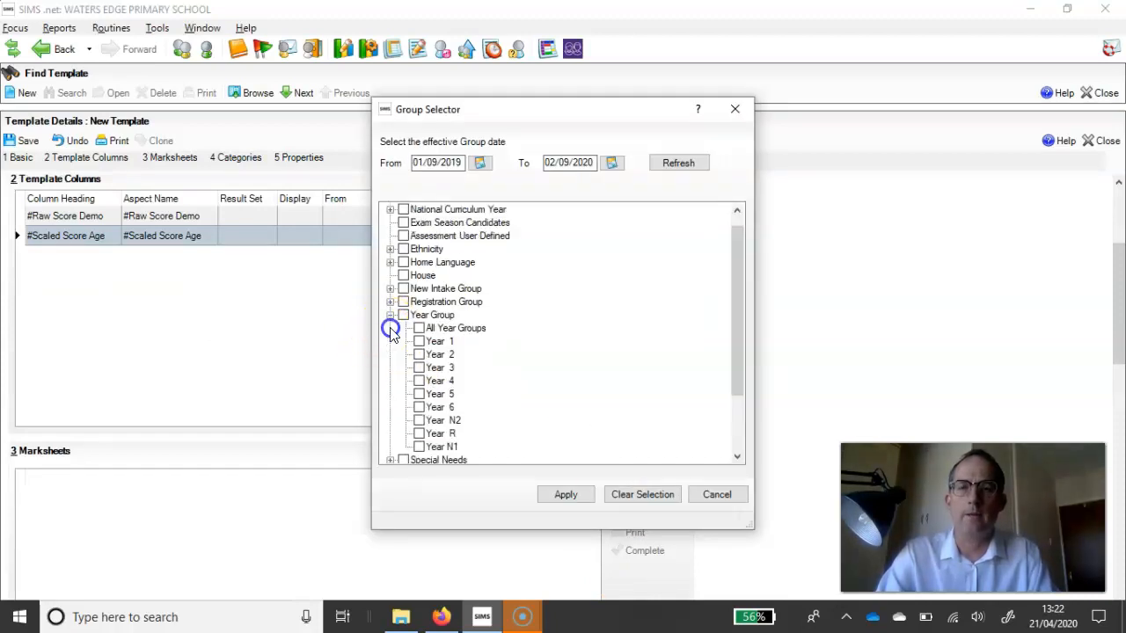
{"action": "left_click", "coordinate": [420, 408]}
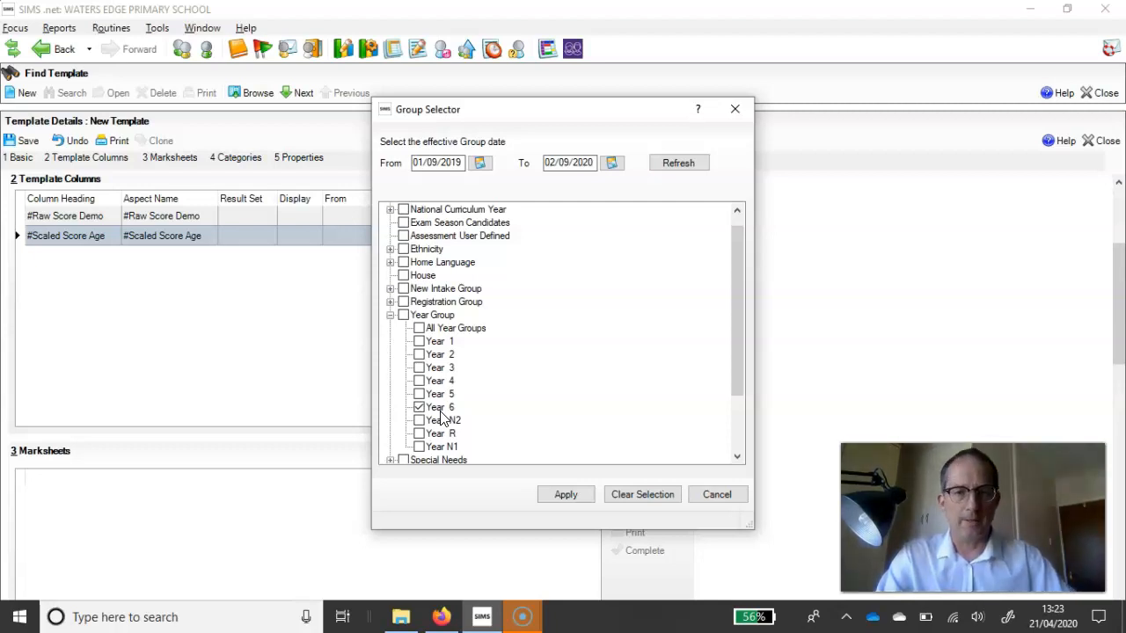
{"action": "left_click", "coordinate": [561, 495]}
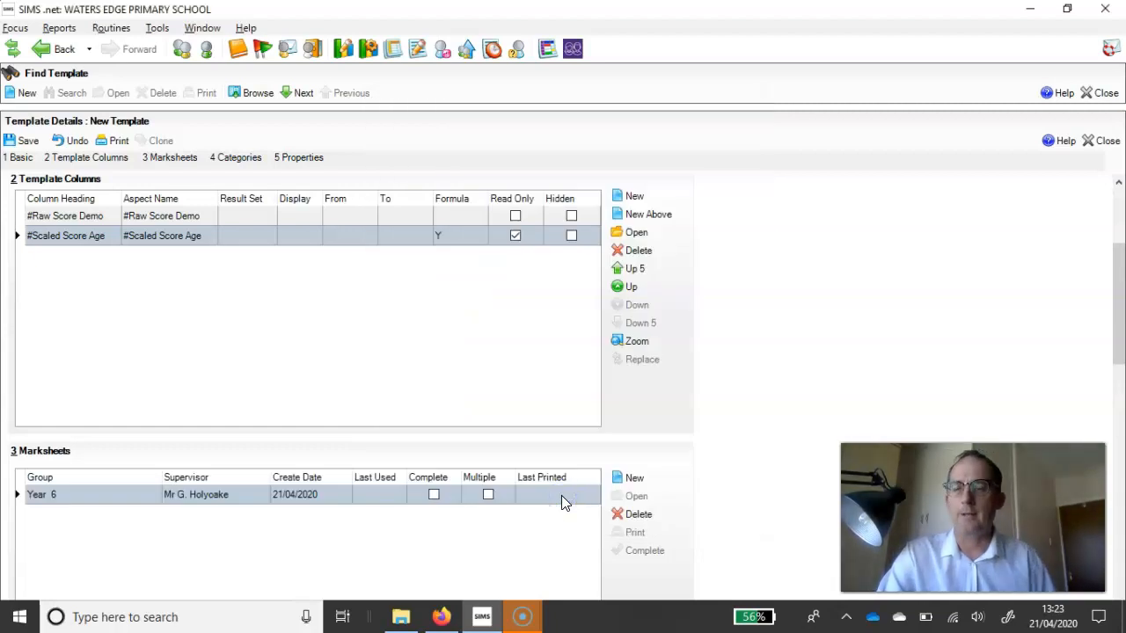
{"action": "left_click", "coordinate": [24, 141]}
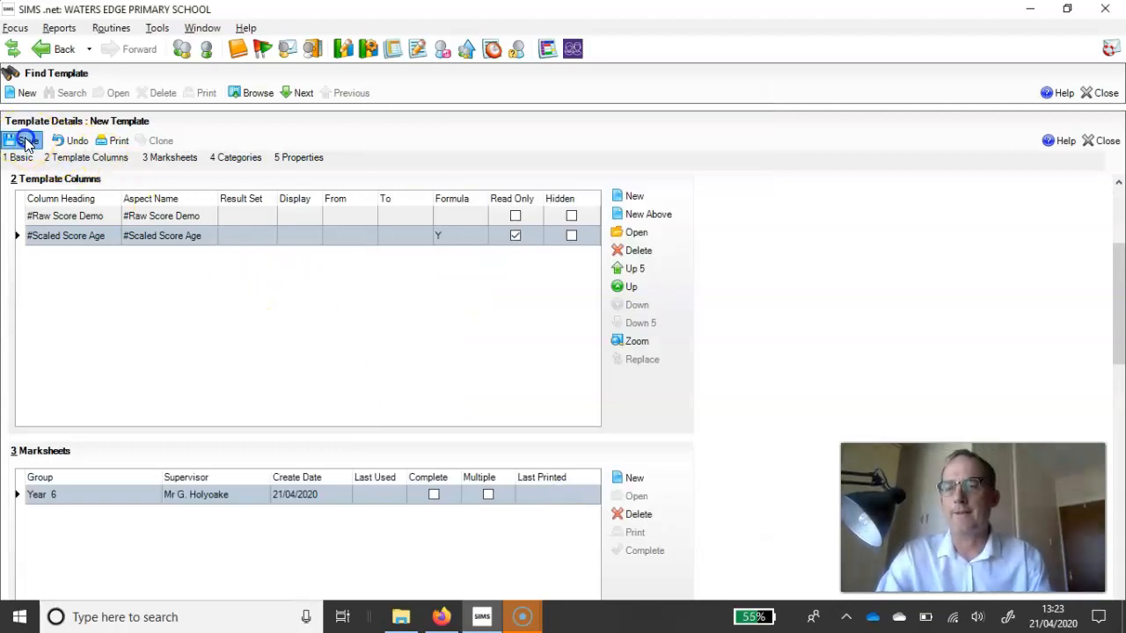
- Open the Year 6 marksheet for data entry and select its result date
{"action": "left_click", "coordinate": [370, 498]}
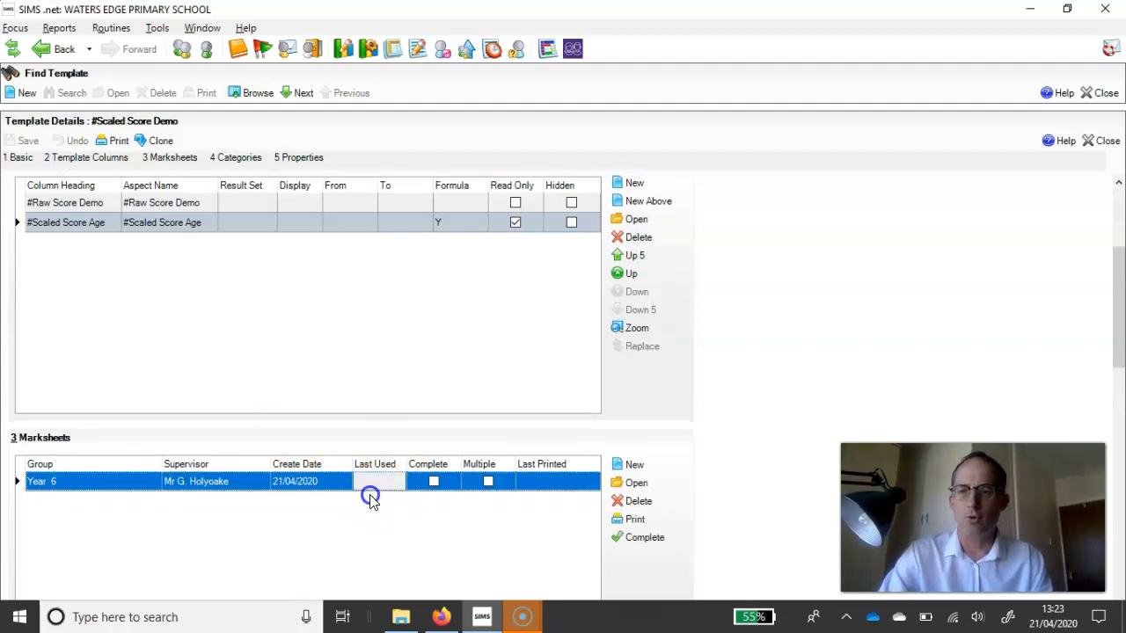
{"action": "left_click", "coordinate": [633, 493]}
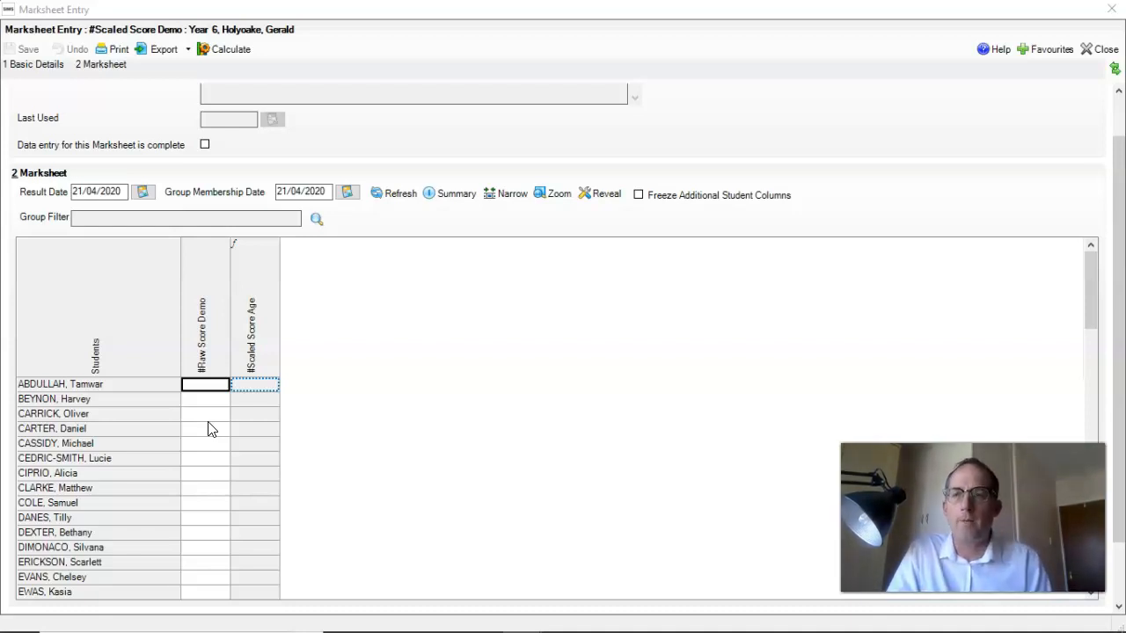
{"action": "left_click", "coordinate": [208, 401]}
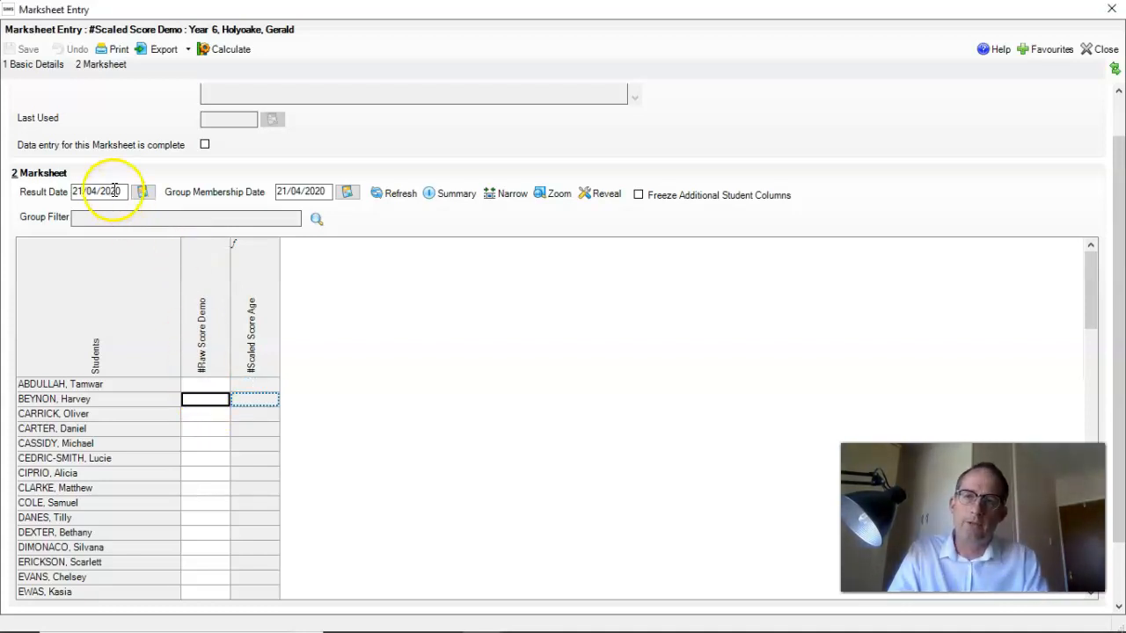
{"action": "left_click_drag", "start_coordinate": [117, 192], "coordinate": [73, 185]}
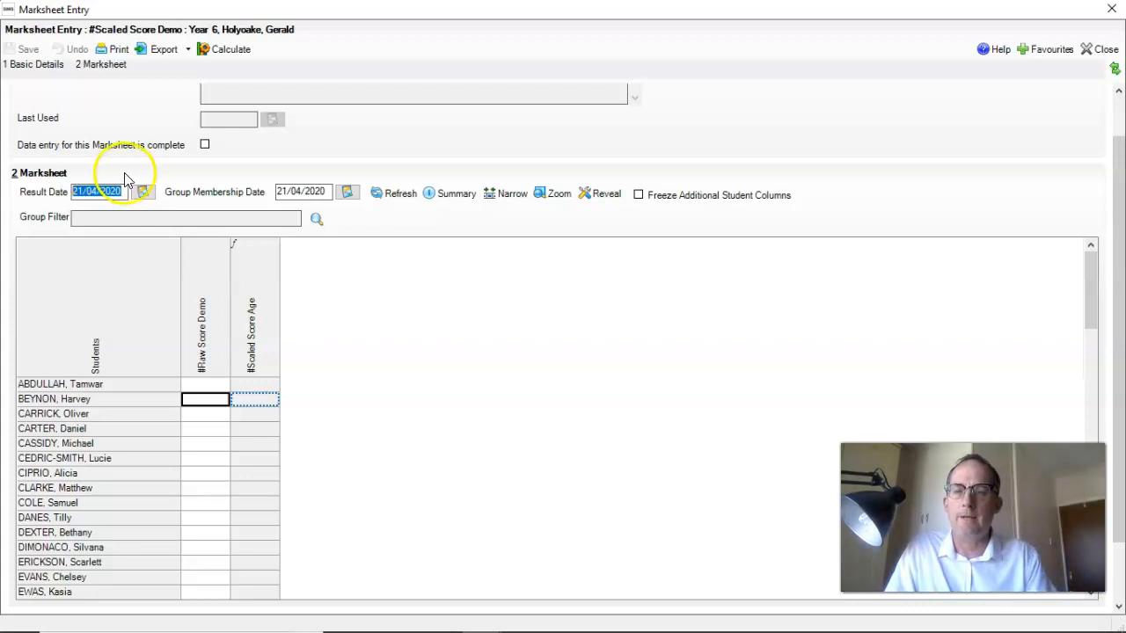
- Change the marksheet's result date to 21/01/2020
{"action": "left_click", "coordinate": [96, 191]}
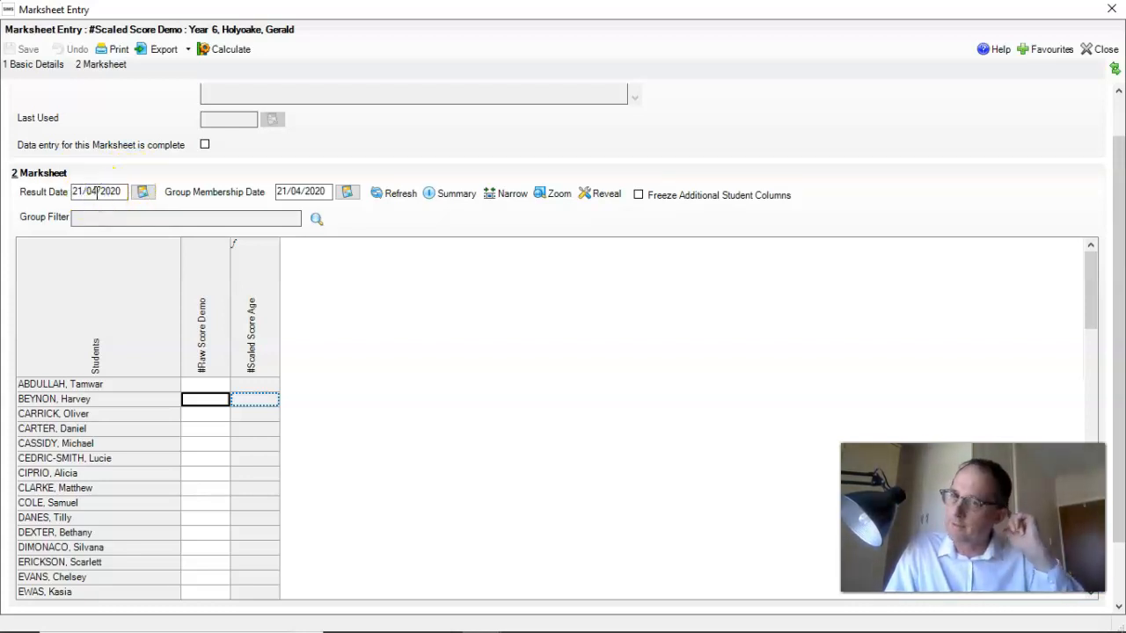
{"action": "key", "text": "BackSpace"}
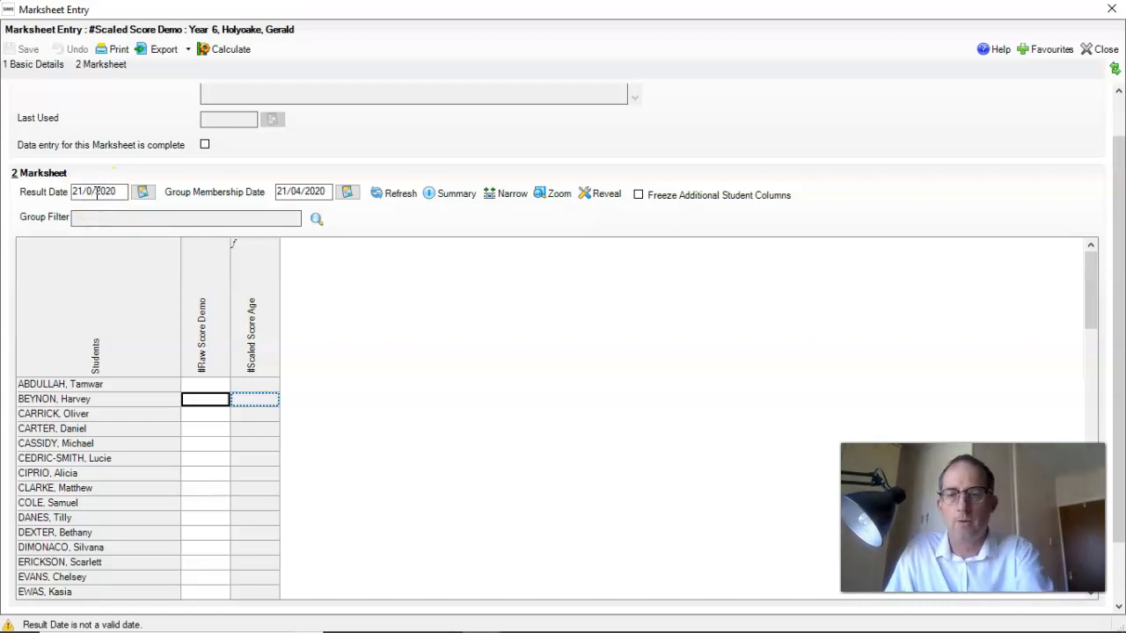
{"action": "type", "text": "1"}
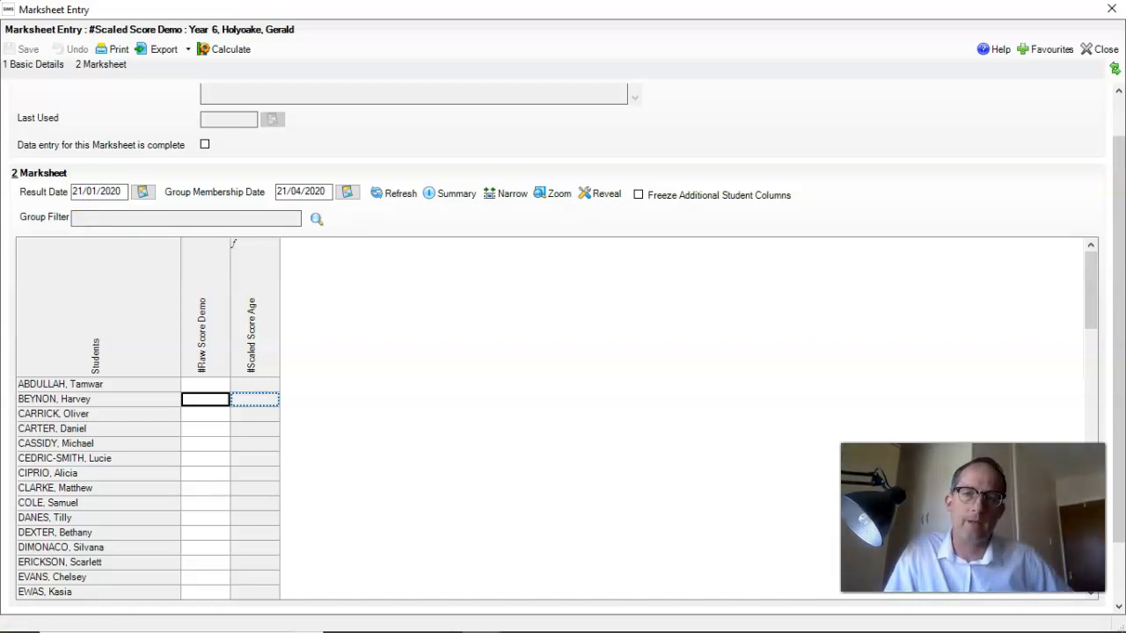
{"action": "left_click", "coordinate": [184, 218]}
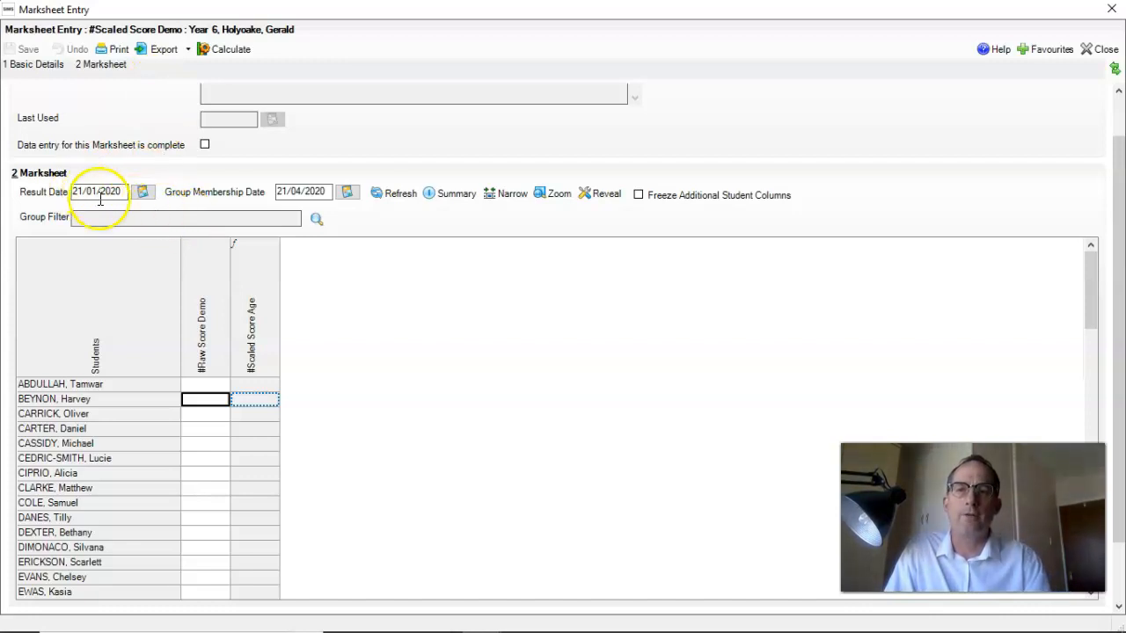
- Enter raw scores 10, 15, 13, 12, 10 and 20 for the first six students and calculate the marksheet's scaled scores
{"action": "left_click", "coordinate": [225, 385]}
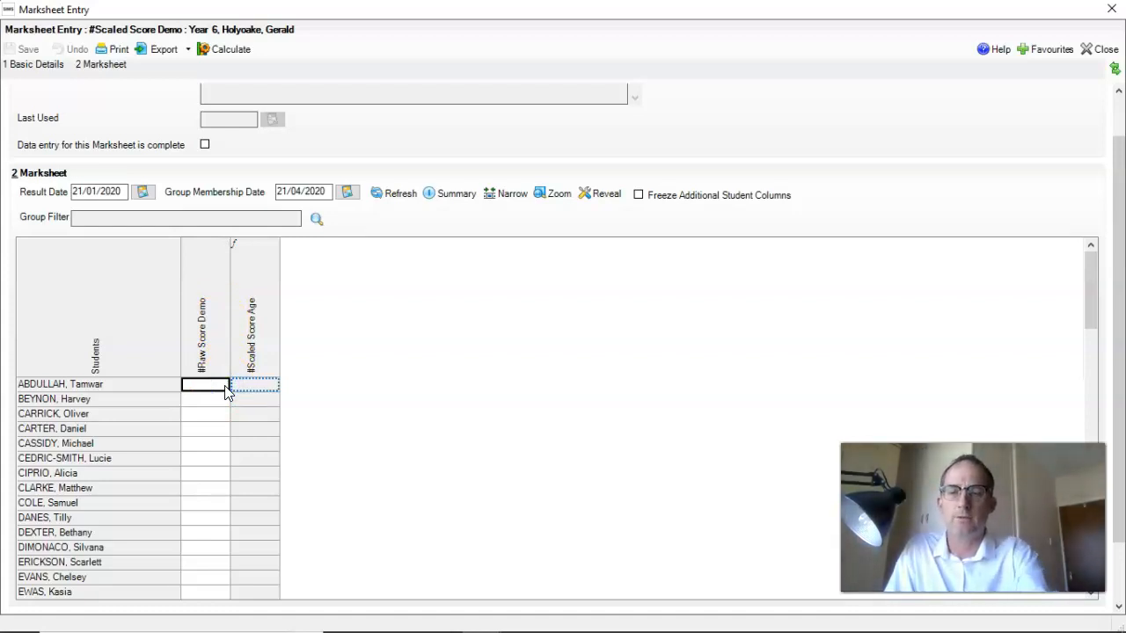
{"action": "type", "text": "10"}
{"action": "key", "text": "Return"}
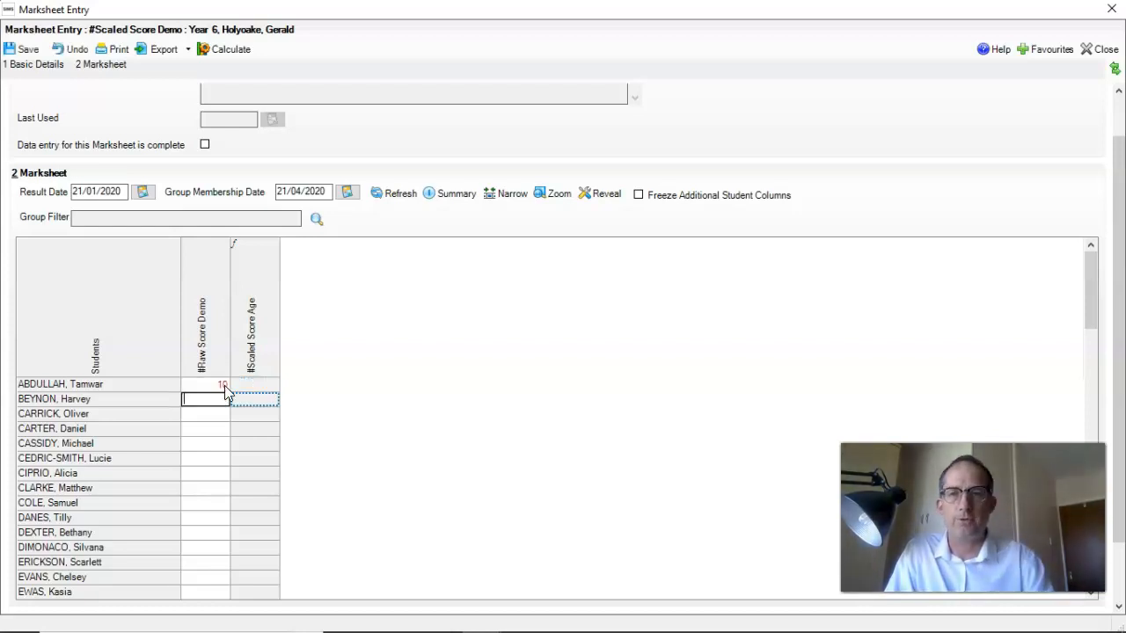
{"action": "type", "text": "1"}
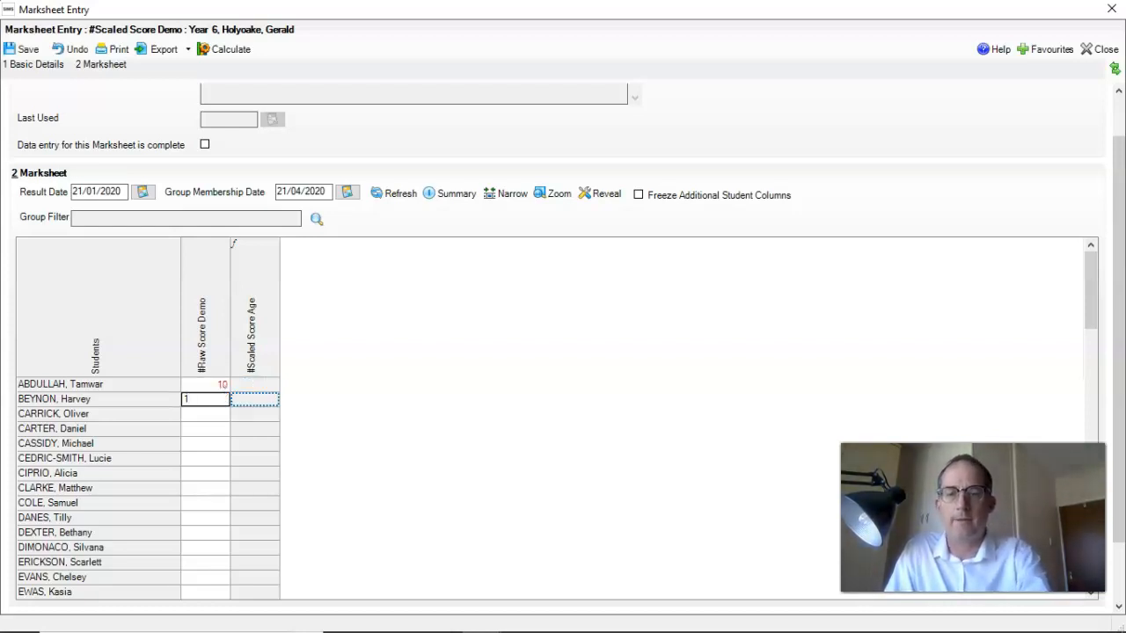
{"action": "type", "text": "5"}
{"action": "key", "text": "Return"}
{"action": "type", "text": "13"}
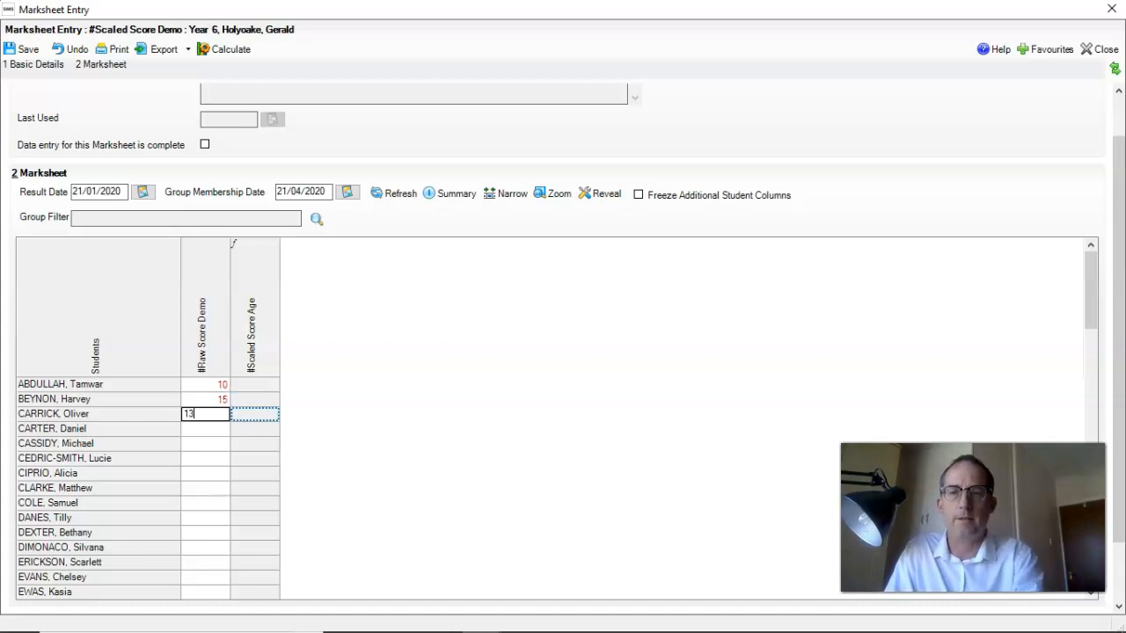
{"action": "key", "text": "Return"}
{"action": "type", "text": "12"}
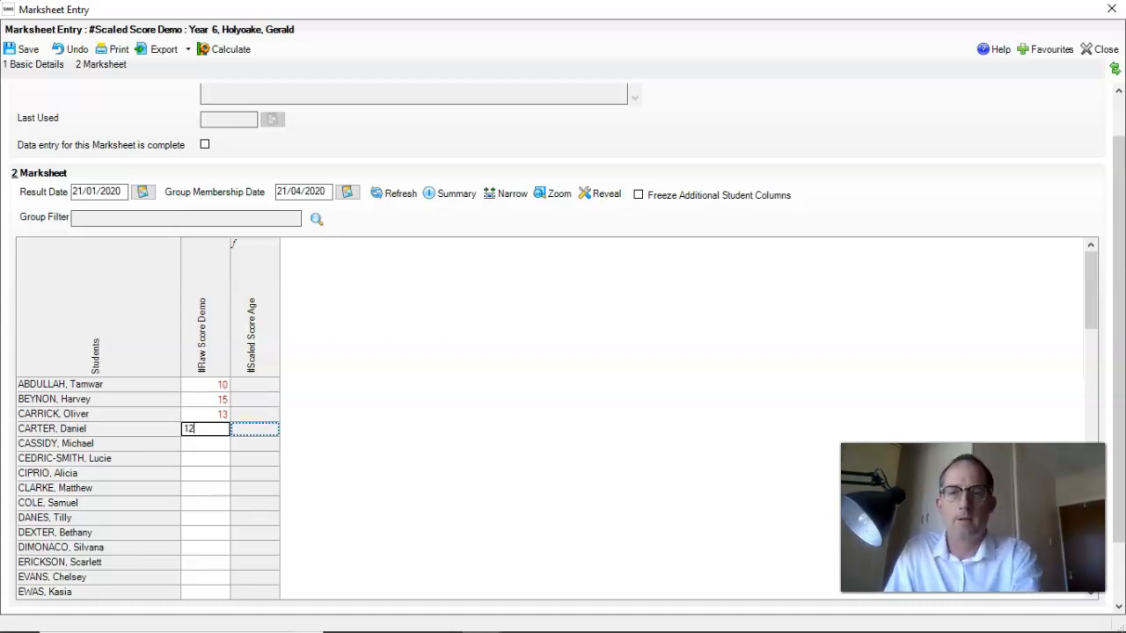
{"action": "key", "text": "Return"}
{"action": "type", "text": "10"}
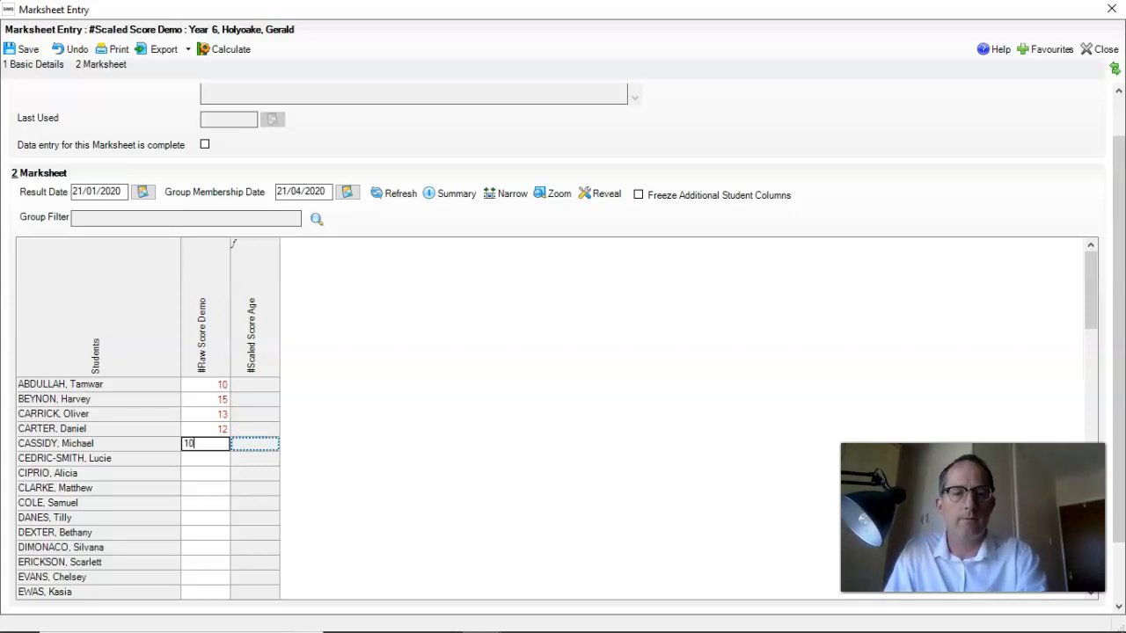
{"action": "key", "text": "Return"}
{"action": "type", "text": "20"}
{"action": "key", "text": "Return"}
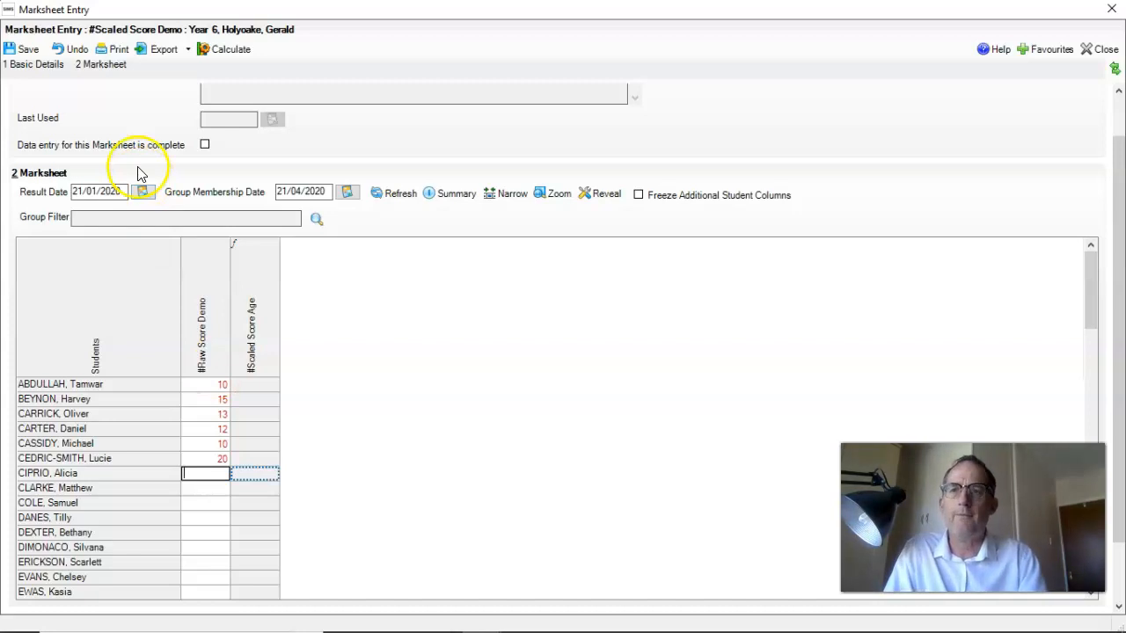
{"action": "left_click", "coordinate": [224, 51]}
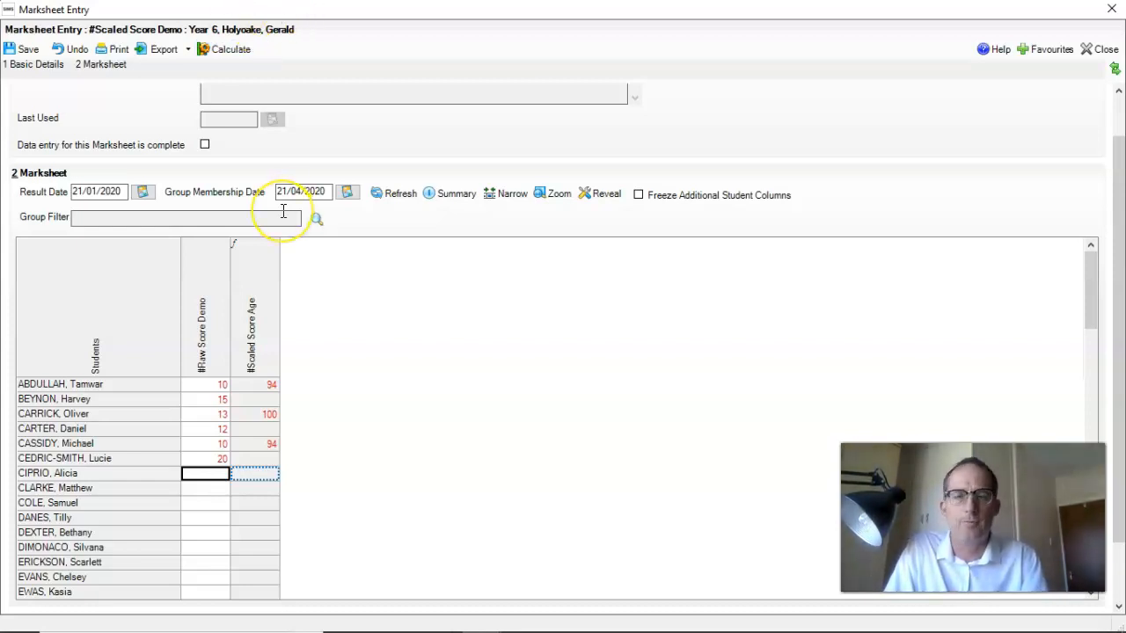
- Display the additional student column Age in years/months in the marksheet
{"action": "right_click", "coordinate": [148, 349]}
{"action": "left_click", "coordinate": [133, 324]}
{"action": "right_click", "coordinate": [134, 325]}
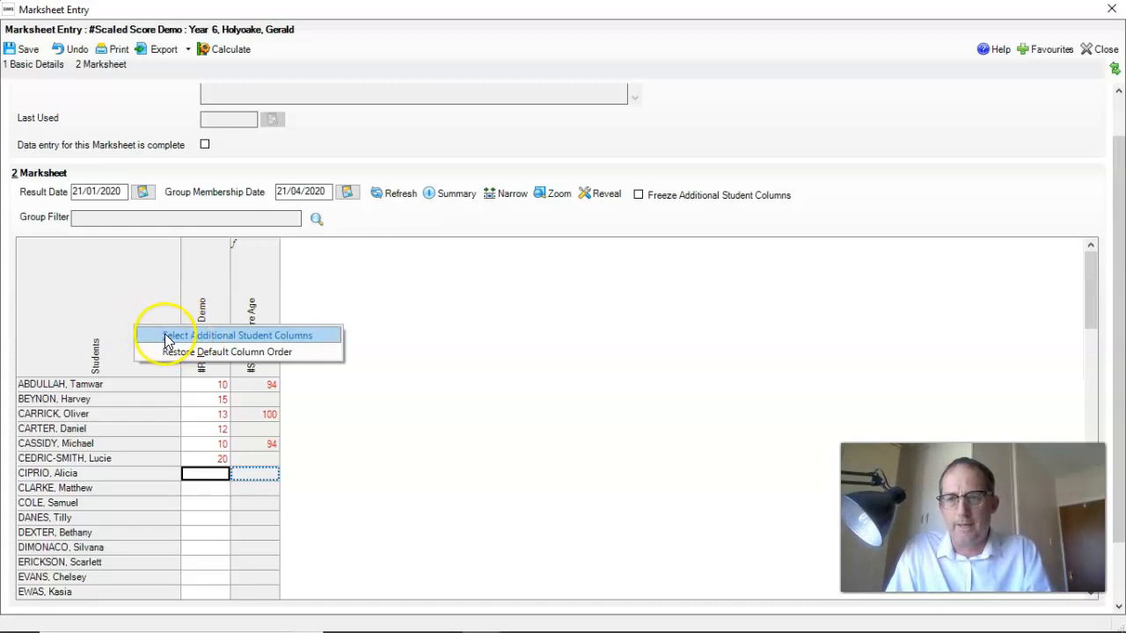
{"action": "right_click", "coordinate": [134, 305]}
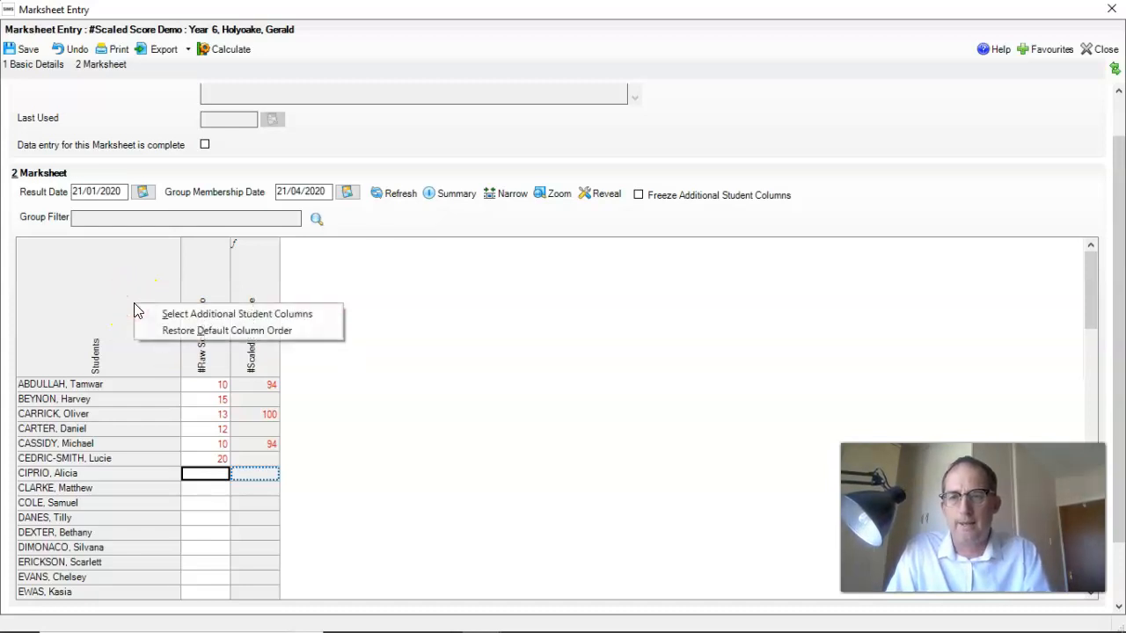
{"action": "left_click", "coordinate": [182, 316]}
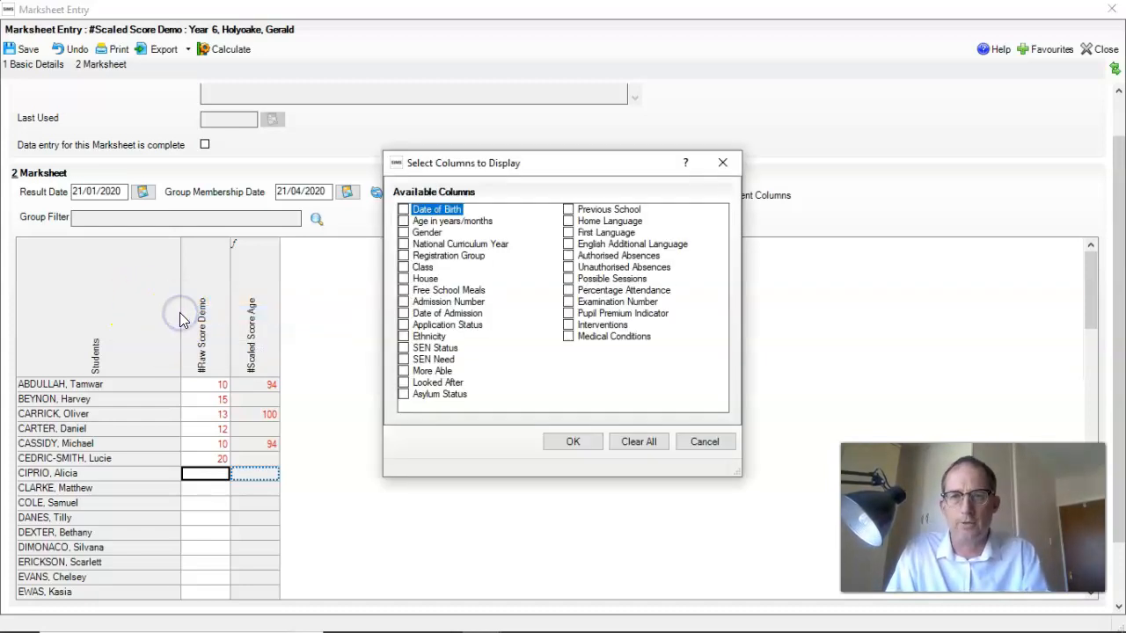
{"action": "left_click", "coordinate": [402, 221]}
{"action": "left_click", "coordinate": [572, 440]}
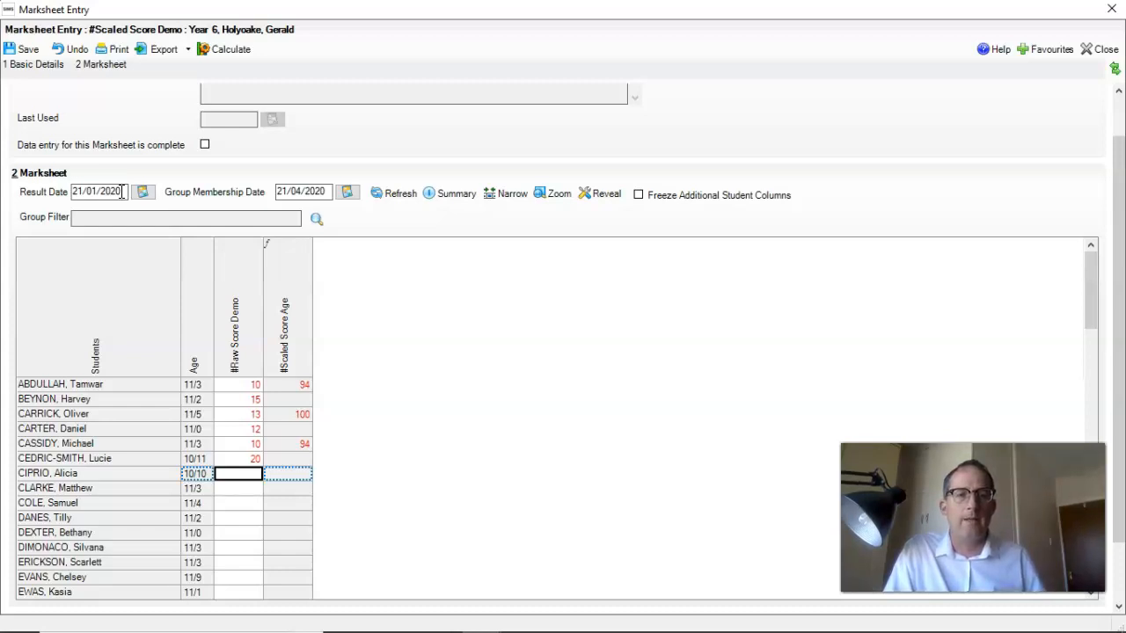
- Switch to the Standard Scores spreadsheet in Google Sheets to check the age and raw score lookup values
{"action": "key", "text": "alt+Tab"}
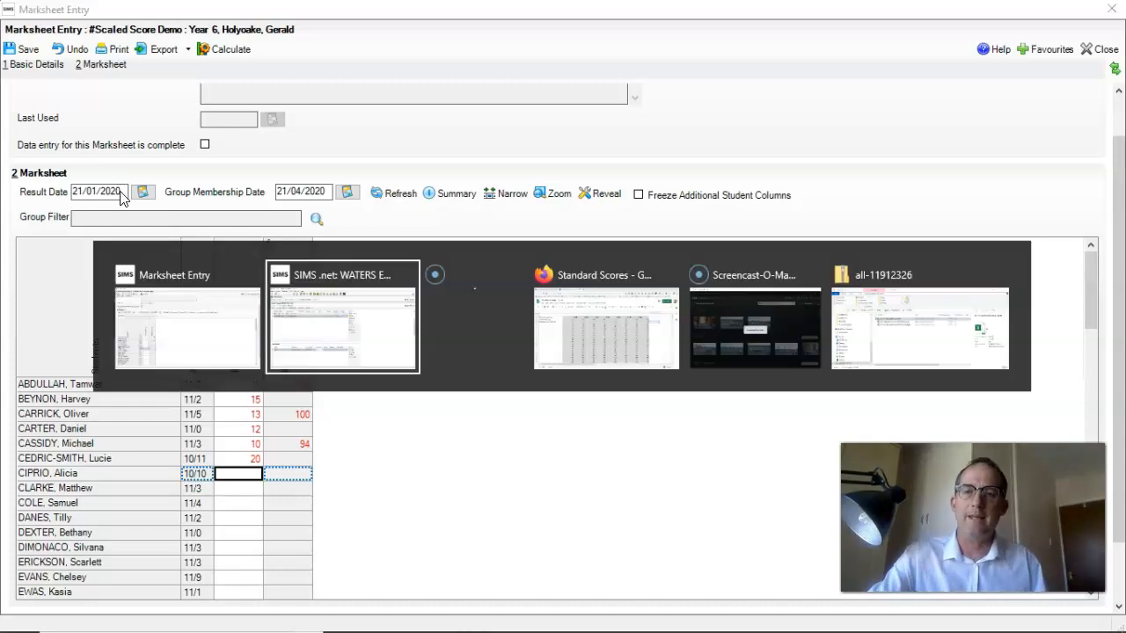
{"action": "key", "text": "alt+Tab"}
{"action": "key", "text": "alt+Tab"}
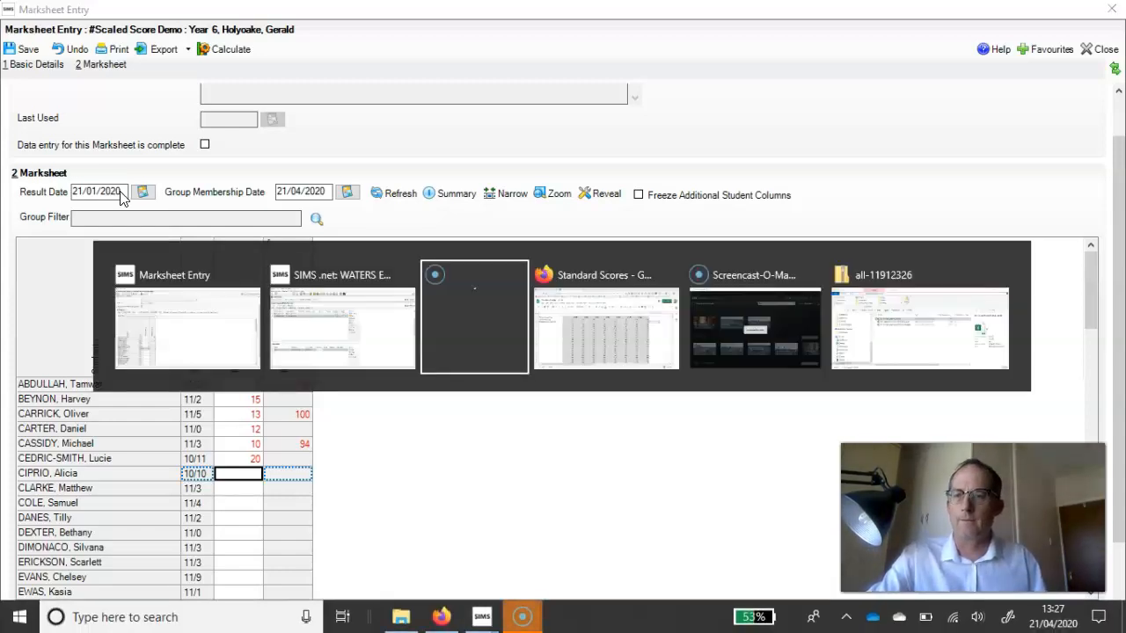
{"action": "key", "text": "alt+Tab"}
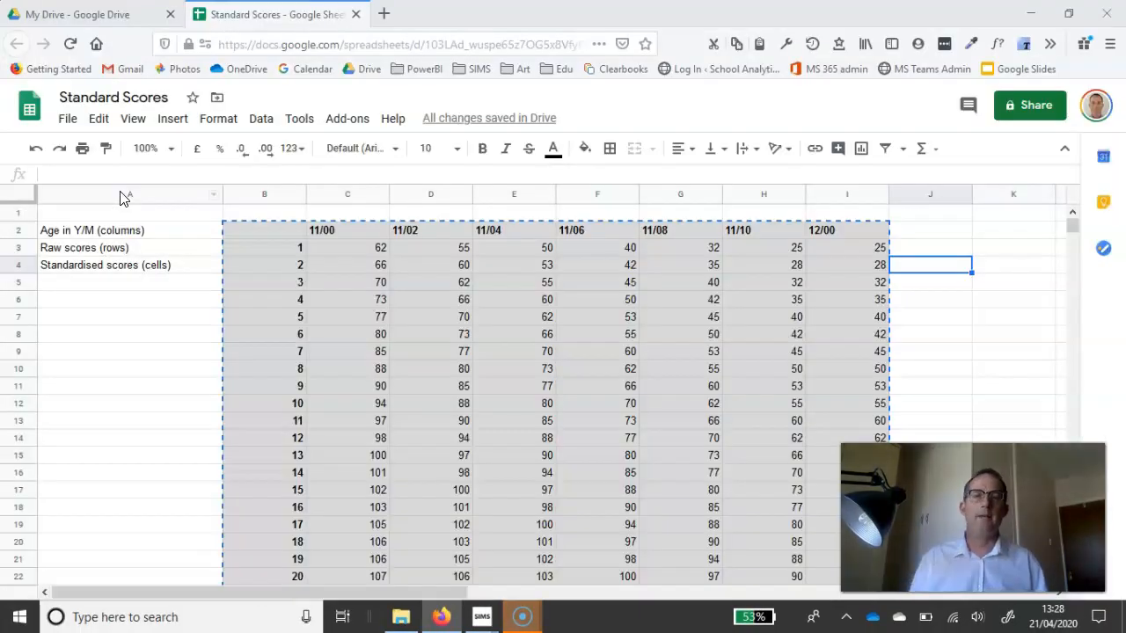